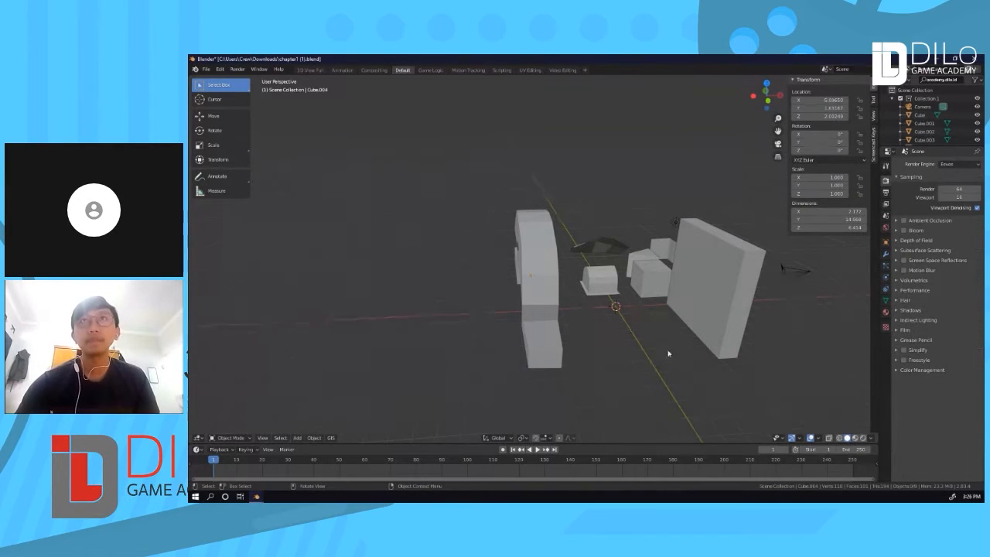
Switch to the browser and review the reference images of the Membuat Objek Sederhana assignment.
{"action": "middle_click_drag", "start_coordinate": [652, 351], "coordinate": [608, 346]}
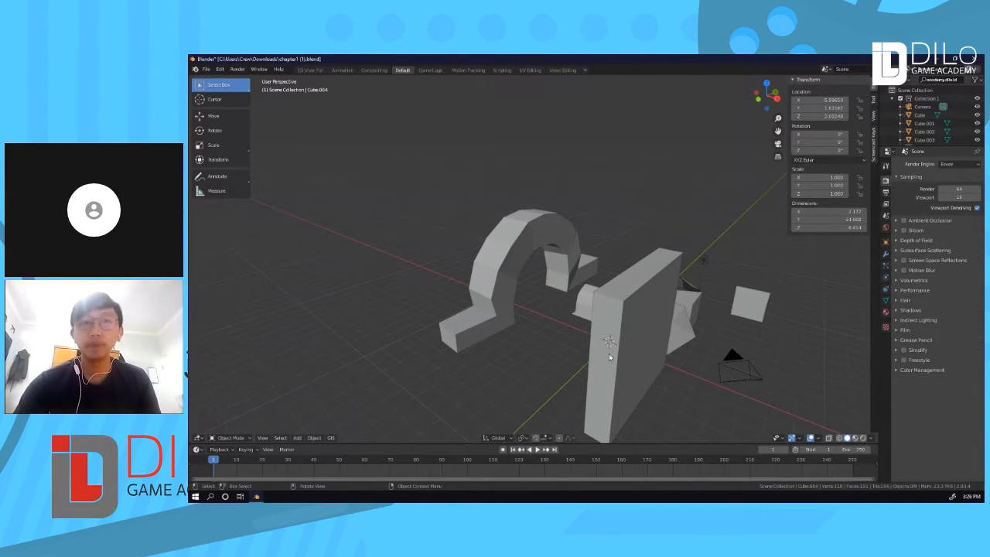
{"action": "key", "text": "alt+Tab"}
{"action": "scroll", "coordinate": [521, 318], "scroll_direction": "up", "scroll_amount": 3}
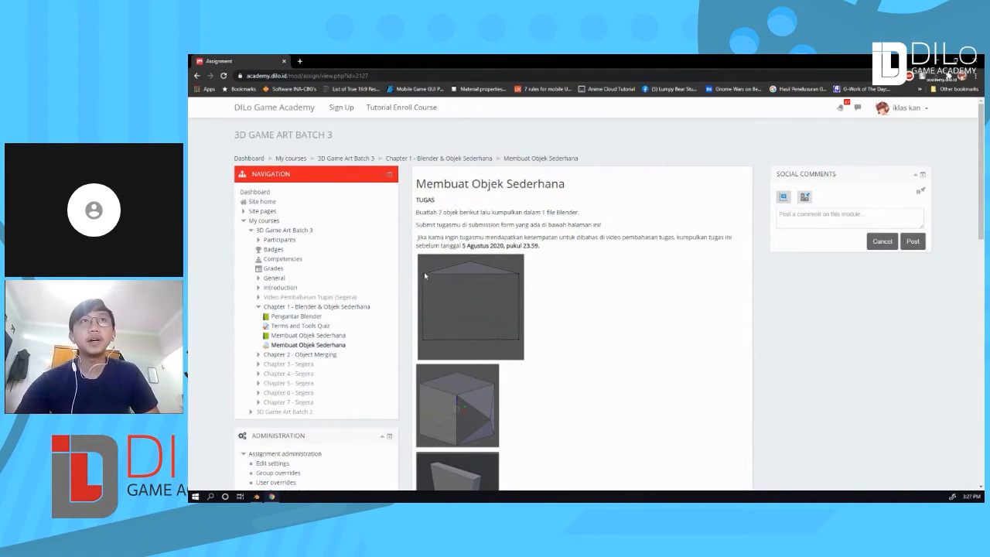
{"action": "scroll", "coordinate": [463, 336], "scroll_direction": "down", "scroll_amount": 3}
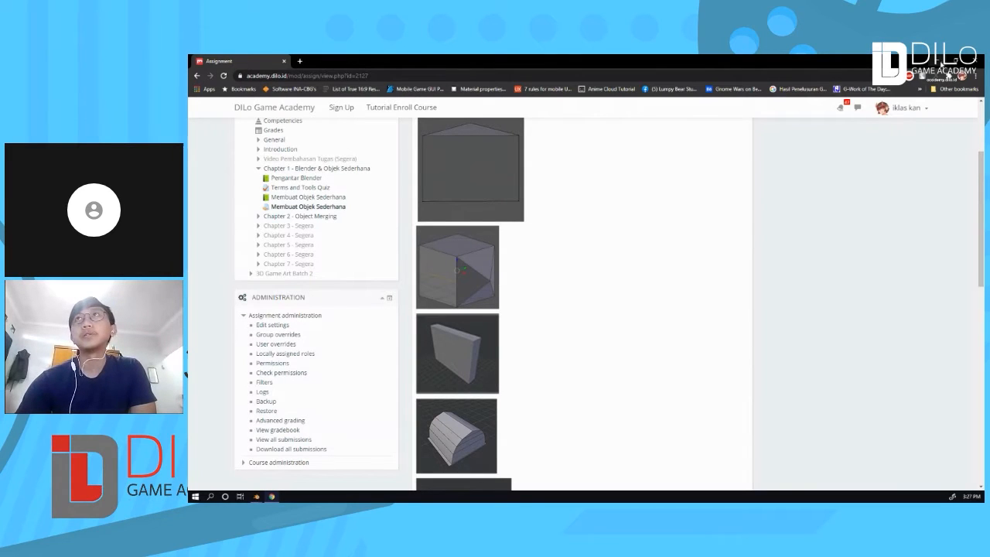
Return to Blender and inspect the cube with the cut corner among the submitted objects.
{"action": "key", "text": "alt+Tab"}
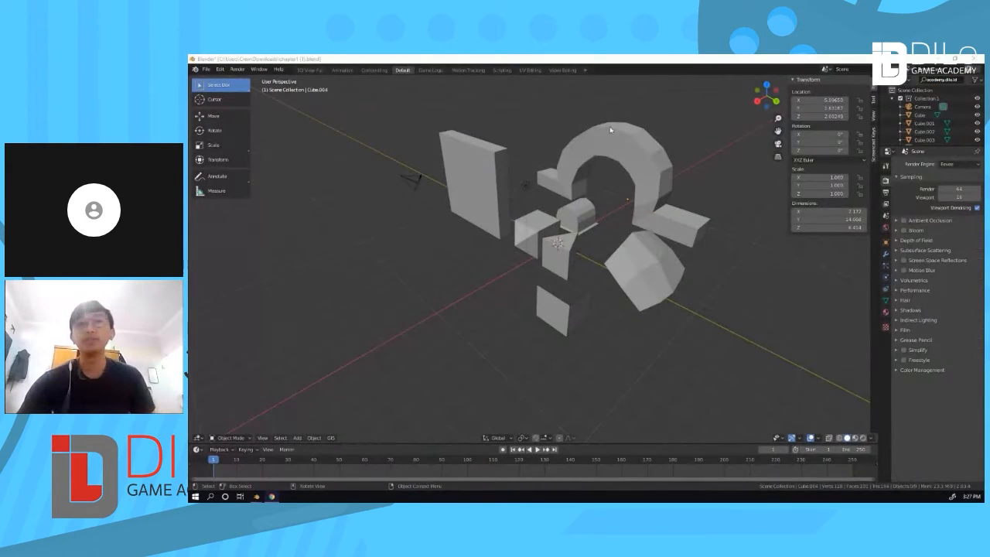
{"action": "middle_click_drag", "start_coordinate": [661, 114], "coordinate": [636, 170]}
{"action": "scroll", "coordinate": [583, 310], "scroll_direction": "up", "scroll_amount": 2}
{"action": "middle_click_drag", "start_coordinate": [583, 310], "coordinate": [583, 287]}
{"action": "left_click", "coordinate": [594, 260]}
{"action": "scroll", "coordinate": [579, 250], "scroll_direction": "up", "scroll_amount": 3}
{"action": "middle_click_drag", "start_coordinate": [579, 249], "coordinate": [560, 280], "text": "shift"}
{"action": "left_click", "coordinate": [560, 280]}
{"action": "scroll", "coordinate": [540, 217], "scroll_direction": "down", "scroll_amount": 2}
{"action": "middle_click_drag", "start_coordinate": [541, 224], "coordinate": [555, 249], "text": "shift"}
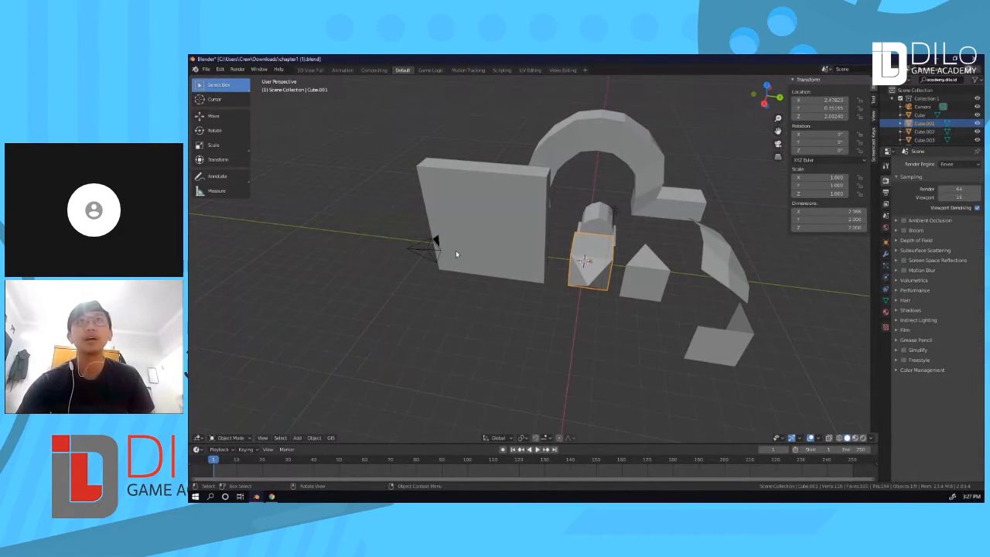
Select the small round-roofed object on its flat base and isolate it in local view.
{"action": "middle_click_drag", "start_coordinate": [443, 235], "coordinate": [550, 262]}
{"action": "scroll", "coordinate": [613, 256], "scroll_direction": "down", "scroll_amount": 1}
{"action": "scroll", "coordinate": [613, 255], "scroll_direction": "up", "scroll_amount": 3}
{"action": "left_click", "coordinate": [515, 220]}
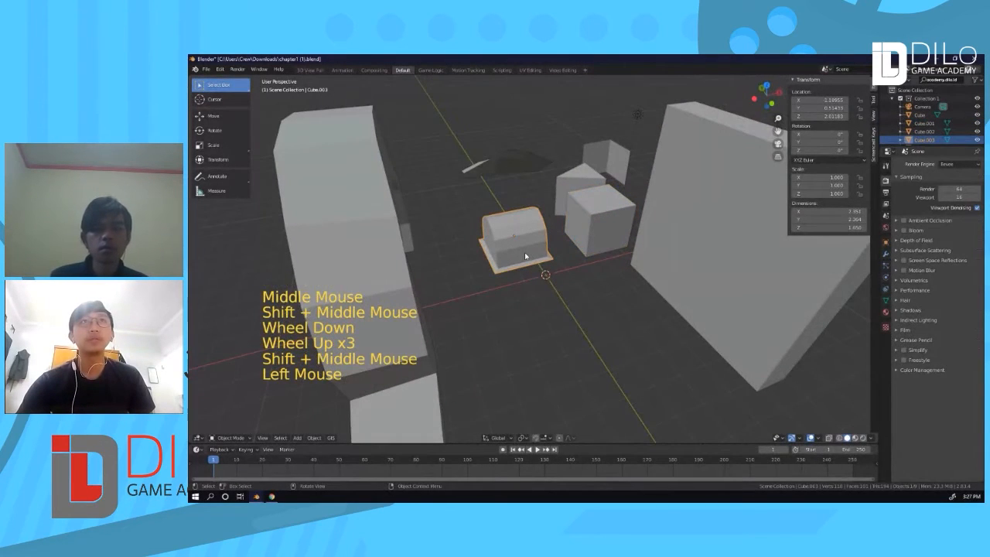
{"action": "key", "text": "Tab"}
{"action": "middle_click_drag", "start_coordinate": [528, 254], "coordinate": [553, 259]}
{"action": "key", "text": "Tab"}
{"action": "key", "text": "a"}
{"action": "left_click", "coordinate": [565, 244]}
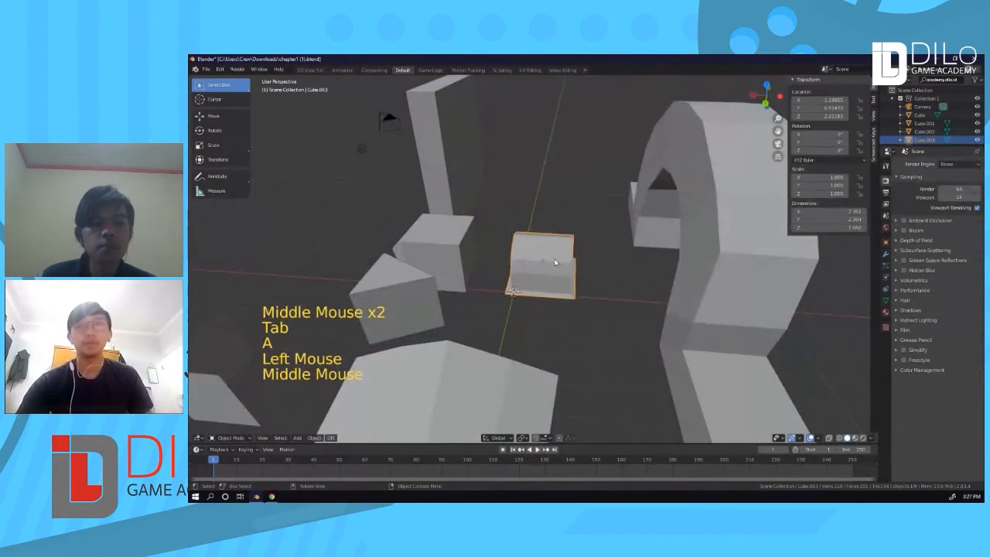
{"action": "key", "text": "KP_Divide"}
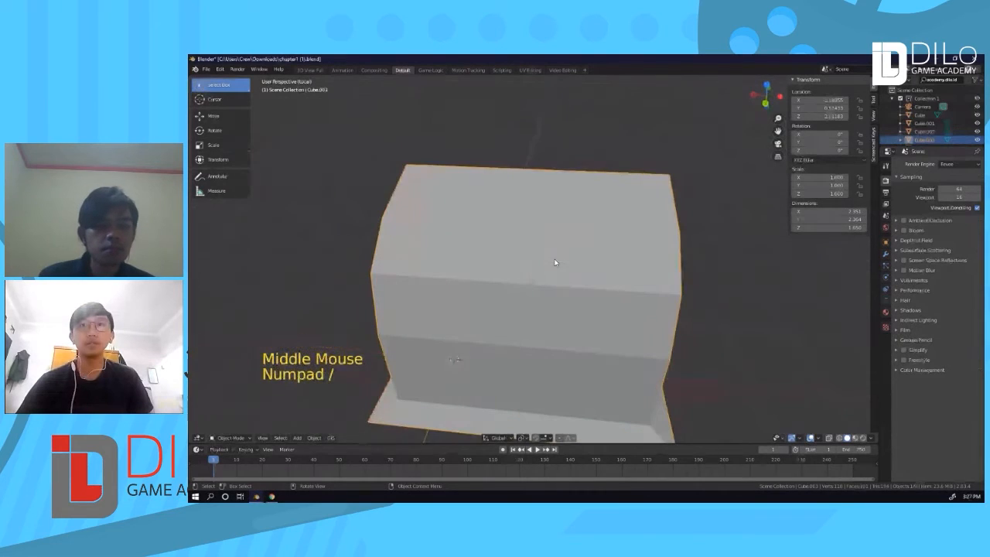
Examine the round-roofed object's mesh in Edit Mode, then reselect the whole object in Object Mode.
{"action": "scroll", "coordinate": [579, 150], "scroll_direction": "down", "scroll_amount": 5}
{"action": "middle_click_drag", "start_coordinate": [577, 192], "coordinate": [460, 239]}
{"action": "scroll", "coordinate": [459, 239], "scroll_direction": "down", "scroll_amount": 1}
{"action": "key", "text": "Tab"}
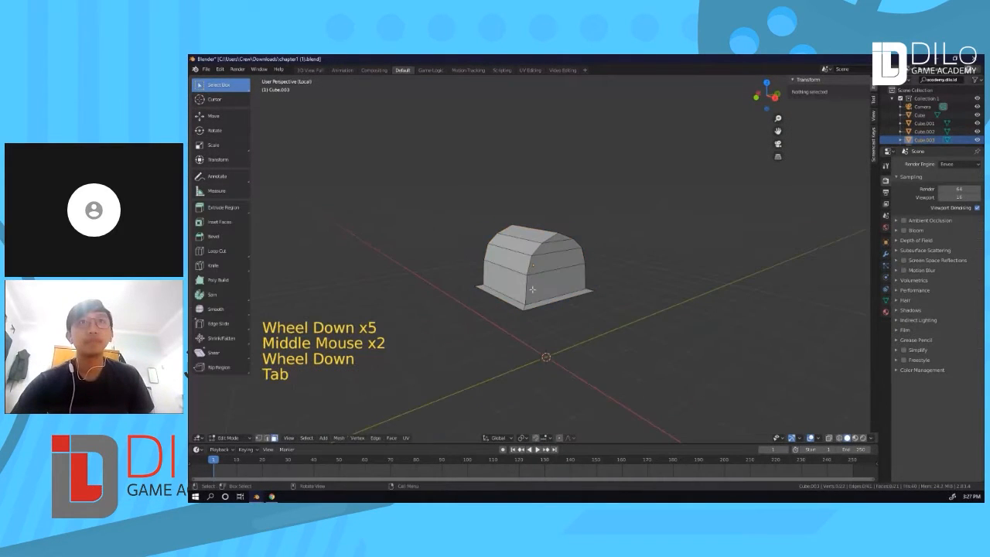
{"action": "scroll", "coordinate": [535, 288], "scroll_direction": "up", "scroll_amount": 2}
{"action": "middle_click_drag", "start_coordinate": [534, 288], "coordinate": [545, 313]}
{"action": "scroll", "coordinate": [700, 286], "scroll_direction": "up", "scroll_amount": 1}
{"action": "scroll", "coordinate": [700, 286], "scroll_direction": "down", "scroll_amount": 4}
{"action": "scroll", "coordinate": [545, 312], "scroll_direction": "up", "scroll_amount": 2}
{"action": "key", "text": "Tab"}
{"action": "key", "text": "a"}
{"action": "left_click", "coordinate": [561, 289]}
{"action": "key", "text": "a"}
{"action": "left_click", "coordinate": [561, 292]}
{"action": "mouse_move", "coordinate": [562, 293]}
{"action": "middle_mouse_down"}
{"action": "mouse_move", "coordinate": [550, 290]}
{"action": "mouse_move", "coordinate": [573, 288]}
{"action": "middle_mouse_up"}
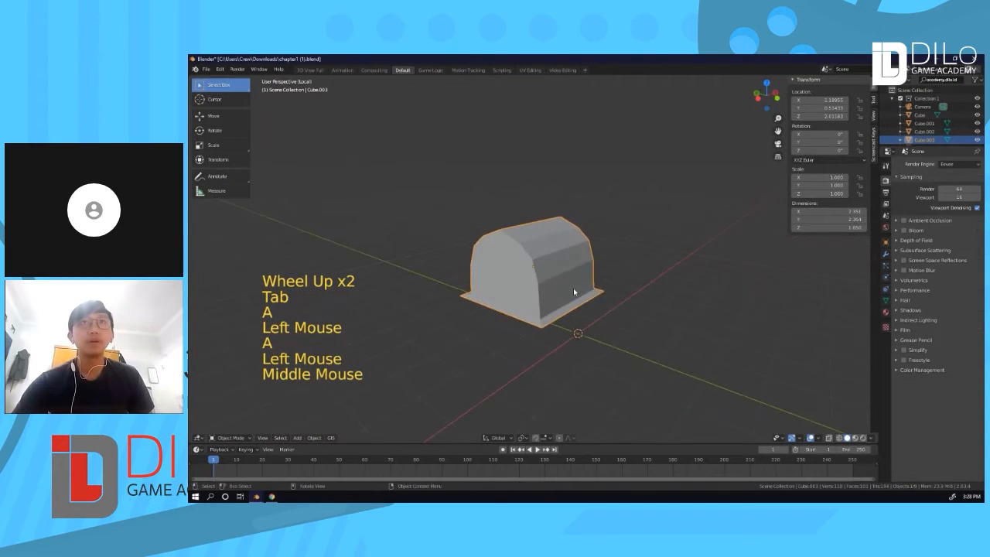
In front view, lower the round-roofed object about 1.35 units along Z onto the ground line and leave local view.
{"action": "scroll", "coordinate": [576, 286], "scroll_direction": "down", "scroll_amount": 2}
{"action": "middle_click_drag", "start_coordinate": [577, 328], "coordinate": [521, 294]}
{"action": "scroll", "coordinate": [532, 276], "scroll_direction": "up", "scroll_amount": 1, "text": "alt"}
{"action": "scroll", "coordinate": [533, 276], "scroll_direction": "down", "scroll_amount": 1}
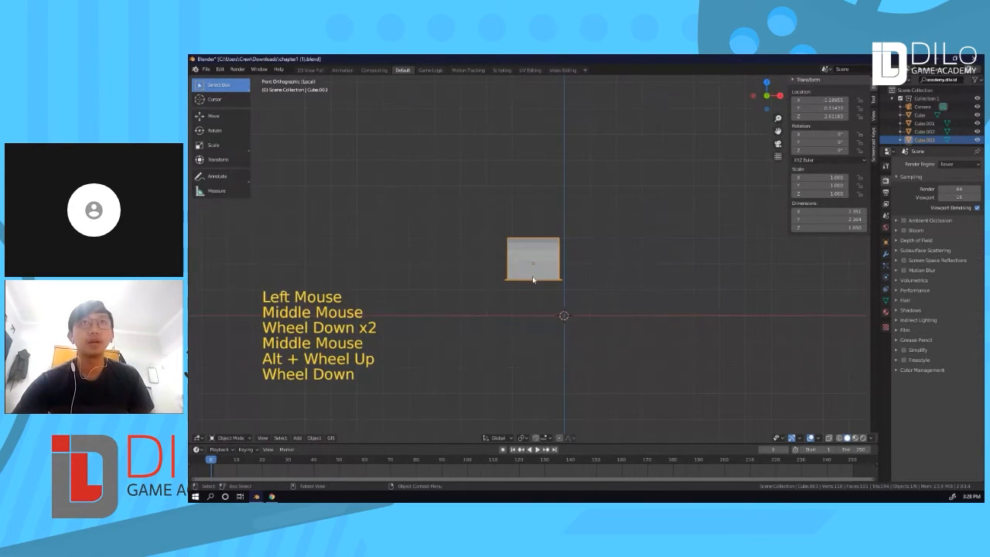
{"action": "key", "text": "g"}
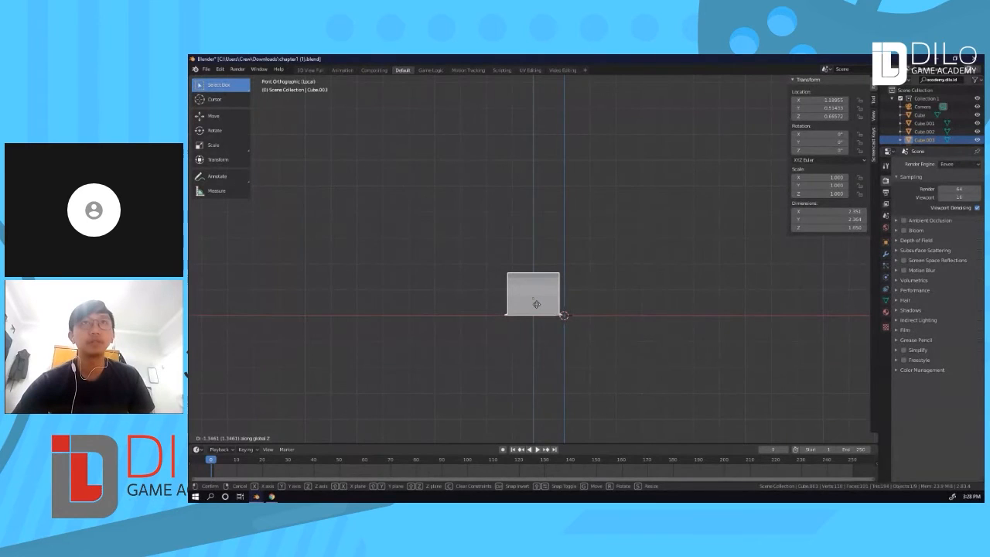
{"action": "left_click", "coordinate": [535, 304]}
{"action": "key", "text": "a"}
{"action": "middle_click_drag", "start_coordinate": [486, 276], "coordinate": [577, 294]}
{"action": "scroll", "coordinate": [541, 296], "scroll_direction": "up", "scroll_amount": 1}
{"action": "middle_click_drag", "start_coordinate": [501, 297], "coordinate": [560, 306]}
{"action": "scroll", "coordinate": [559, 305], "scroll_direction": "down", "scroll_amount": 1}
{"action": "key", "text": "KP_Divide"}
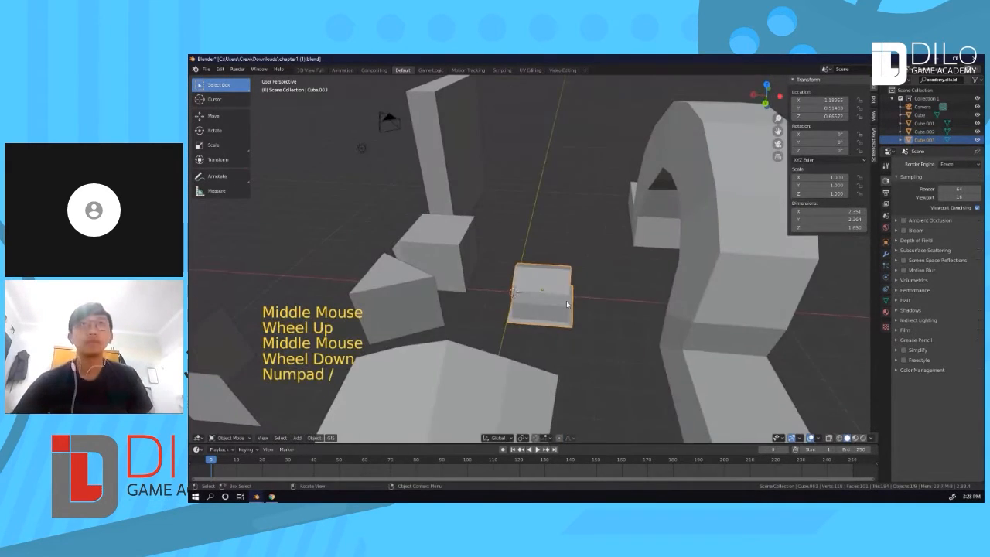
Inspect the mesh of the curved surface object in Edit Mode and return to Object Mode.
{"action": "scroll", "coordinate": [563, 299], "scroll_direction": "down", "scroll_amount": 4}
{"action": "middle_click_drag", "start_coordinate": [581, 298], "coordinate": [541, 267], "text": "shift"}
{"action": "left_click", "coordinate": [424, 298]}
{"action": "key", "text": "Tab"}
{"action": "scroll", "coordinate": [640, 290], "scroll_direction": "up", "scroll_amount": 3}
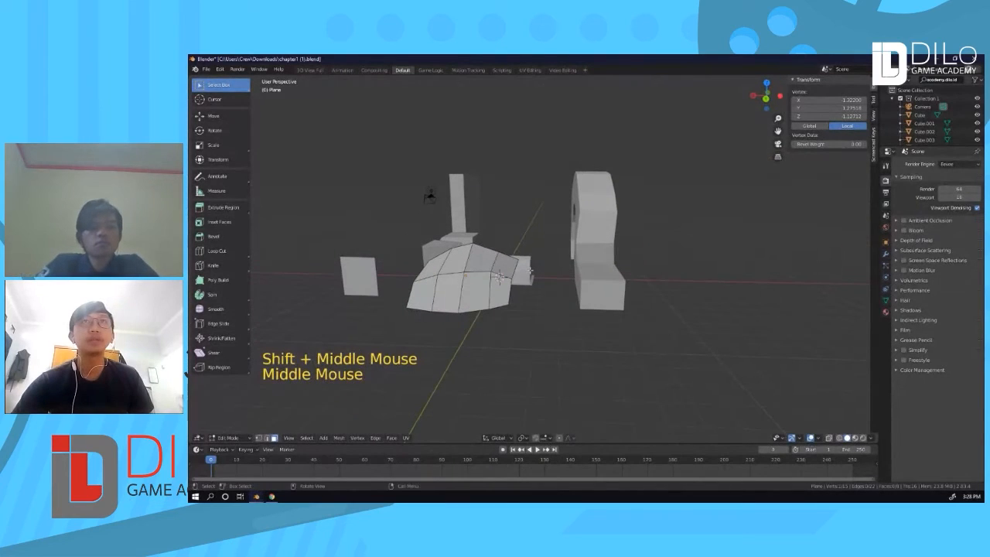
{"action": "key", "text": "Tab"}
{"action": "key", "text": "a"}
Select the large arch, view it from the back in orthographic projection and isolate it in local view.
{"action": "left_click", "coordinate": [596, 233]}
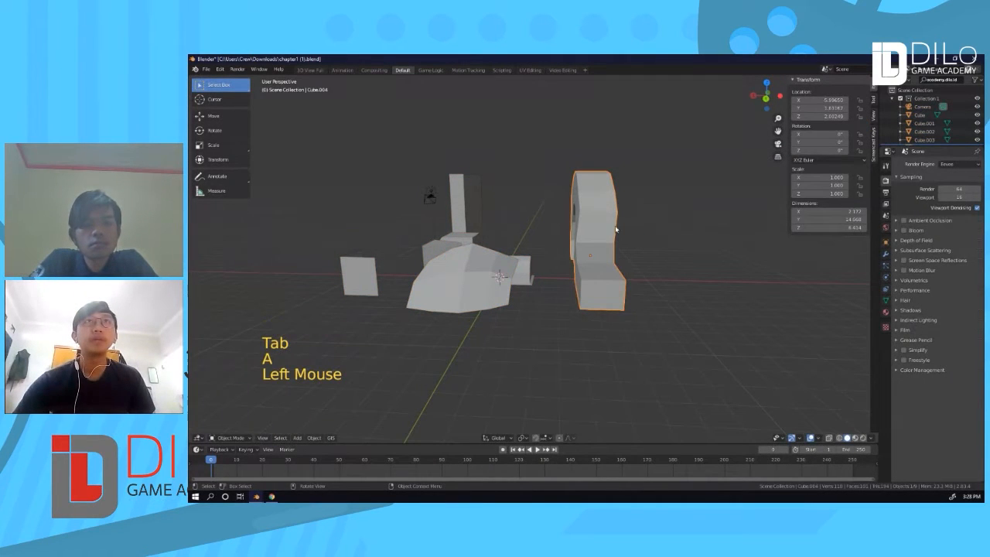
{"action": "middle_click_drag", "start_coordinate": [605, 239], "coordinate": [595, 285], "text": "shift"}
{"action": "scroll", "coordinate": [563, 248], "scroll_direction": "down", "scroll_amount": 4}
{"action": "scroll", "coordinate": [612, 247], "scroll_direction": "up", "scroll_amount": 2}
{"action": "scroll", "coordinate": [617, 248], "scroll_direction": "up", "scroll_amount": 1}
{"action": "scroll", "coordinate": [616, 278], "scroll_direction": "up", "scroll_amount": 1}
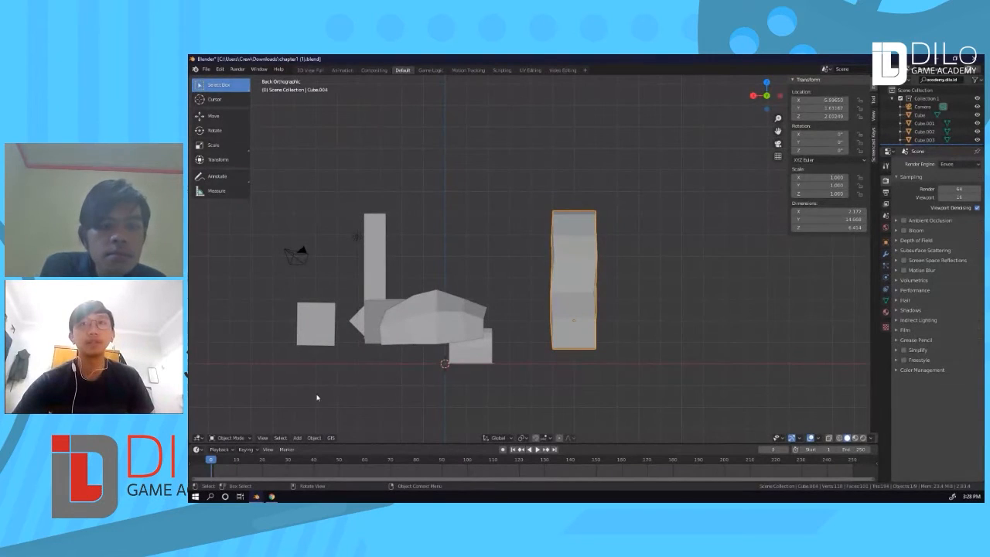
{"action": "mouse_move", "coordinate": [599, 282]}
{"action": "middle_mouse_down"}
{"action": "mouse_move", "coordinate": [493, 281]}
{"action": "mouse_move", "coordinate": [592, 272]}
{"action": "middle_mouse_up"}
{"action": "scroll", "coordinate": [532, 280], "scroll_direction": "down", "scroll_amount": 2}
{"action": "scroll", "coordinate": [611, 278], "scroll_direction": "up", "scroll_amount": 2}
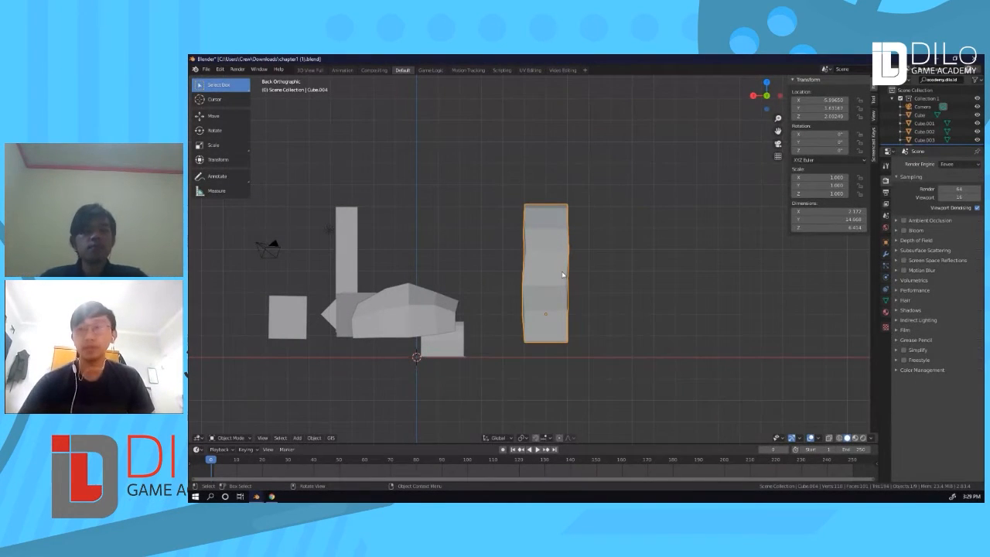
{"action": "key", "text": "KP_Divide"}
{"action": "scroll", "coordinate": [548, 287], "scroll_direction": "up", "scroll_amount": 1}
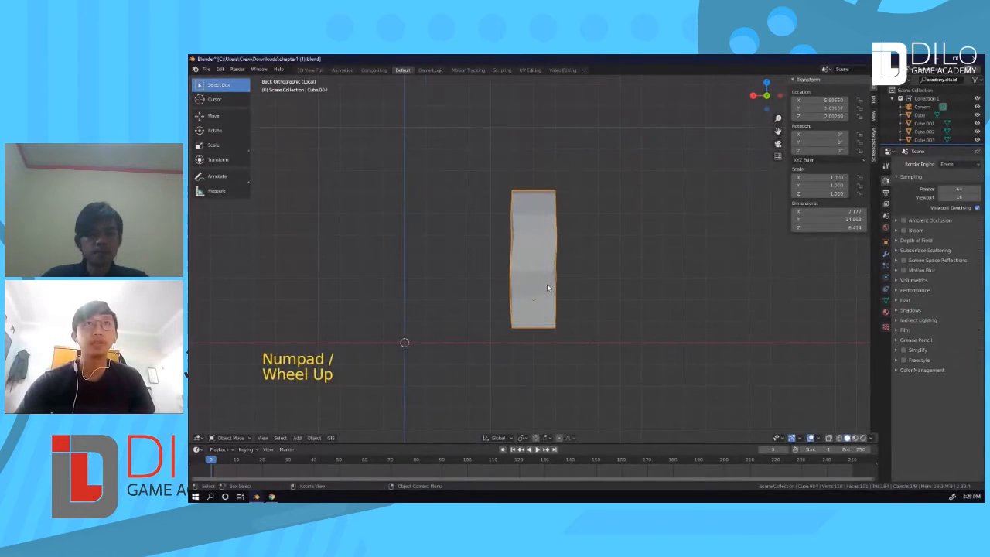
{"action": "key", "text": "KP_Decimal"}
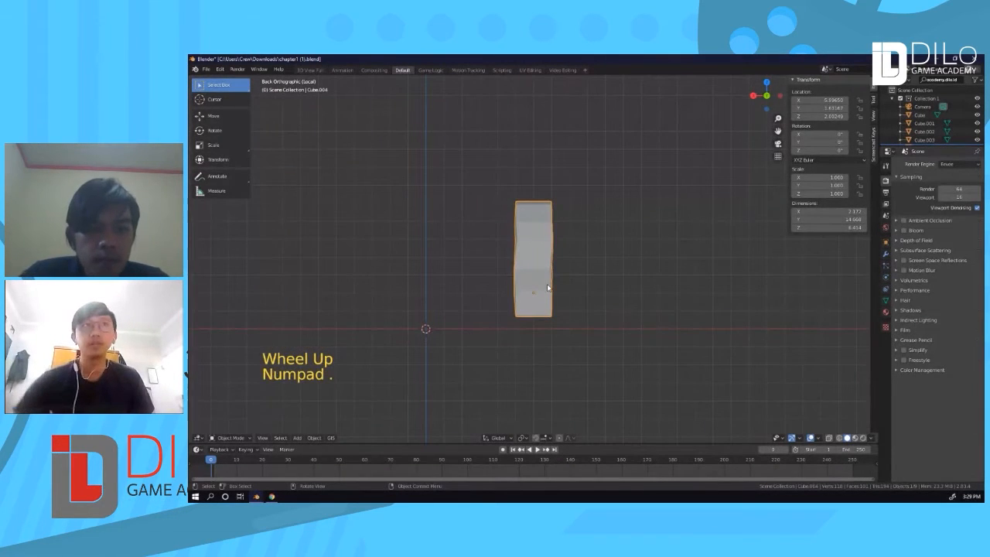
{"action": "mouse_move", "coordinate": [627, 275]}
{"action": "middle_mouse_down"}
{"action": "mouse_move", "coordinate": [539, 276]}
{"action": "mouse_move", "coordinate": [627, 274]}
{"action": "middle_mouse_up"}
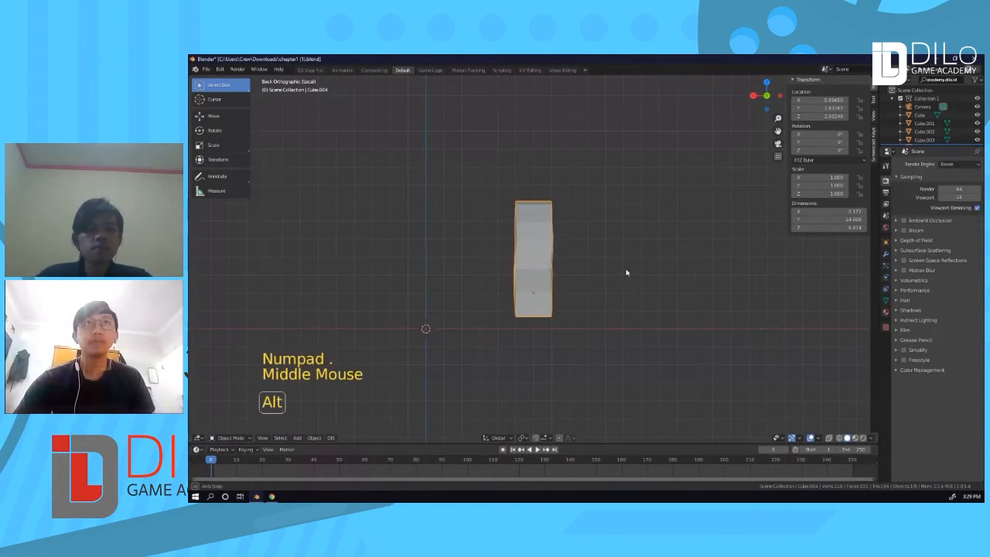
Show the arch's mesh in Edit Mode with wireframe shading.
{"action": "key", "text": "Tab"}
{"action": "scroll", "coordinate": [568, 258], "scroll_direction": "up", "scroll_amount": 3}
{"action": "scroll", "coordinate": [561, 256], "scroll_direction": "down", "scroll_amount": 2}
{"action": "scroll", "coordinate": [554, 251], "scroll_direction": "up", "scroll_amount": 2}
{"action": "key", "text": "z"}
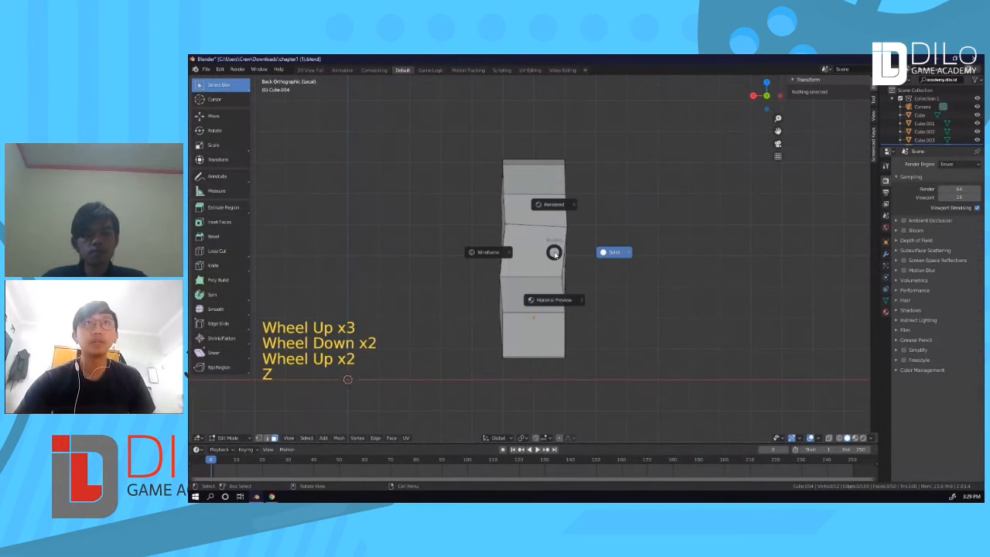
{"action": "key", "text": "z"}
{"action": "left_click", "coordinate": [503, 254]}
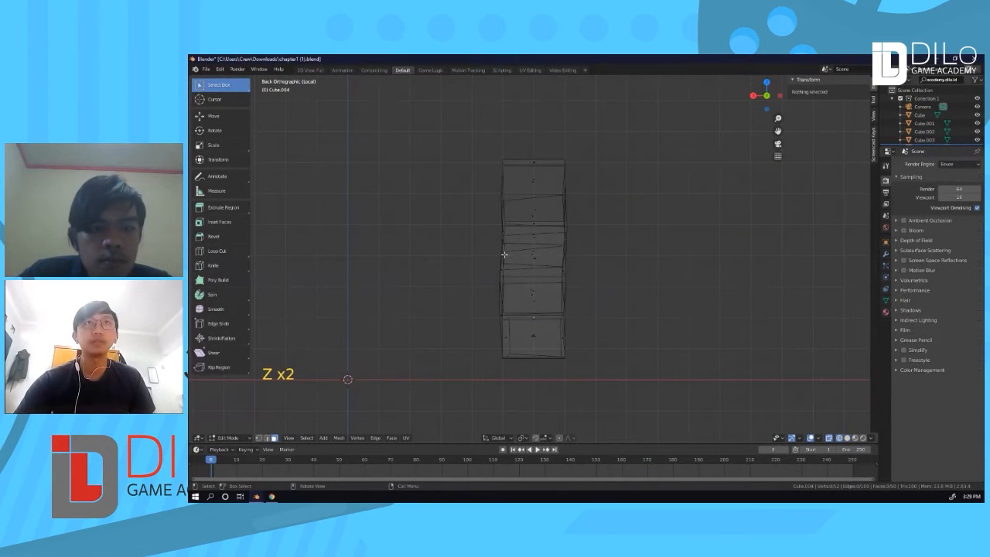
{"action": "middle_click_drag", "start_coordinate": [596, 270], "coordinate": [583, 270]}
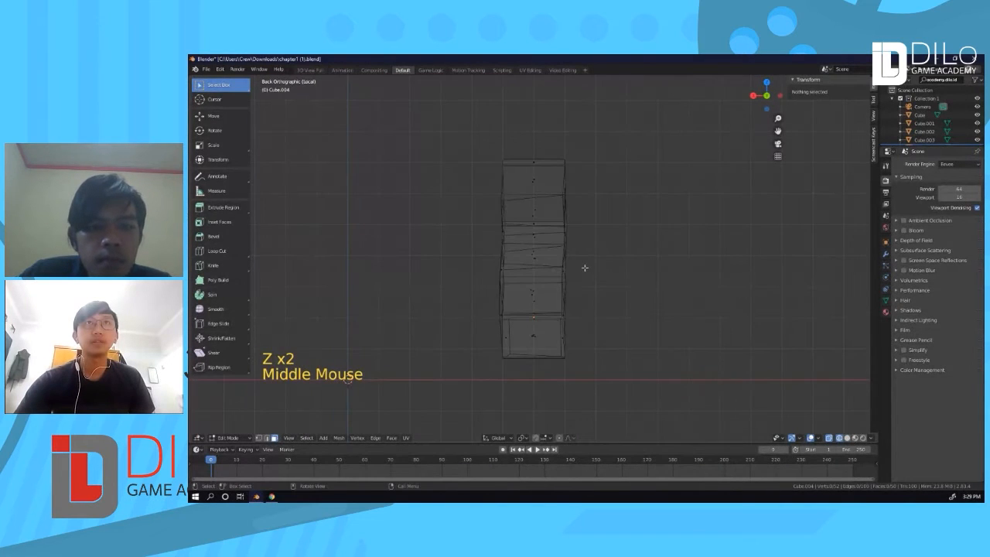
Examine the arch's edge alignment in the back and left orthographic views.
{"action": "scroll", "coordinate": [572, 265], "scroll_direction": "down", "scroll_amount": 3}
{"action": "scroll", "coordinate": [572, 265], "scroll_direction": "down", "scroll_amount": 1}
{"action": "scroll", "coordinate": [556, 273], "scroll_direction": "up", "scroll_amount": 4}
{"action": "scroll", "coordinate": [569, 276], "scroll_direction": "down", "scroll_amount": 2}
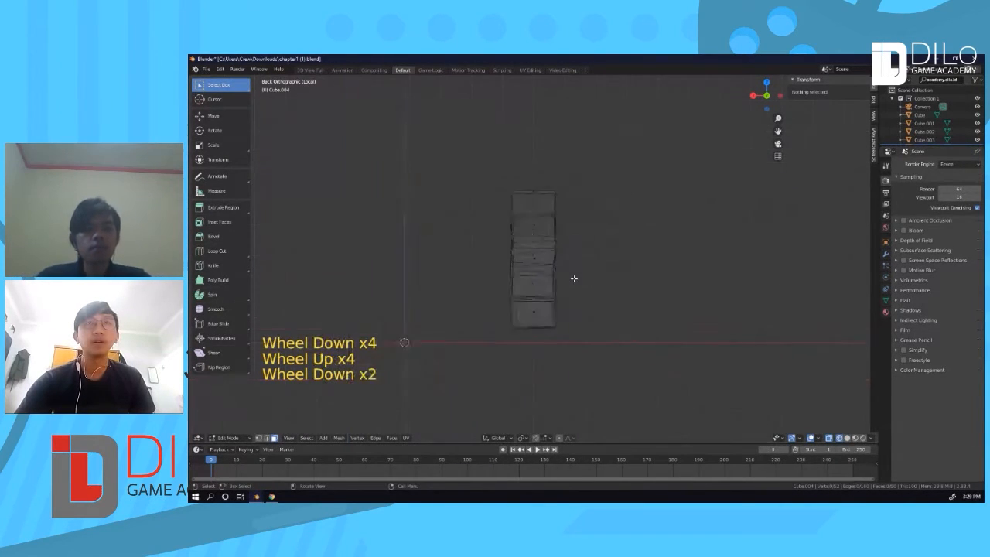
{"action": "scroll", "coordinate": [574, 279], "scroll_direction": "down", "scroll_amount": 1}
{"action": "scroll", "coordinate": [575, 278], "scroll_direction": "up", "scroll_amount": 1}
{"action": "middle_click_drag", "start_coordinate": [575, 279], "coordinate": [480, 279]}
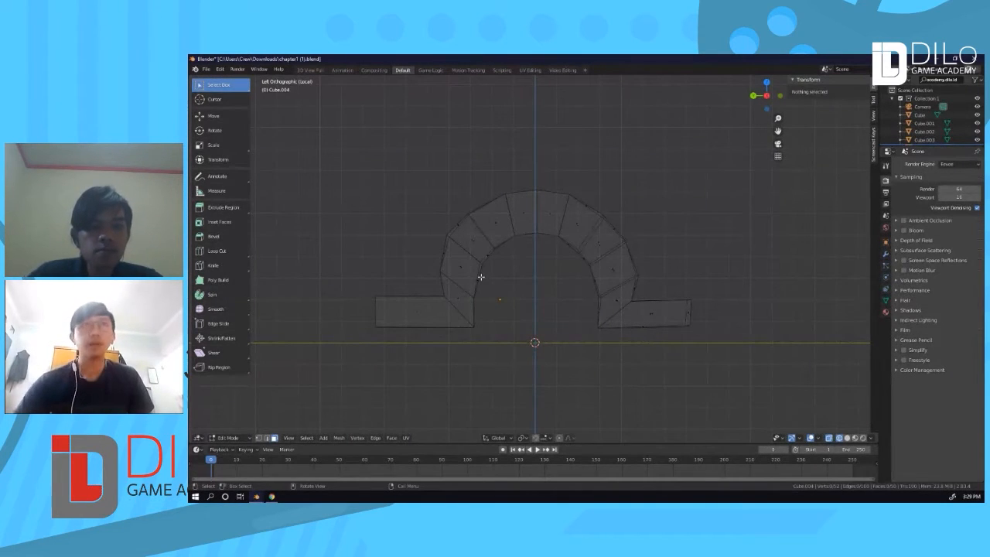
{"action": "scroll", "coordinate": [474, 218], "scroll_direction": "down", "scroll_amount": 2}
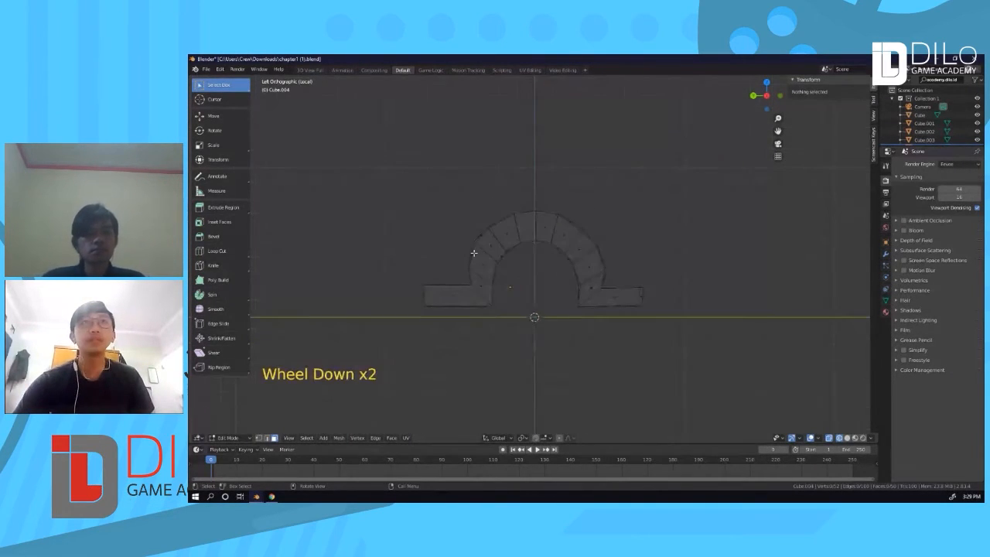
{"action": "scroll", "coordinate": [472, 232], "scroll_direction": "up", "scroll_amount": 1}
{"action": "middle_click_drag", "start_coordinate": [472, 232], "coordinate": [621, 268]}
{"action": "middle_click_drag", "start_coordinate": [409, 257], "coordinate": [601, 264]}
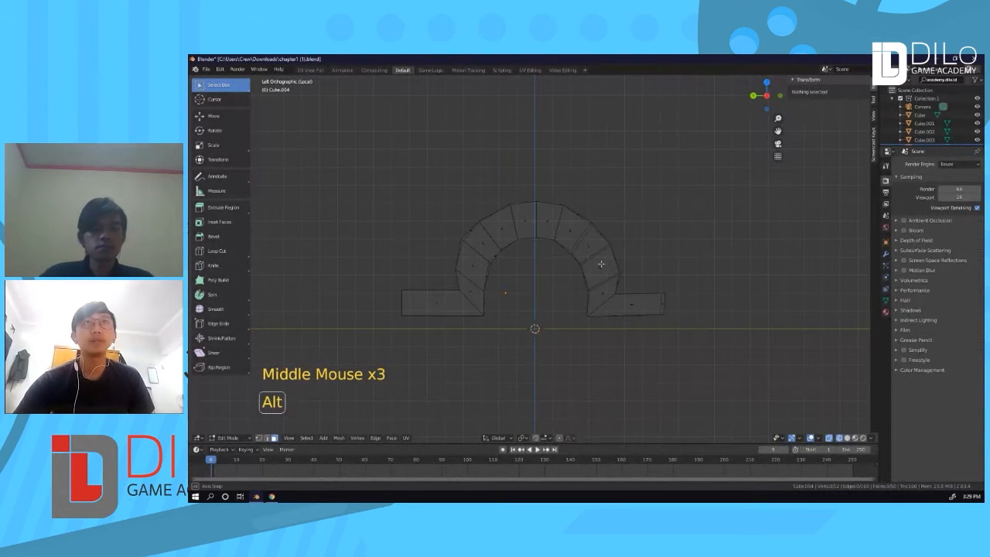
{"action": "middle_click_drag", "start_coordinate": [443, 241], "coordinate": [537, 250]}
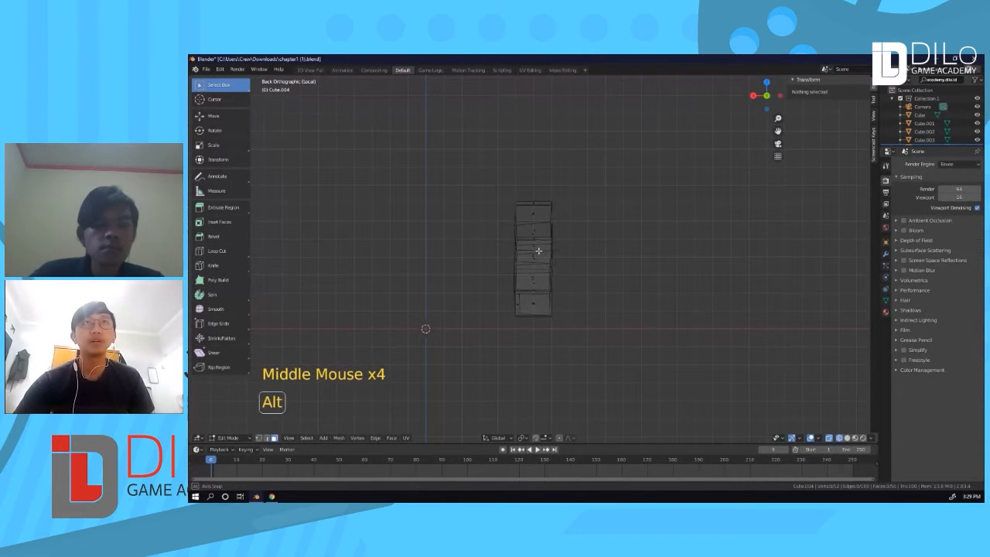
{"action": "scroll", "coordinate": [569, 290], "scroll_direction": "up", "scroll_amount": 2}
{"action": "scroll", "coordinate": [569, 289], "scroll_direction": "down", "scroll_amount": 2}
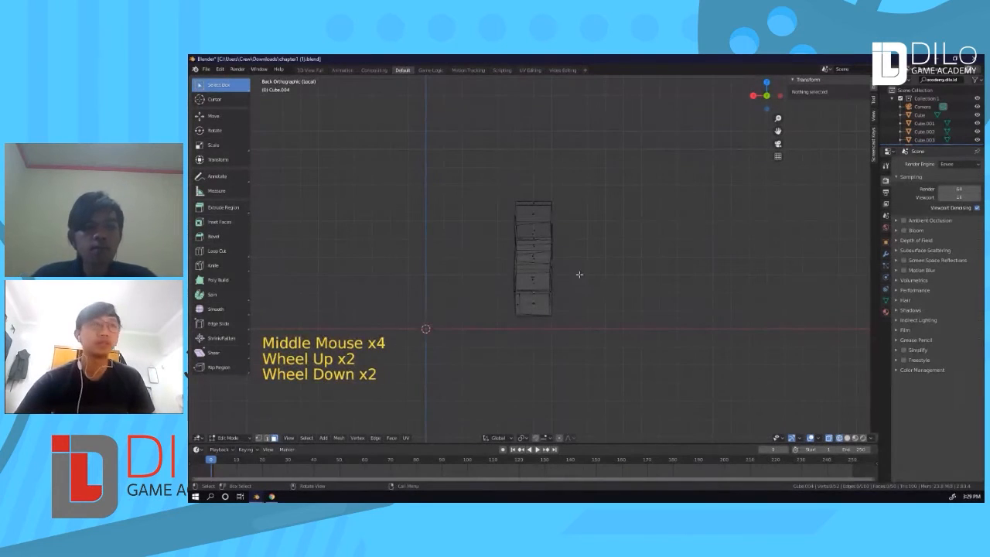
{"action": "middle_click_drag", "start_coordinate": [581, 292], "coordinate": [545, 297]}
Return the arch to Object Mode with solid shading and leave local view to show all objects.
{"action": "key", "text": "Tab"}
{"action": "key", "text": "Tab"}
{"action": "key", "text": "Tab"}
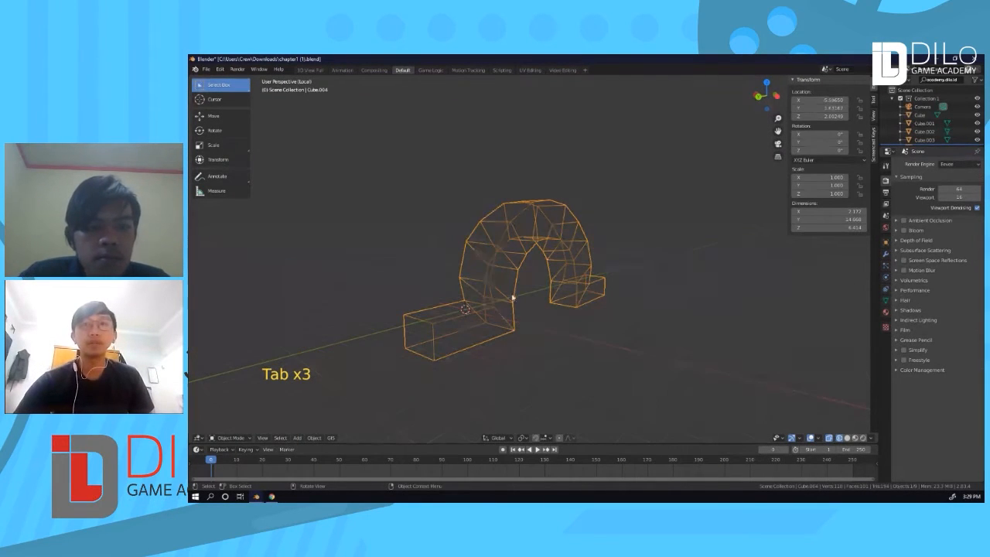
{"action": "key", "text": "Tab"}
{"action": "key", "text": "Tab"}
{"action": "key", "text": "z"}
{"action": "left_click", "coordinate": [576, 305]}
{"action": "mouse_move", "coordinate": [541, 294]}
{"action": "middle_mouse_down"}
{"action": "mouse_move", "coordinate": [519, 248]}
{"action": "mouse_move", "coordinate": [529, 257]}
{"action": "mouse_move", "coordinate": [513, 248]}
{"action": "mouse_move", "coordinate": [573, 317]}
{"action": "mouse_move", "coordinate": [524, 328]}
{"action": "middle_mouse_up"}
{"action": "scroll", "coordinate": [514, 248], "scroll_direction": "up", "scroll_amount": 2}
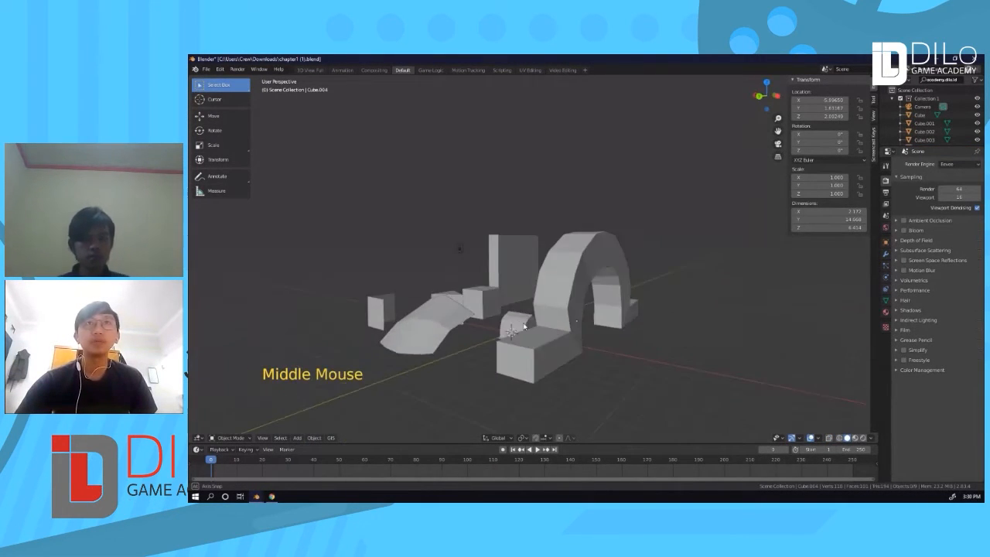
Select the large arch and examine it together with the surrounding objects.
{"action": "left_click", "coordinate": [580, 283]}
{"action": "mouse_move", "coordinate": [627, 292]}
{"action": "middle_mouse_down"}
{"action": "mouse_move", "coordinate": [595, 299]}
{"action": "mouse_move", "coordinate": [620, 307]}
{"action": "middle_mouse_up"}
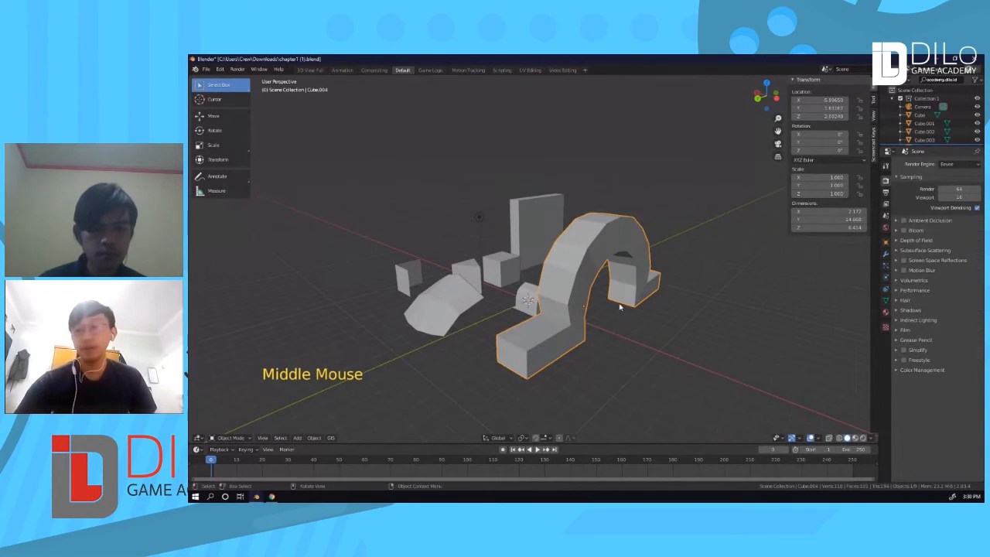
{"action": "scroll", "coordinate": [570, 321], "scroll_direction": "down", "scroll_amount": 4}
{"action": "scroll", "coordinate": [570, 320], "scroll_direction": "up", "scroll_amount": 4}
{"action": "scroll", "coordinate": [570, 320], "scroll_direction": "down", "scroll_amount": 1}
{"action": "middle_click_drag", "start_coordinate": [472, 290], "coordinate": [684, 296], "text": "shift"}
{"action": "scroll", "coordinate": [600, 294], "scroll_direction": "down", "scroll_amount": 5}
{"action": "middle_click_drag", "start_coordinate": [579, 295], "coordinate": [542, 333]}
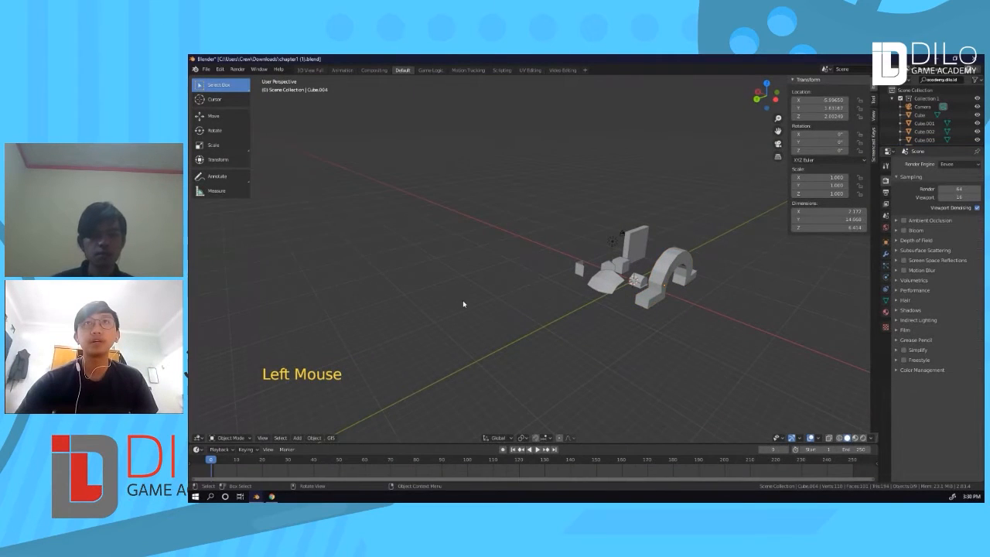
Reselect the large arch up close and switch the viewport to orthographic projection.
{"action": "scroll", "coordinate": [665, 294], "scroll_direction": "up", "scroll_amount": 3}
{"action": "middle_click_drag", "start_coordinate": [691, 310], "coordinate": [642, 263], "text": "shift"}
{"action": "scroll", "coordinate": [665, 294], "scroll_direction": "up", "scroll_amount": 2}
{"action": "scroll", "coordinate": [453, 243], "scroll_direction": "up", "scroll_amount": 3}
{"action": "left_click", "coordinate": [376, 266]}
{"action": "middle_click_drag", "start_coordinate": [376, 265], "coordinate": [491, 259]}
{"action": "scroll", "coordinate": [491, 259], "scroll_direction": "down", "scroll_amount": 2}
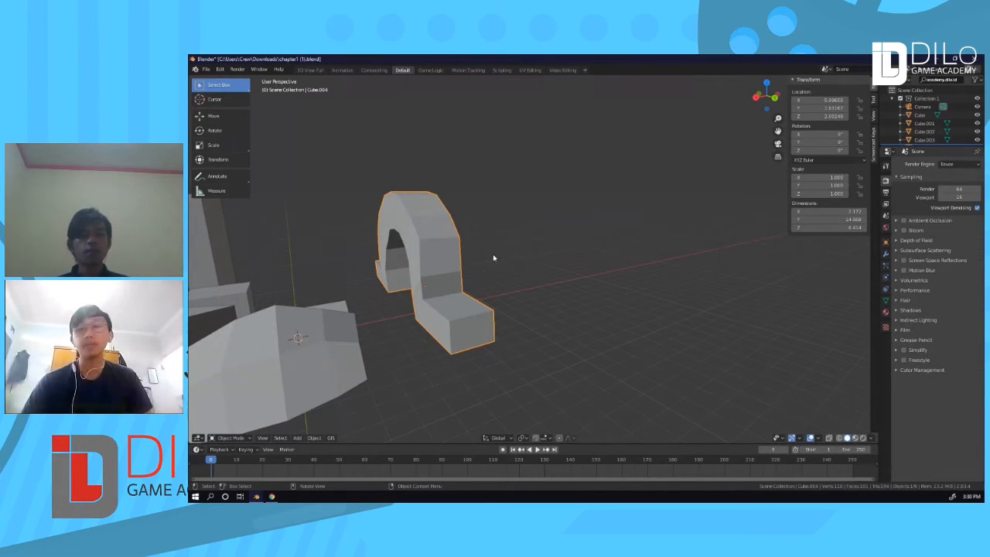
{"action": "key", "text": "KP_5"}
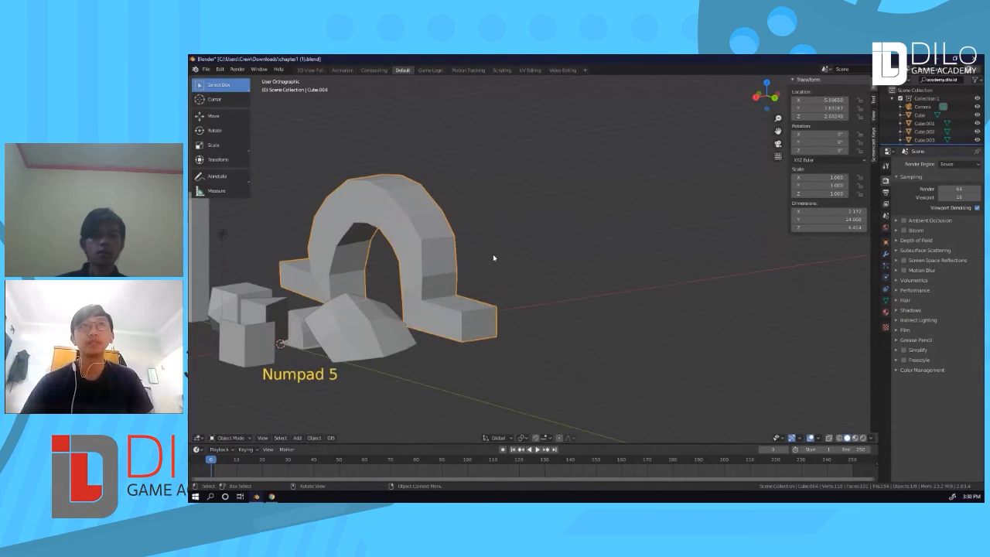
Examine the selected arch's shape and placement relative to the surrounding objects from several angles.
{"action": "scroll", "coordinate": [494, 258], "scroll_direction": "down", "scroll_amount": 3}
{"action": "mouse_move", "coordinate": [511, 249]}
{"action": "middle_mouse_down"}
{"action": "mouse_move", "coordinate": [427, 227]}
{"action": "mouse_move", "coordinate": [512, 254]}
{"action": "mouse_move", "coordinate": [583, 252]}
{"action": "mouse_move", "coordinate": [586, 266]}
{"action": "mouse_move", "coordinate": [523, 263]}
{"action": "middle_mouse_up"}
{"action": "scroll", "coordinate": [501, 271], "scroll_direction": "up", "scroll_amount": 2}
{"action": "scroll", "coordinate": [592, 262], "scroll_direction": "down", "scroll_amount": 1}
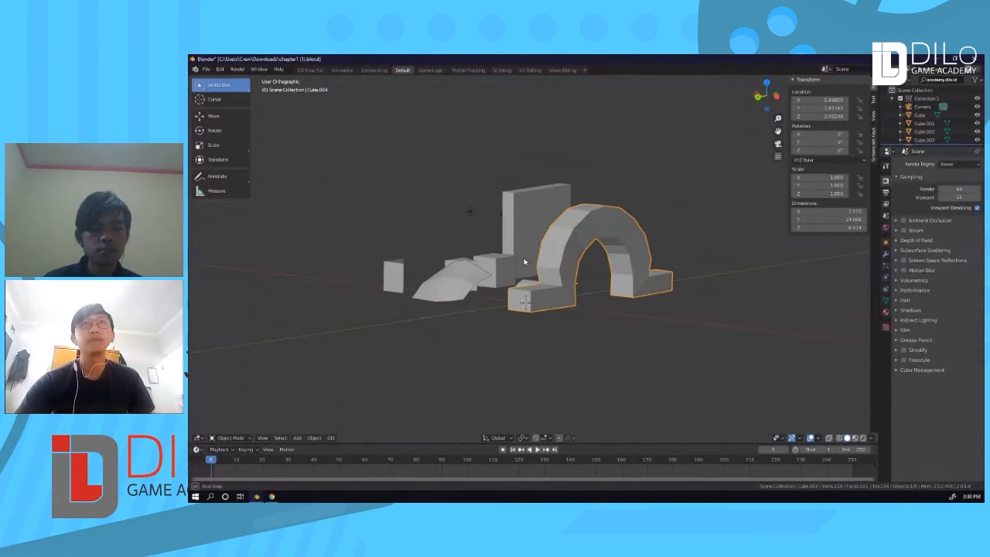
{"action": "scroll", "coordinate": [588, 298], "scroll_direction": "up", "scroll_amount": 1}
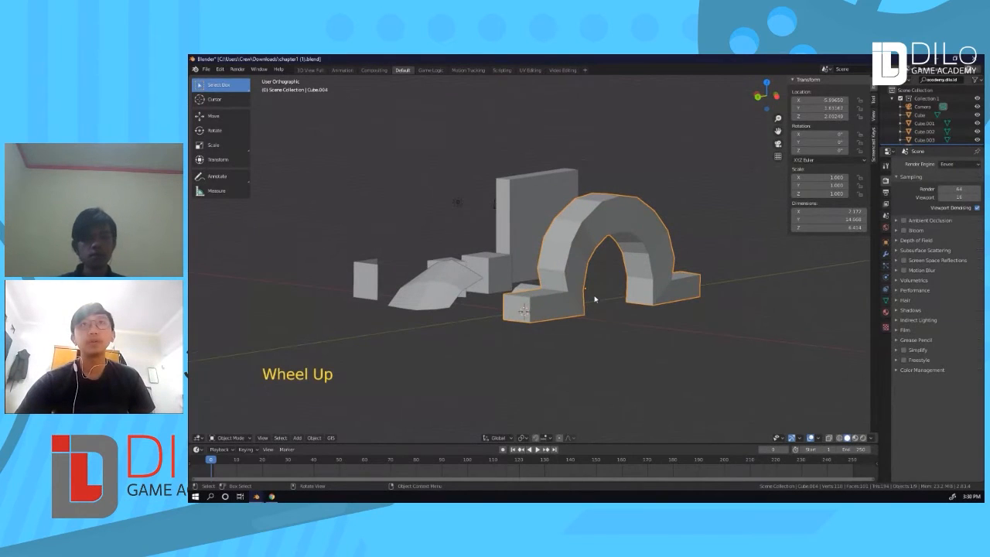
{"action": "scroll", "coordinate": [607, 283], "scroll_direction": "down", "scroll_amount": 1}
{"action": "scroll", "coordinate": [588, 275], "scroll_direction": "up", "scroll_amount": 1}
{"action": "scroll", "coordinate": [576, 271], "scroll_direction": "up", "scroll_amount": 1}
{"action": "mouse_move", "coordinate": [576, 271]}
{"action": "middle_mouse_down"}
{"action": "mouse_move", "coordinate": [545, 262]}
{"action": "mouse_move", "coordinate": [590, 267]}
{"action": "mouse_move", "coordinate": [566, 267]}
{"action": "middle_mouse_up"}
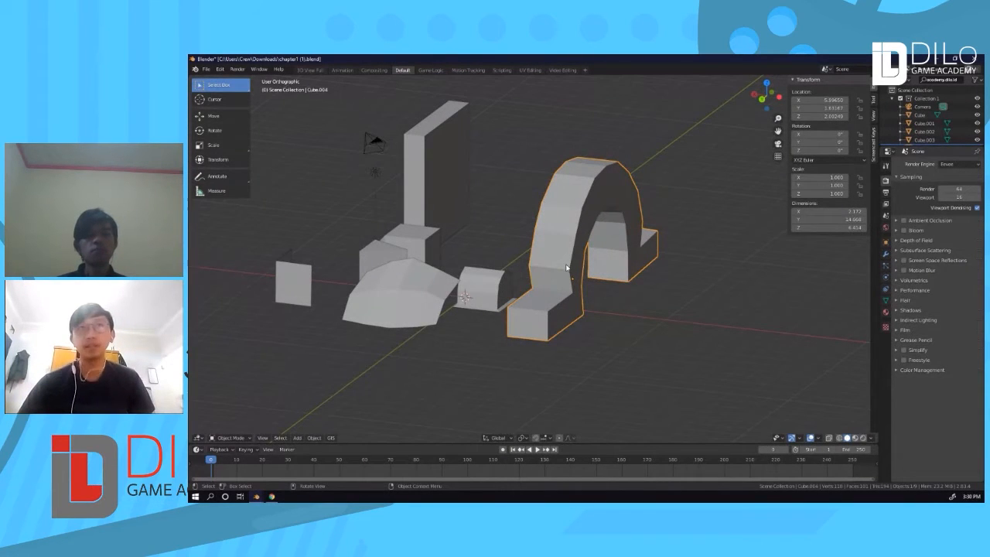
Isolate the arch in local view and inspect its shape from several angles.
{"action": "key", "text": "KP_Divide"}
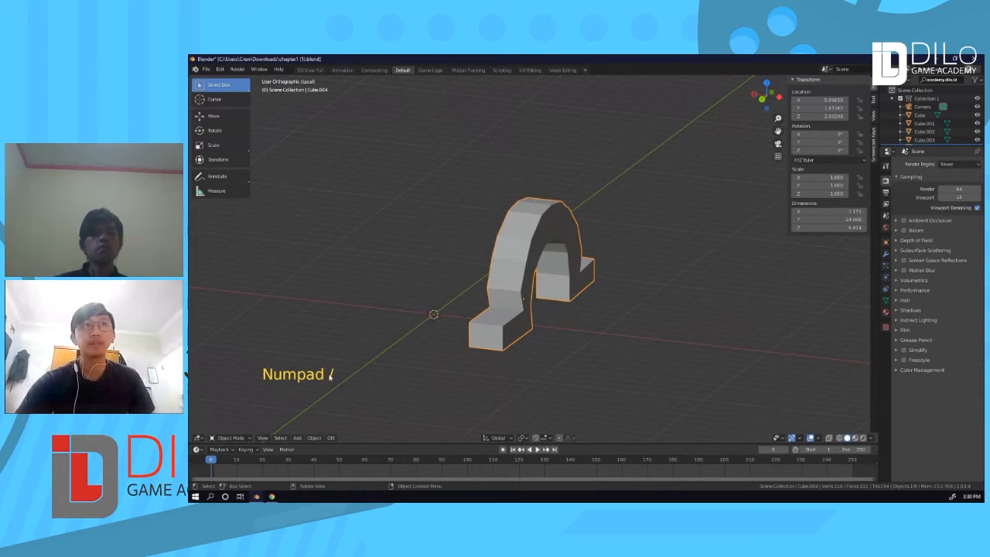
{"action": "middle_click_drag", "start_coordinate": [474, 275], "coordinate": [517, 273]}
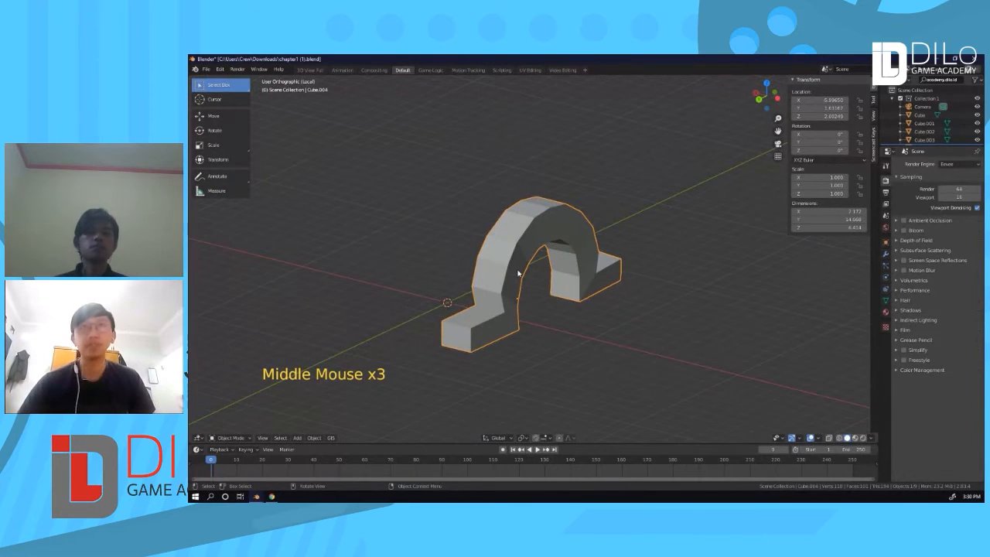
{"action": "key", "text": "KP_Divide"}
{"action": "key", "text": "KP_Divide"}
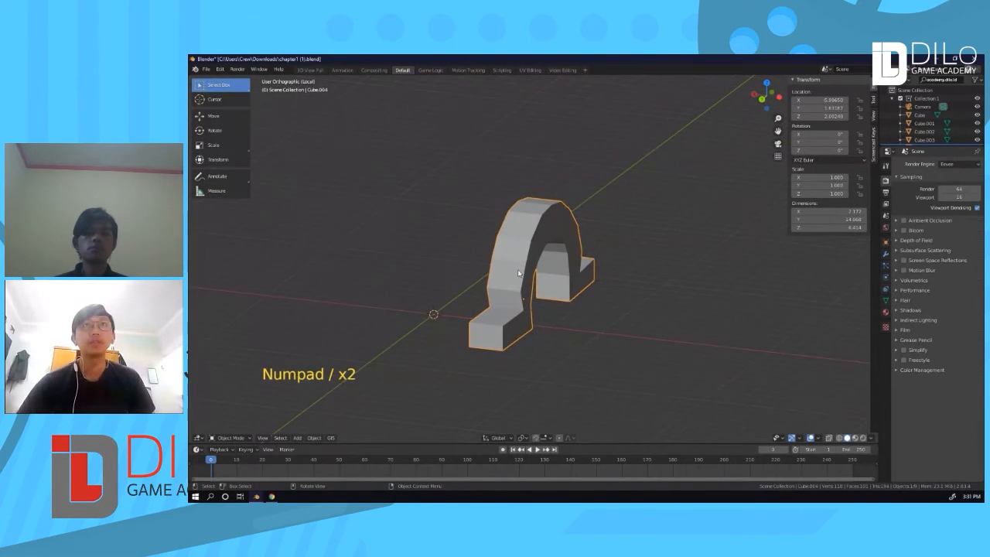
{"action": "middle_click_drag", "start_coordinate": [539, 294], "coordinate": [466, 276]}
{"action": "scroll", "coordinate": [462, 286], "scroll_direction": "up", "scroll_amount": 3}
{"action": "scroll", "coordinate": [473, 278], "scroll_direction": "down", "scroll_amount": 3}
{"action": "scroll", "coordinate": [482, 284], "scroll_direction": "down", "scroll_amount": 1}
{"action": "middle_click_drag", "start_coordinate": [481, 284], "coordinate": [530, 282]}
{"action": "scroll", "coordinate": [534, 285], "scroll_direction": "down", "scroll_amount": 1}
Check the arch's alignment in the front, right, top and bottom orthographic views.
{"action": "key", "text": "KP_1"}
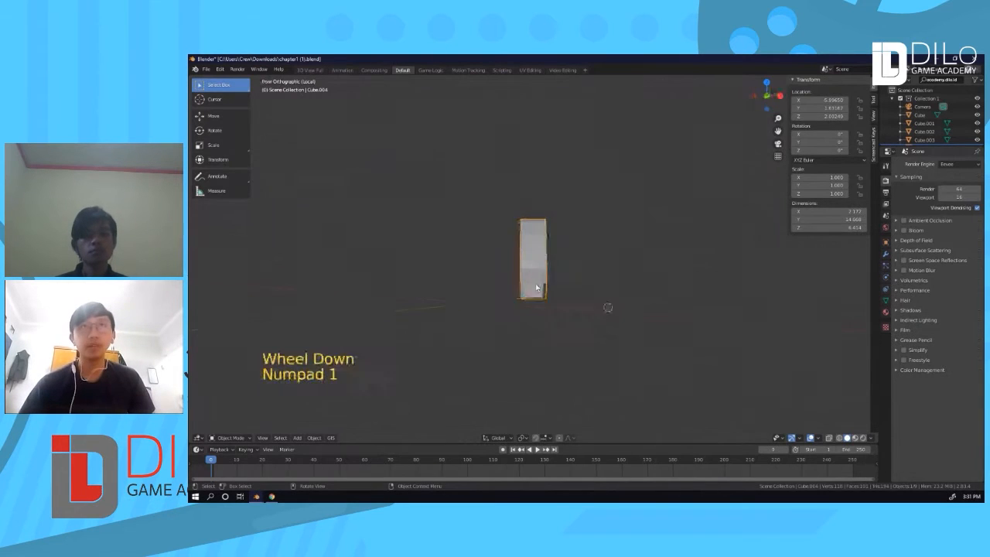
{"action": "middle_click_drag", "start_coordinate": [535, 283], "coordinate": [548, 306]}
{"action": "scroll", "coordinate": [557, 297], "scroll_direction": "up", "scroll_amount": 6}
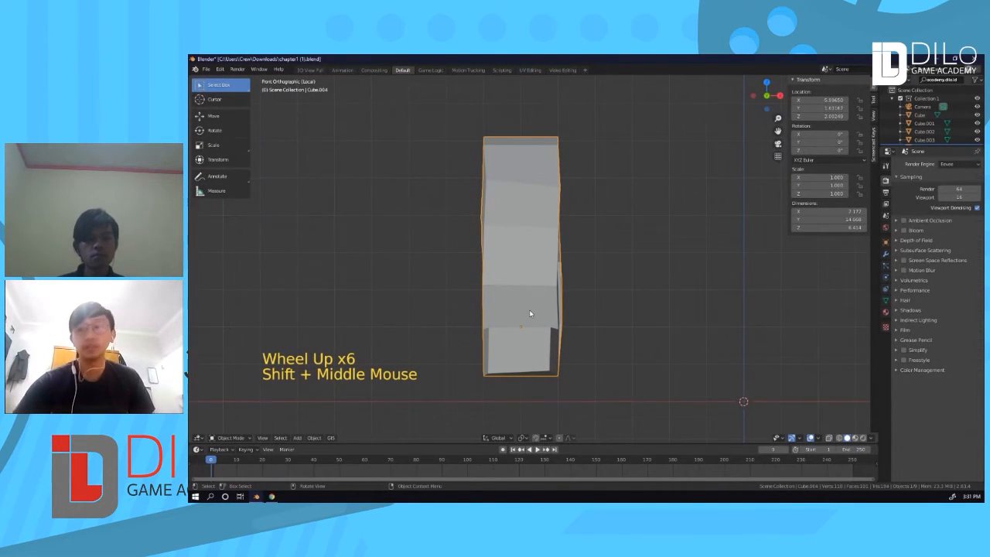
{"action": "key", "text": "KP_3"}
{"action": "scroll", "coordinate": [529, 314], "scroll_direction": "down", "scroll_amount": 3}
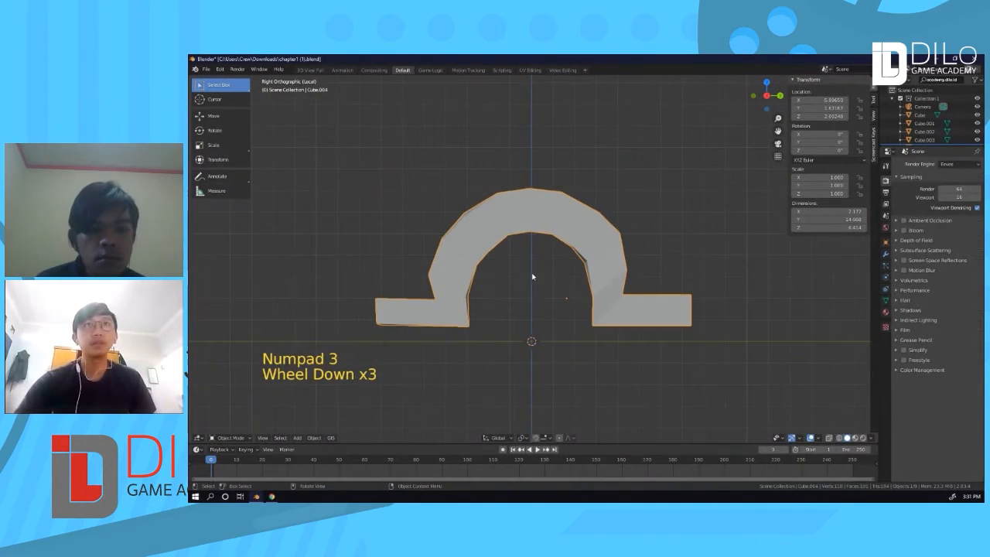
{"action": "key", "text": "KP_7"}
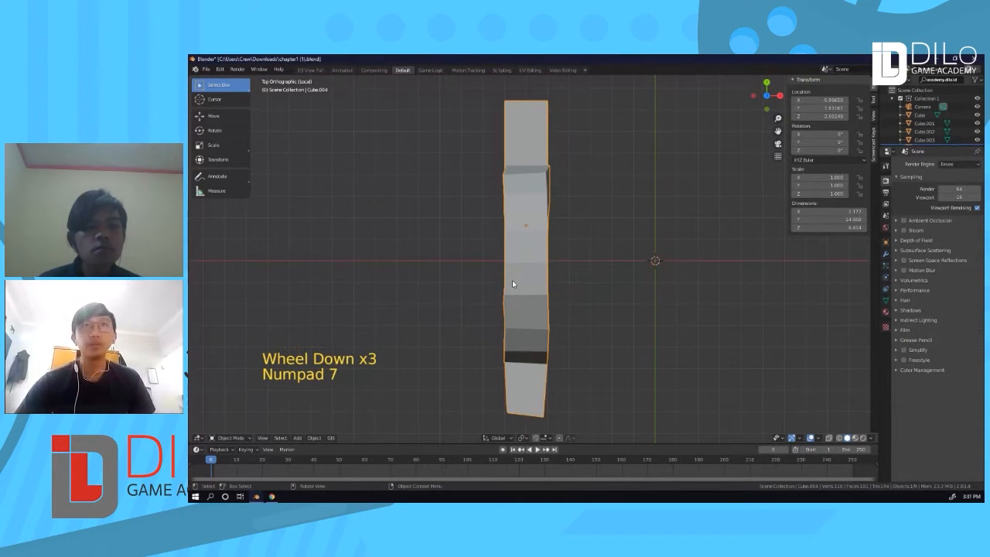
{"action": "key", "text": "KP_9"}
{"action": "scroll", "coordinate": [513, 283], "scroll_direction": "down", "scroll_amount": 2}
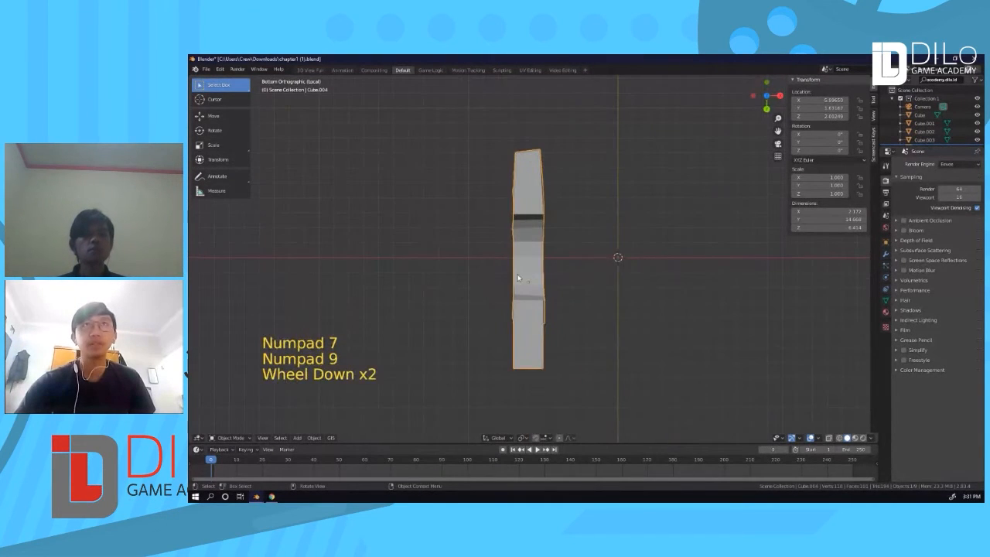
Recheck the arch's side edges in front orthographic view and examine its overall form in perspective.
{"action": "middle_click_drag", "start_coordinate": [570, 246], "coordinate": [561, 335]}
{"action": "scroll", "coordinate": [560, 297], "scroll_direction": "up", "scroll_amount": 3}
{"action": "middle_click_drag", "start_coordinate": [561, 295], "coordinate": [559, 331], "text": "shift"}
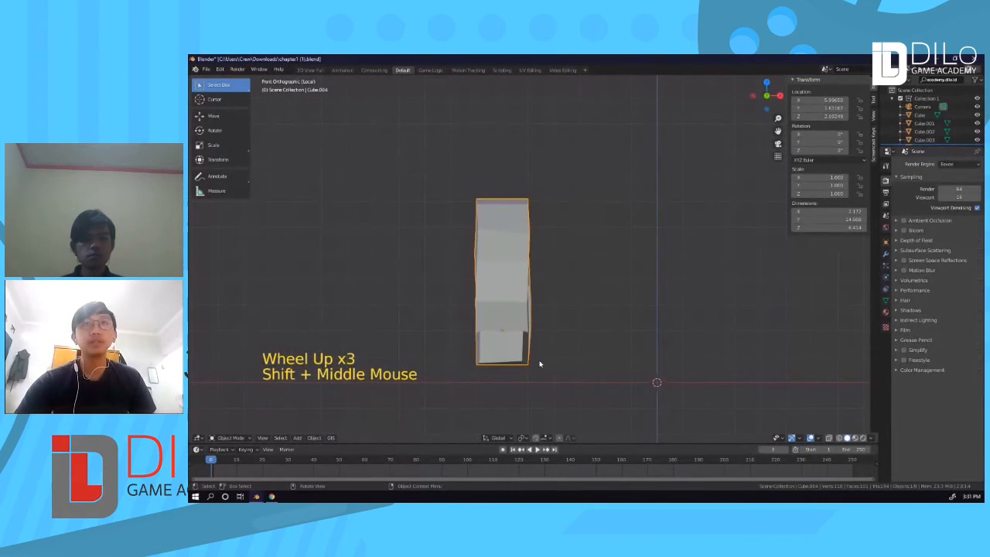
{"action": "mouse_move", "coordinate": [546, 325]}
{"action": "middle_mouse_down", "text": "shift"}
{"action": "mouse_move", "coordinate": [629, 317]}
{"action": "mouse_move", "coordinate": [557, 314]}
{"action": "middle_mouse_up", "text": "shift"}
{"action": "scroll", "coordinate": [551, 313], "scroll_direction": "down", "scroll_amount": 2}
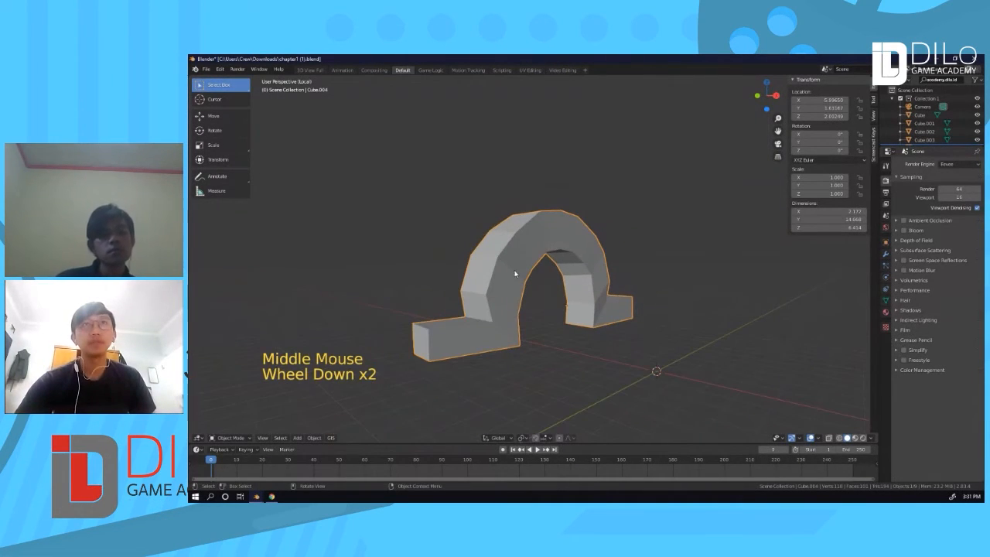
{"action": "scroll", "coordinate": [493, 307], "scroll_direction": "down", "scroll_amount": 2}
{"action": "middle_click_drag", "start_coordinate": [499, 307], "coordinate": [588, 331]}
Leave local view to show all objects and clear the selection.
{"action": "key", "text": "a"}
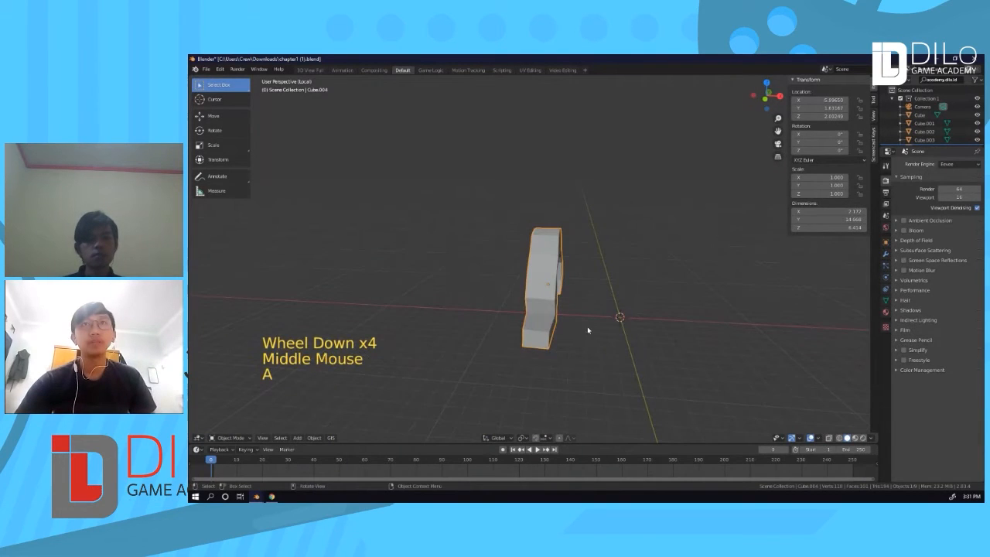
{"action": "left_click", "coordinate": [633, 308]}
{"action": "middle_click_drag", "start_coordinate": [650, 310], "coordinate": [591, 292], "text": "shift"}
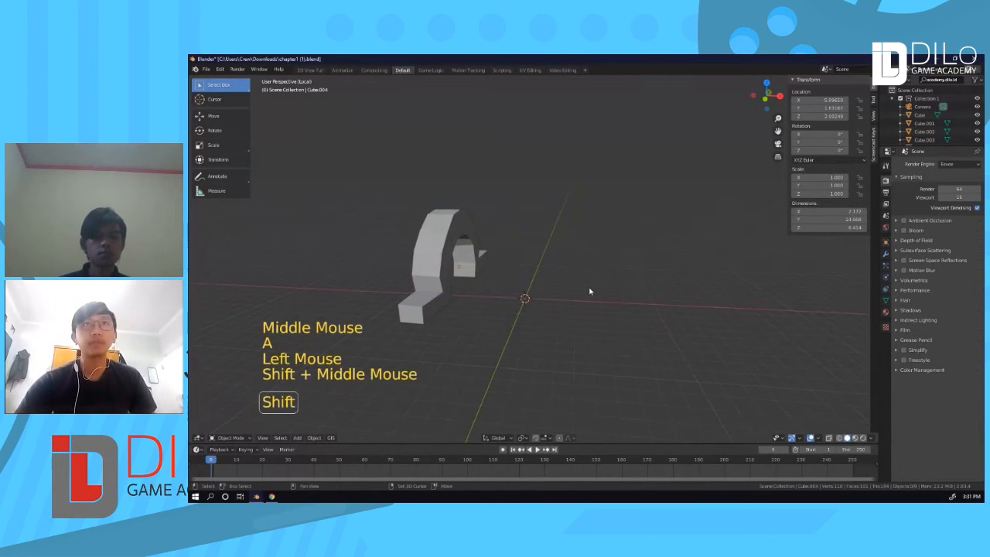
{"action": "left_click", "coordinate": [465, 241]}
{"action": "key", "text": "KP_Divide"}
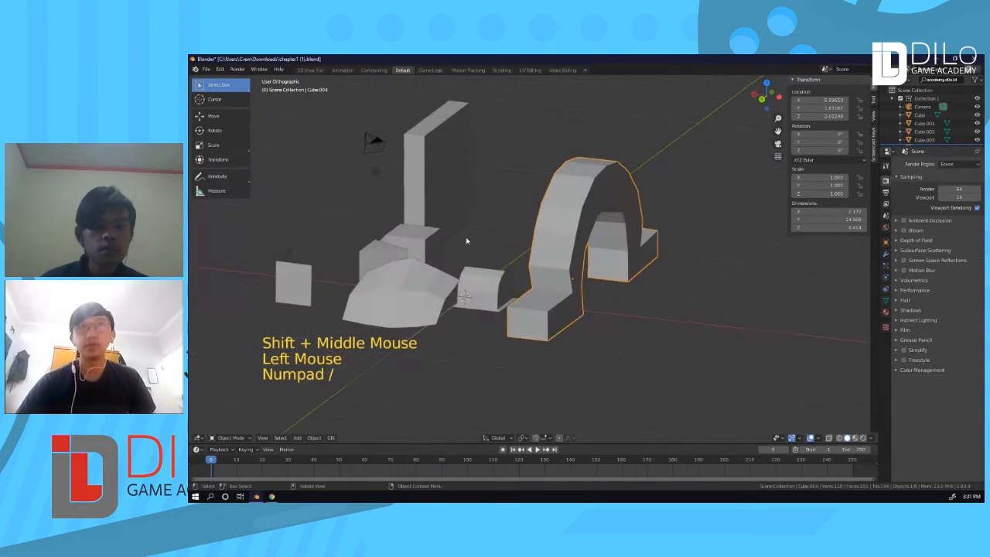
{"action": "key", "text": "a"}
{"action": "scroll", "coordinate": [596, 241], "scroll_direction": "down", "scroll_amount": 3}
{"action": "left_click", "coordinate": [614, 226]}
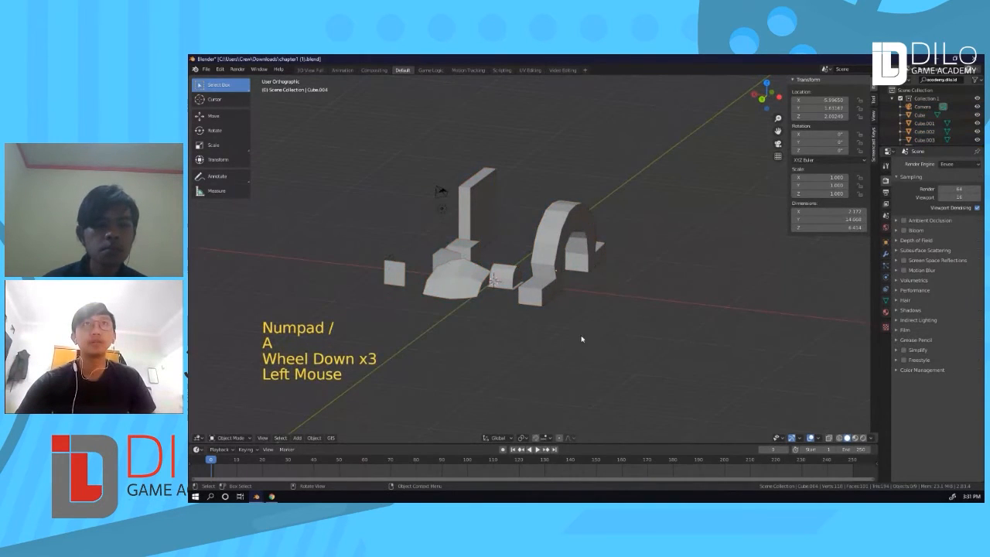
Add a cube mesh at the world origin and isolate it in local view.
{"action": "scroll", "coordinate": [575, 291], "scroll_direction": "down", "scroll_amount": 2}
{"action": "key", "text": "shift+a"}
{"action": "mouse_move", "coordinate": [535, 294]}
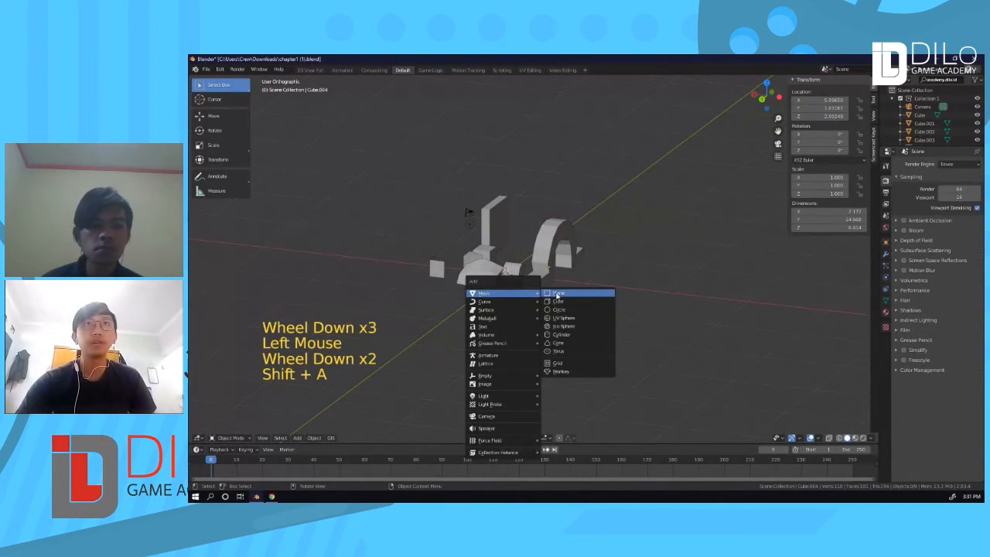
{"action": "left_click", "coordinate": [558, 302]}
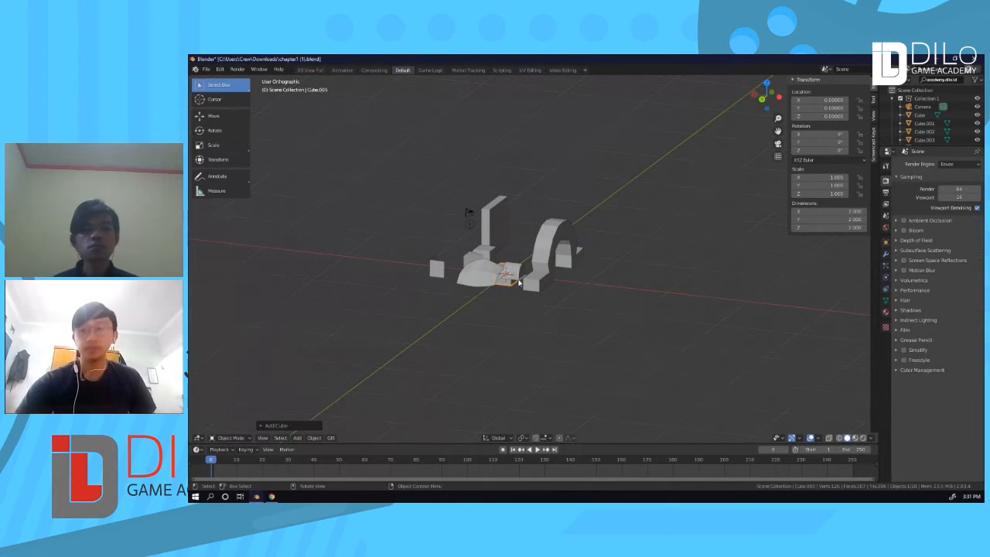
{"action": "key", "text": "KP_Divide"}
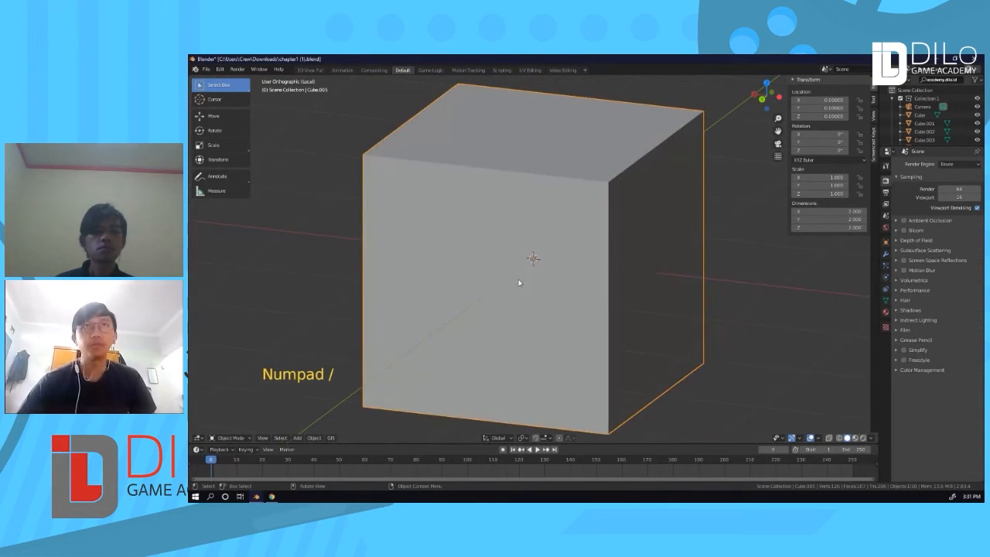
{"action": "scroll", "coordinate": [531, 263], "scroll_direction": "down", "scroll_amount": 6}
In Edit Mode, extrude the cube's top face upward to a height of about 3.7 m on Z.
{"action": "key", "text": "Tab"}
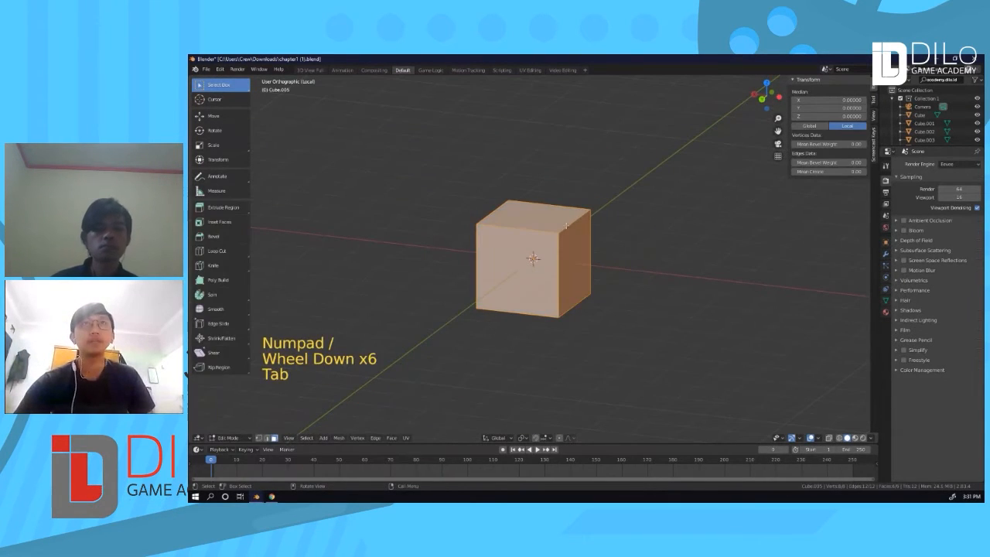
{"action": "left_click", "coordinate": [555, 231]}
{"action": "mouse_move", "coordinate": [537, 230]}
{"action": "middle_mouse_down"}
{"action": "mouse_move", "coordinate": [473, 232]}
{"action": "mouse_move", "coordinate": [553, 220]}
{"action": "middle_mouse_up"}
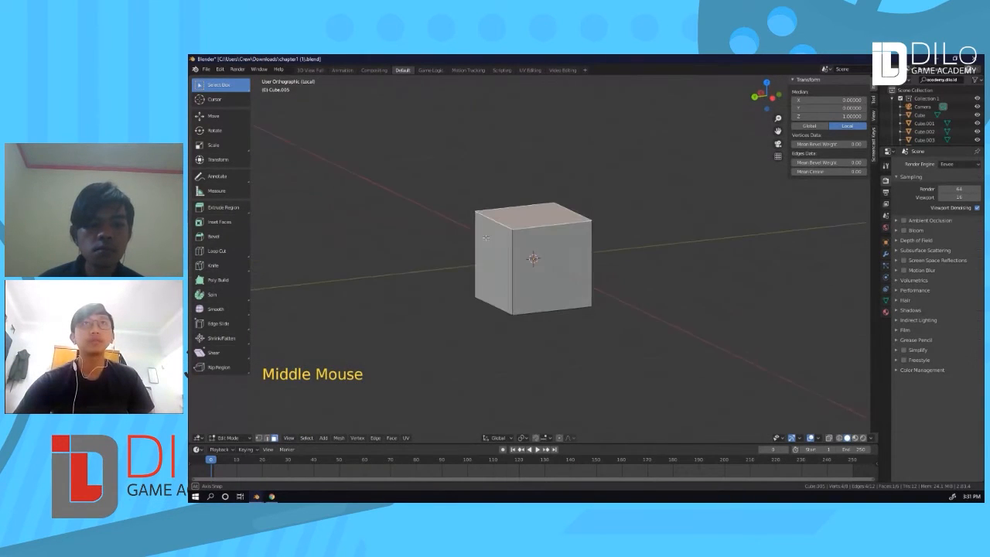
{"action": "scroll", "coordinate": [555, 219], "scroll_direction": "down", "scroll_amount": 2}
{"action": "scroll", "coordinate": [555, 219], "scroll_direction": "up", "scroll_amount": 1}
{"action": "key", "text": "KP_5"}
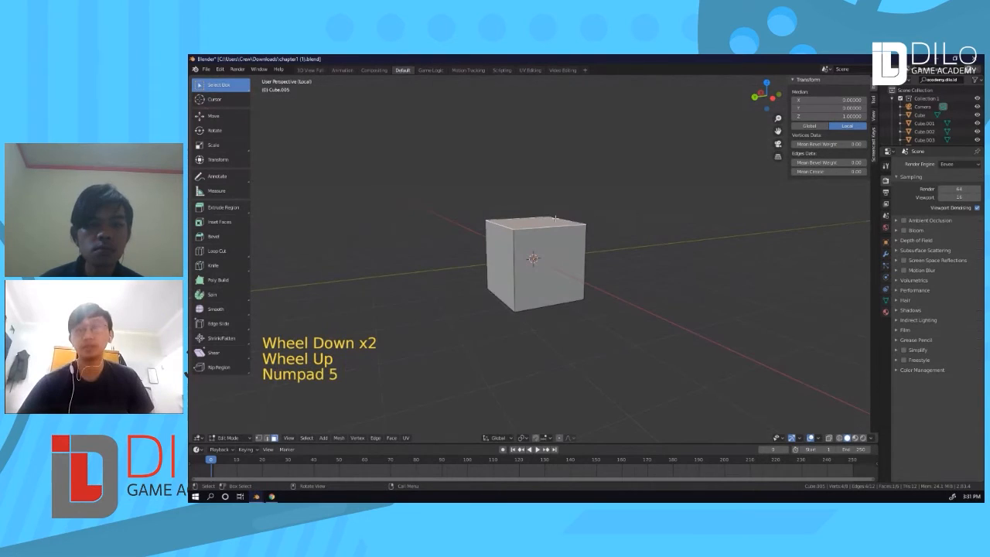
{"action": "scroll", "coordinate": [555, 219], "scroll_direction": "down", "scroll_amount": 2}
{"action": "middle_click_drag", "start_coordinate": [555, 229], "coordinate": [552, 276], "text": "shift"}
{"action": "key", "text": "e"}
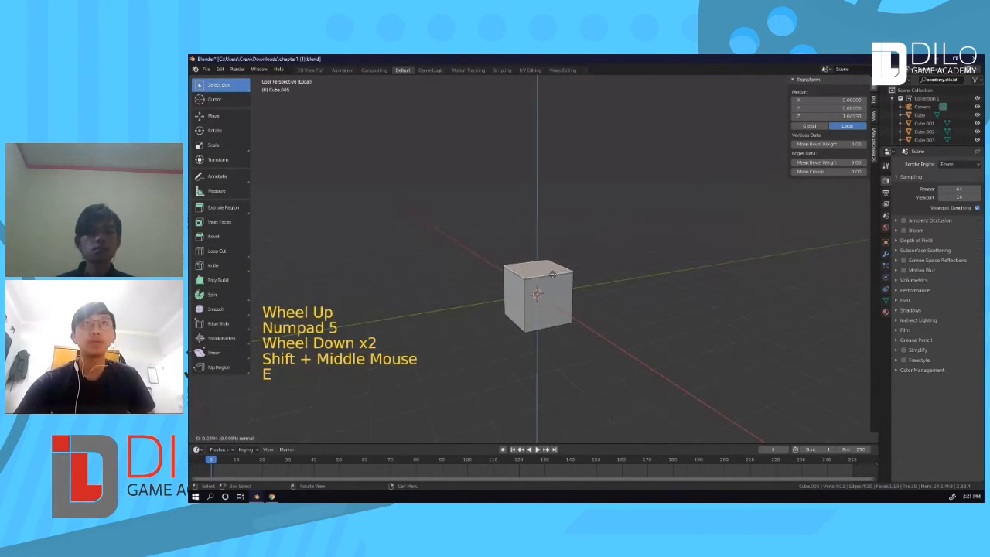
{"action": "left_click", "coordinate": [563, 203]}
{"action": "middle_click_drag", "start_coordinate": [592, 222], "coordinate": [575, 228]}
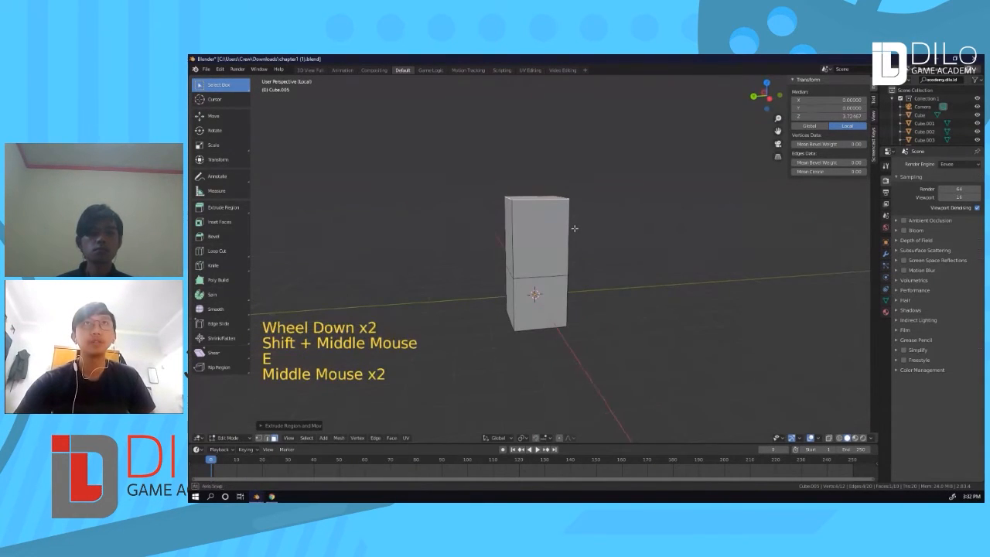
Move the extruded top face sideways and rotate it freehand to tilt the column.
{"action": "key", "text": "g"}
{"action": "left_click", "coordinate": [614, 232]}
{"action": "middle_click_drag", "start_coordinate": [636, 251], "coordinate": [608, 276]}
{"action": "key", "text": "r"}
{"action": "left_click", "coordinate": [601, 282]}
Extrude the tilted face again, move and rotate it to extend the bend, and return to Object Mode.
{"action": "key", "text": "e"}
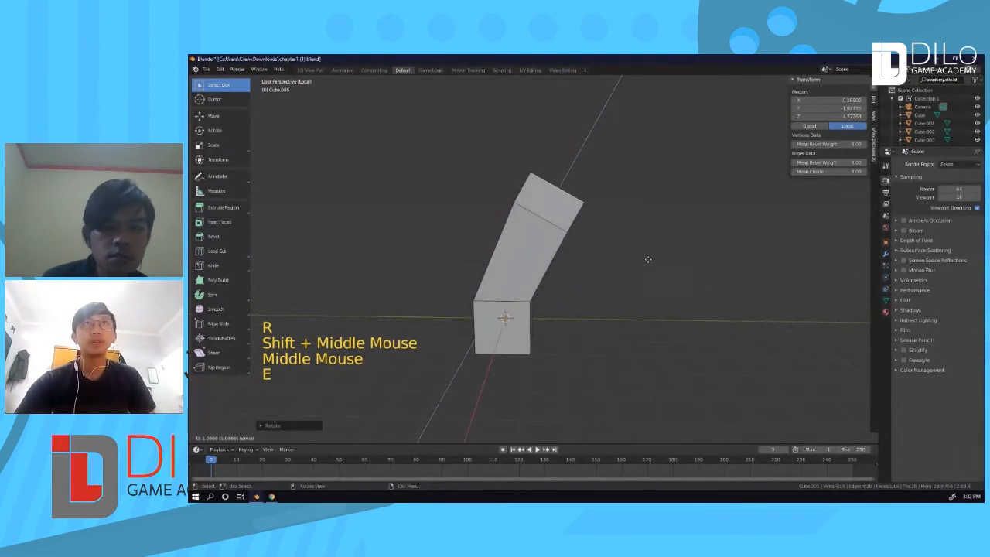
{"action": "left_click", "coordinate": [658, 248]}
{"action": "key", "text": "g"}
{"action": "left_click", "coordinate": [662, 270]}
{"action": "key", "text": "r"}
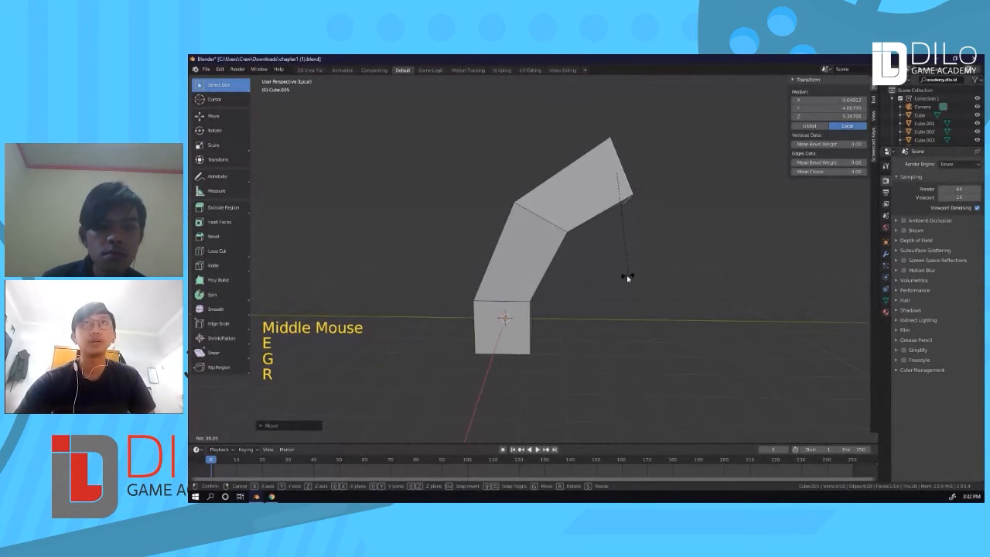
{"action": "left_click", "coordinate": [626, 277]}
{"action": "key", "text": "a"}
{"action": "key", "text": "Tab"}
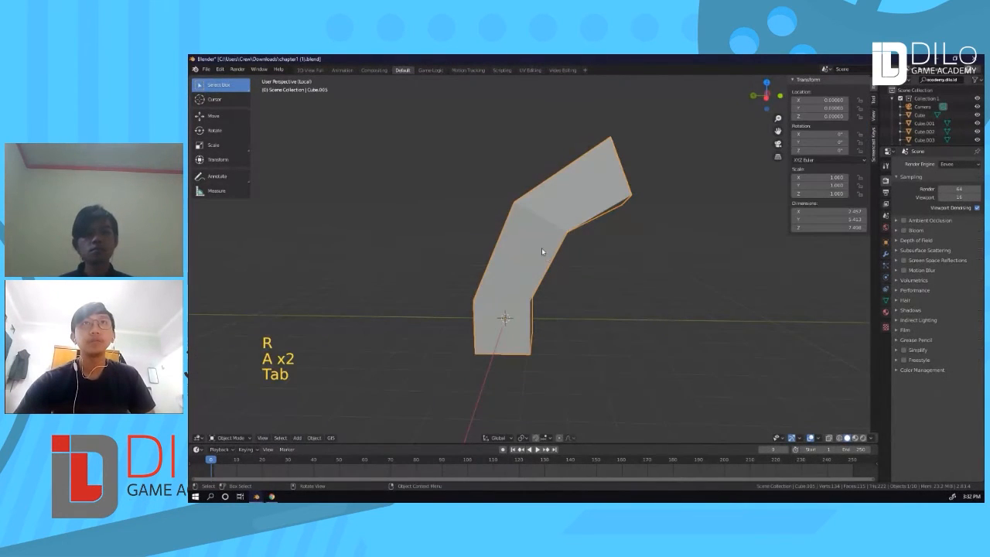
Examine the bent block in back orthographic view and from an angle in orthographic projection.
{"action": "scroll", "coordinate": [541, 248], "scroll_direction": "down", "scroll_amount": 2}
{"action": "key", "text": "a"}
{"action": "scroll", "coordinate": [557, 249], "scroll_direction": "down", "scroll_amount": 1}
{"action": "scroll", "coordinate": [557, 249], "scroll_direction": "up", "scroll_amount": 1}
{"action": "middle_click_drag", "start_coordinate": [557, 249], "coordinate": [627, 249]}
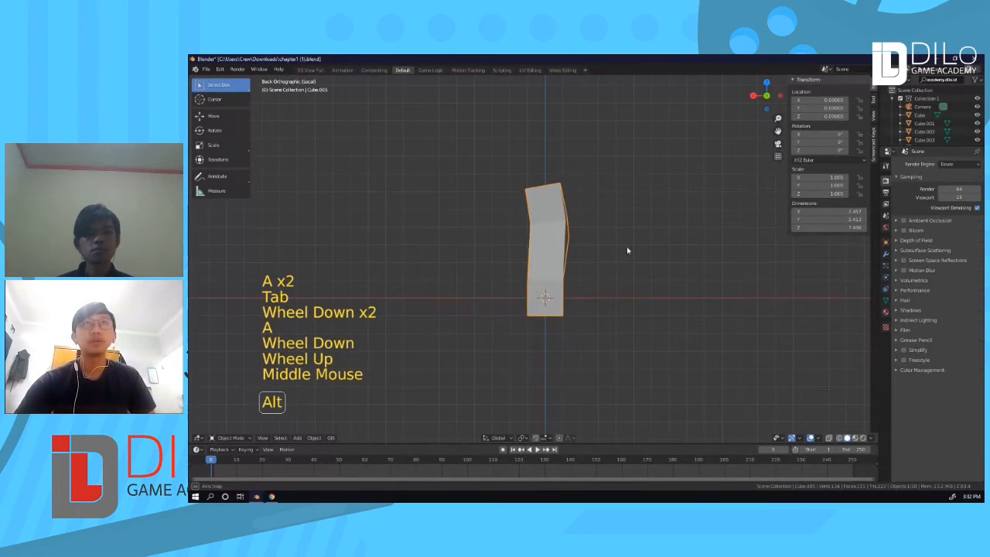
{"action": "middle_click_drag", "start_coordinate": [559, 256], "coordinate": [582, 284]}
{"action": "scroll", "coordinate": [579, 265], "scroll_direction": "up", "scroll_amount": 3}
{"action": "key", "text": "KP_5"}
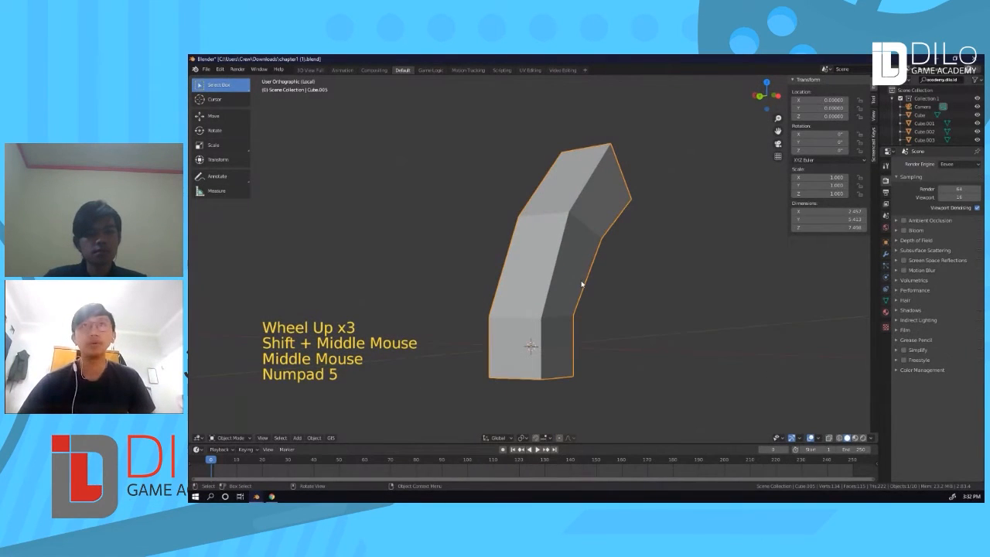
Compare the bent block's side edges in the back and right orthographic views.
{"action": "scroll", "coordinate": [576, 285], "scroll_direction": "down", "scroll_amount": 3}
{"action": "scroll", "coordinate": [575, 285], "scroll_direction": "up", "scroll_amount": 1}
{"action": "middle_click_drag", "start_coordinate": [523, 277], "coordinate": [554, 272]}
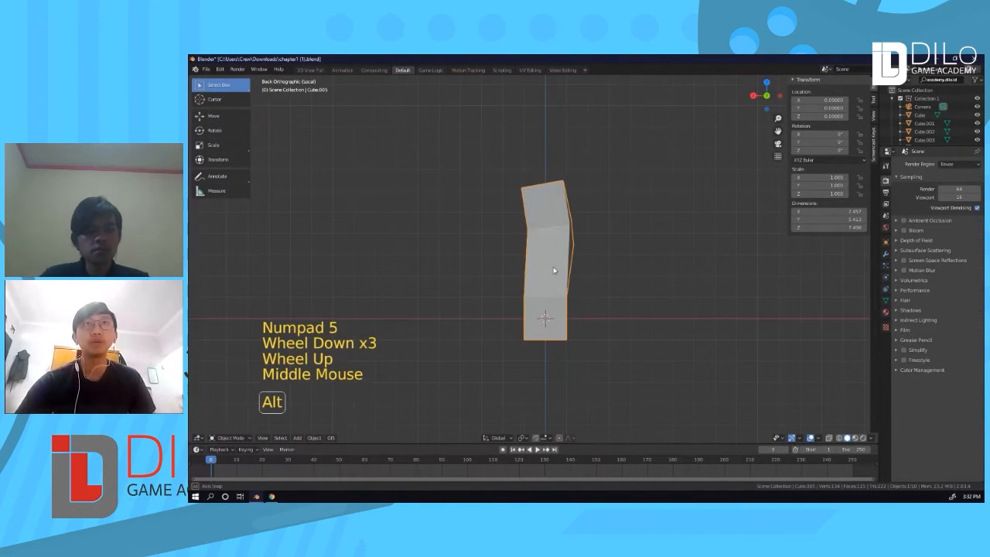
{"action": "scroll", "coordinate": [541, 274], "scroll_direction": "down", "scroll_amount": 1, "text": "alt"}
{"action": "scroll", "coordinate": [526, 276], "scroll_direction": "up", "scroll_amount": 1}
{"action": "middle_click_drag", "start_coordinate": [480, 282], "coordinate": [576, 284]}
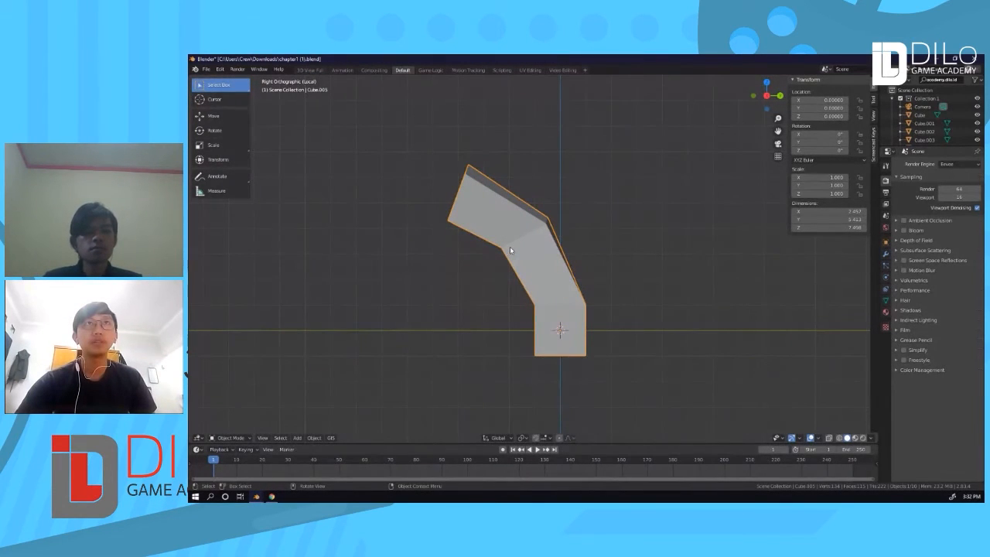
Switch to wireframe shading and select the end face of the bent block in Edit Mode.
{"action": "key", "text": "z"}
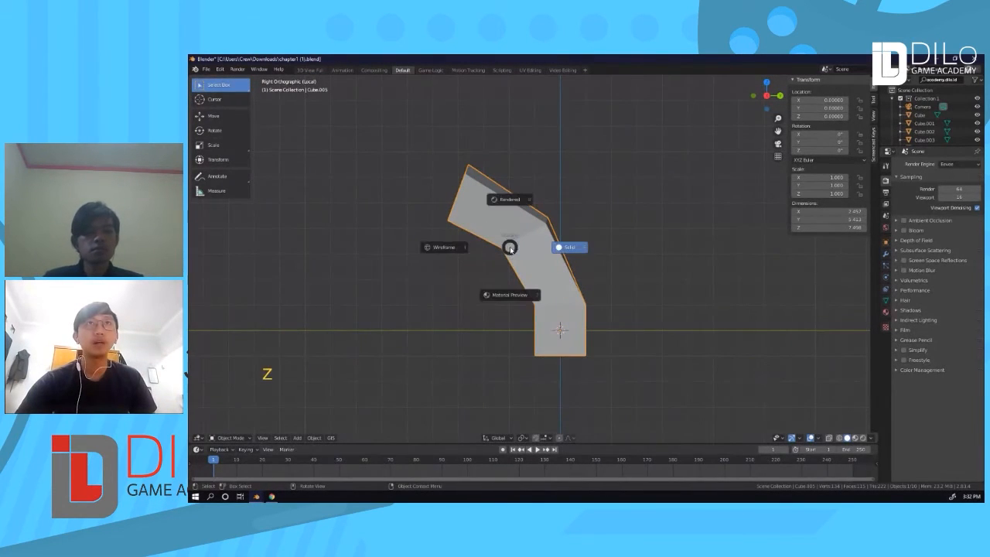
{"action": "left_click", "coordinate": [452, 254]}
{"action": "mouse_move", "coordinate": [563, 279]}
{"action": "middle_mouse_down"}
{"action": "mouse_move", "coordinate": [536, 286]}
{"action": "mouse_move", "coordinate": [599, 287]}
{"action": "mouse_move", "coordinate": [548, 284]}
{"action": "mouse_move", "coordinate": [594, 287]}
{"action": "mouse_move", "coordinate": [562, 283]}
{"action": "middle_mouse_up"}
{"action": "key", "text": "Tab"}
{"action": "key", "text": "a"}
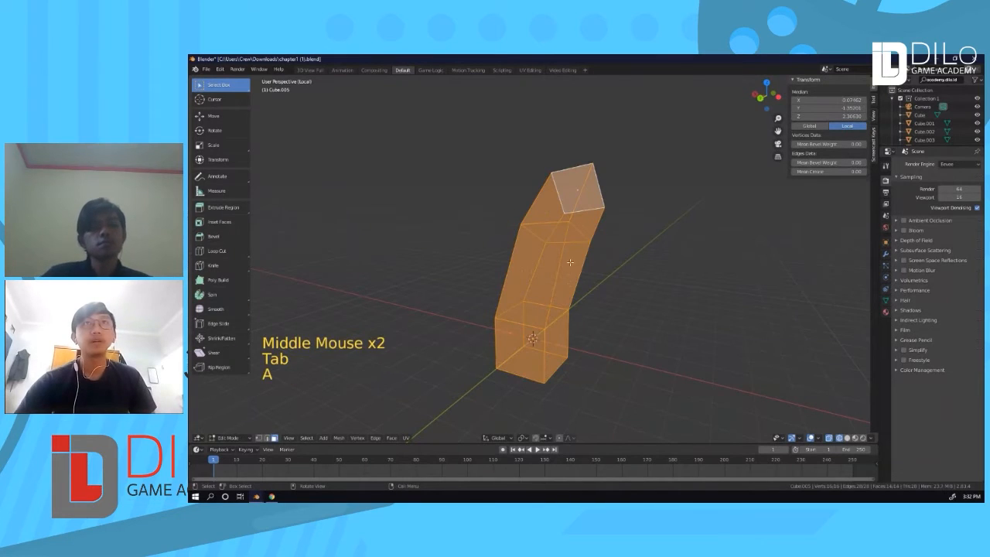
{"action": "left_click", "coordinate": [587, 226]}
{"action": "middle_click_drag", "start_coordinate": [632, 225], "coordinate": [586, 214]}
{"action": "left_click", "coordinate": [588, 211]}
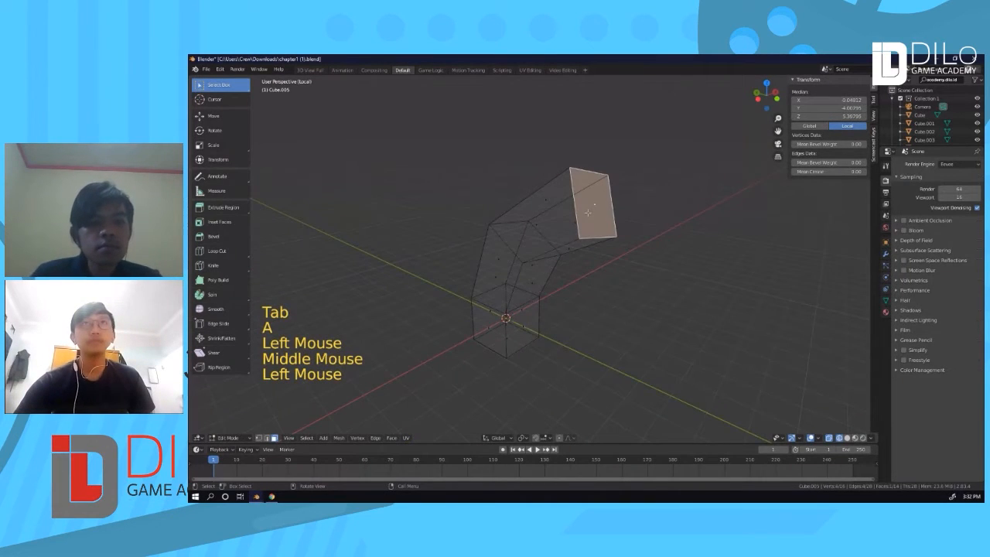
Grow the selection from the end face, delete the bent block's upper section, and return to Object Mode in solid shading.
{"action": "key", "text": "ctrl+KP_Add"}
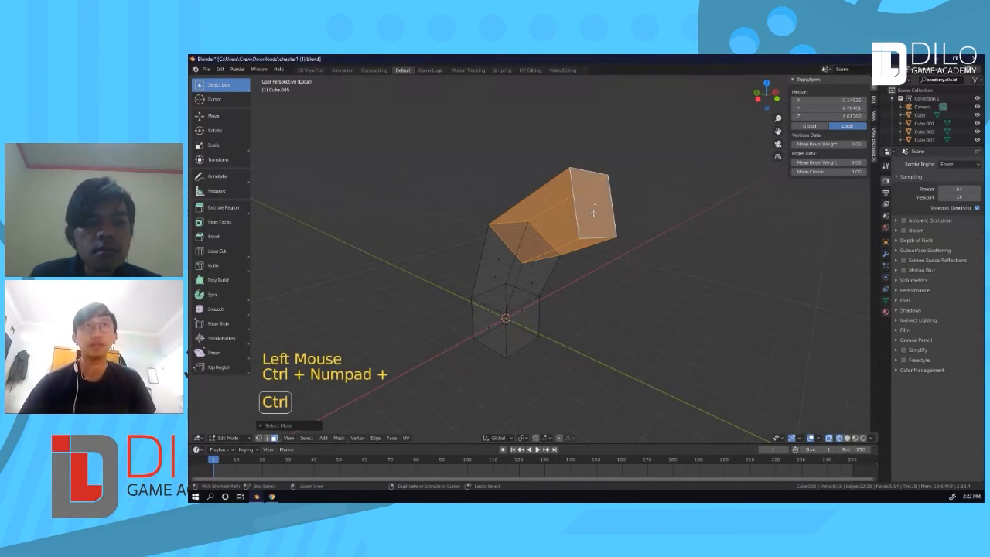
{"action": "key", "text": "x"}
{"action": "left_click", "coordinate": [593, 213]}
{"action": "middle_click_drag", "start_coordinate": [542, 325], "coordinate": [531, 327]}
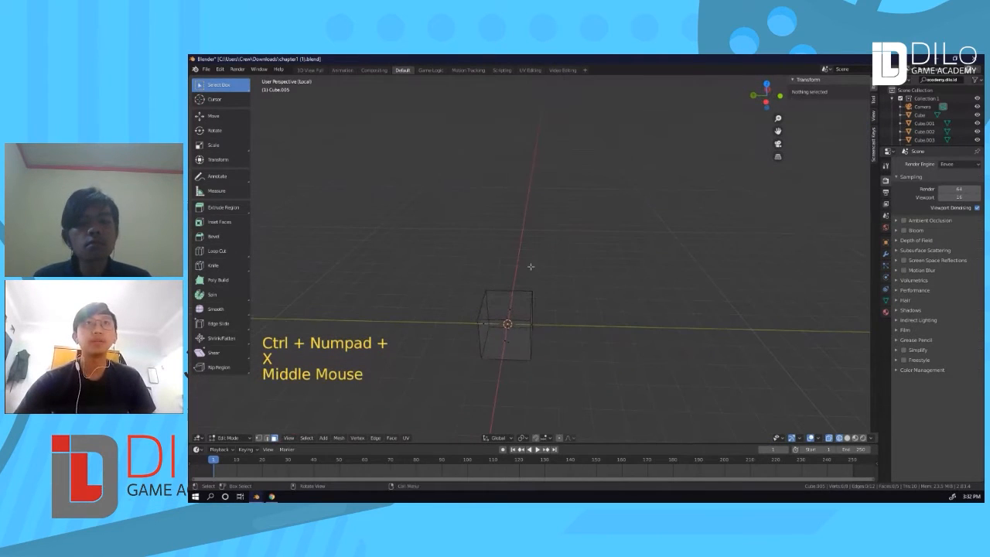
{"action": "key", "text": "Tab"}
{"action": "key", "text": "z"}
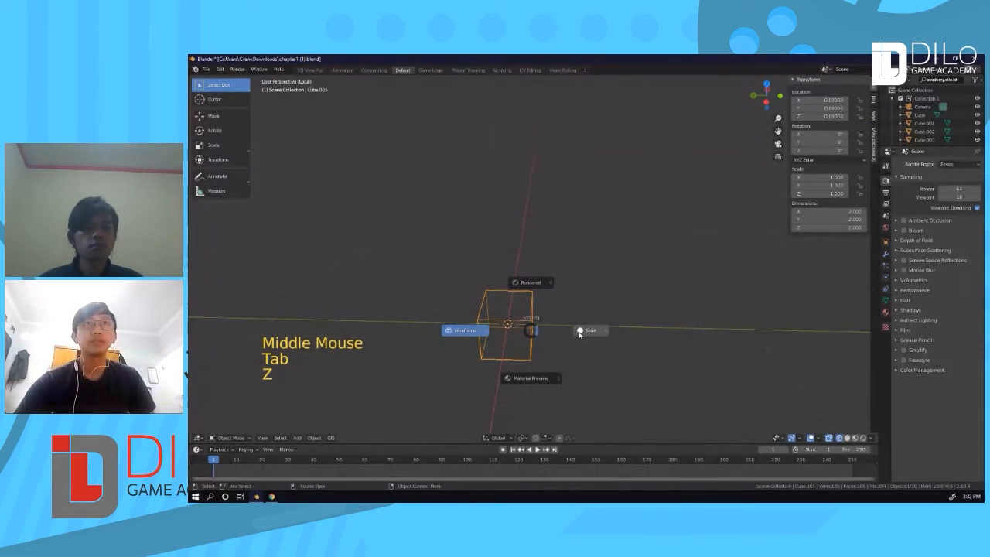
{"action": "left_click", "coordinate": [578, 334]}
Delete the remaining open-topped cube in Object Mode.
{"action": "mouse_move", "coordinate": [518, 314]}
{"action": "middle_mouse_down"}
{"action": "mouse_move", "coordinate": [568, 287]}
{"action": "mouse_move", "coordinate": [555, 332]}
{"action": "mouse_move", "coordinate": [589, 287]}
{"action": "middle_mouse_up"}
{"action": "left_click", "coordinate": [589, 283]}
{"action": "key", "text": "Tab"}
{"action": "key", "text": "Tab"}
{"action": "key", "text": "a"}
{"action": "left_click", "coordinate": [586, 282]}
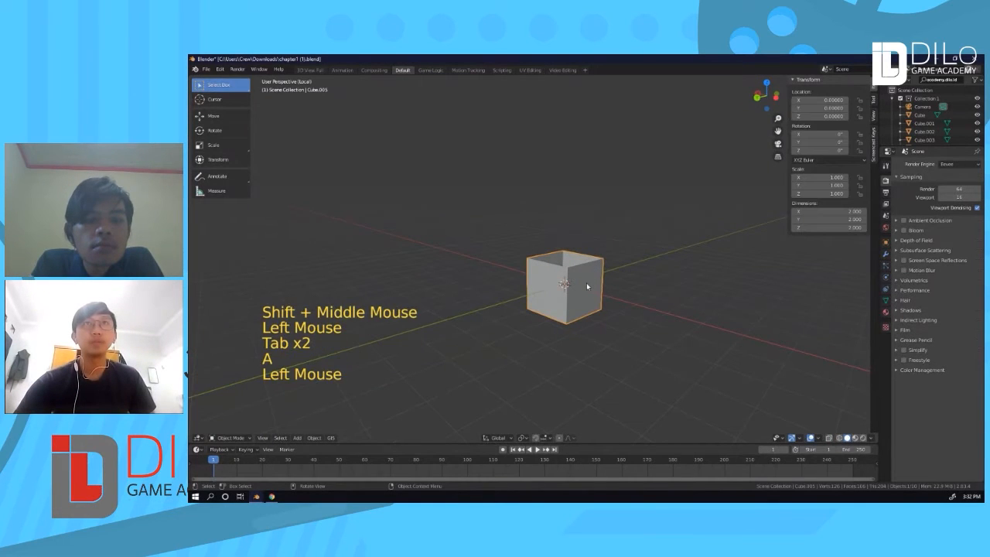
{"action": "key", "text": "x"}
{"action": "left_click", "coordinate": [586, 283]}
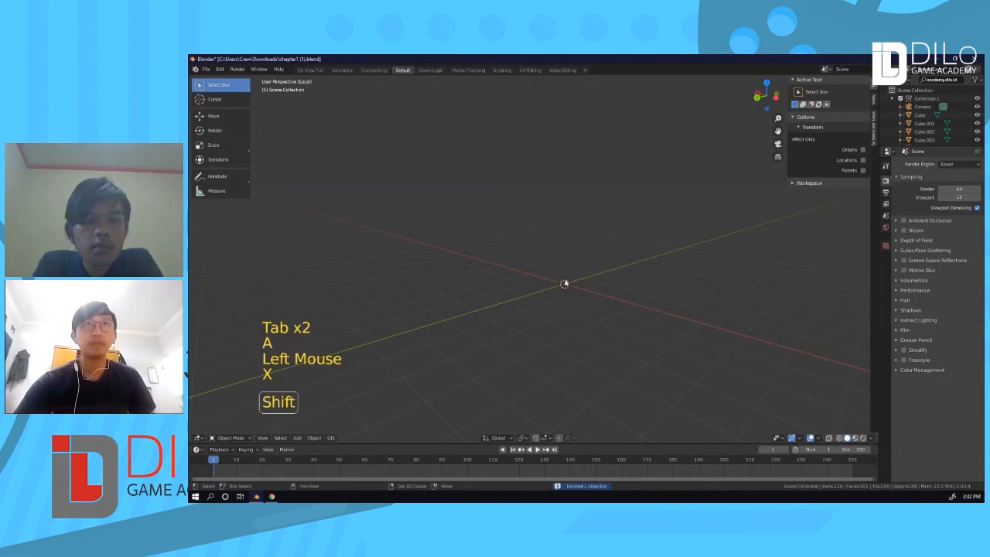
Add a new cube at the 3D cursor, enter Edit Mode, and set the view to orthographic projection.
{"action": "key", "text": "shift+a"}
{"action": "left_click", "coordinate": [596, 287]}
{"action": "key", "text": "Tab"}
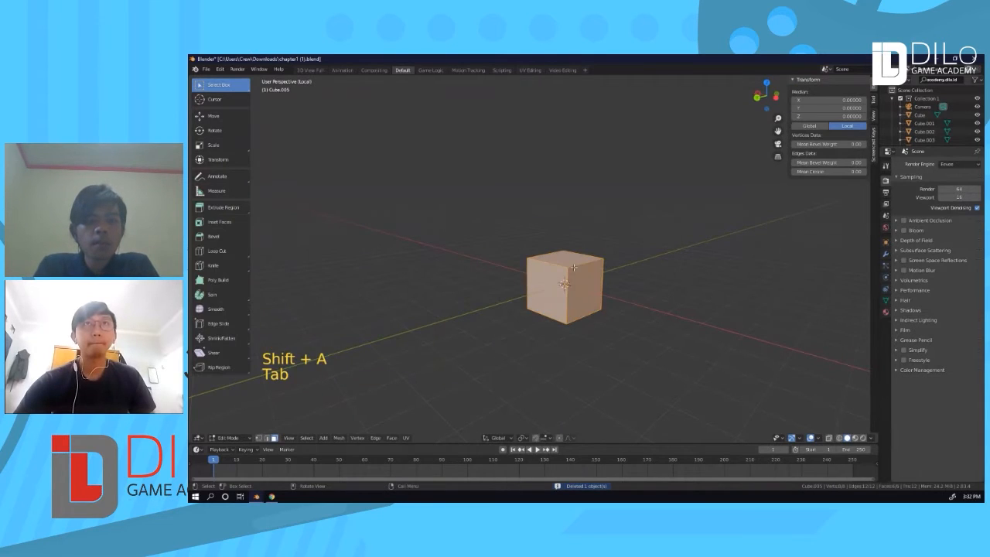
{"action": "mouse_move", "coordinate": [628, 274]}
{"action": "middle_mouse_down"}
{"action": "mouse_move", "coordinate": [605, 271]}
{"action": "mouse_move", "coordinate": [611, 302]}
{"action": "mouse_move", "coordinate": [618, 291]}
{"action": "middle_mouse_up"}
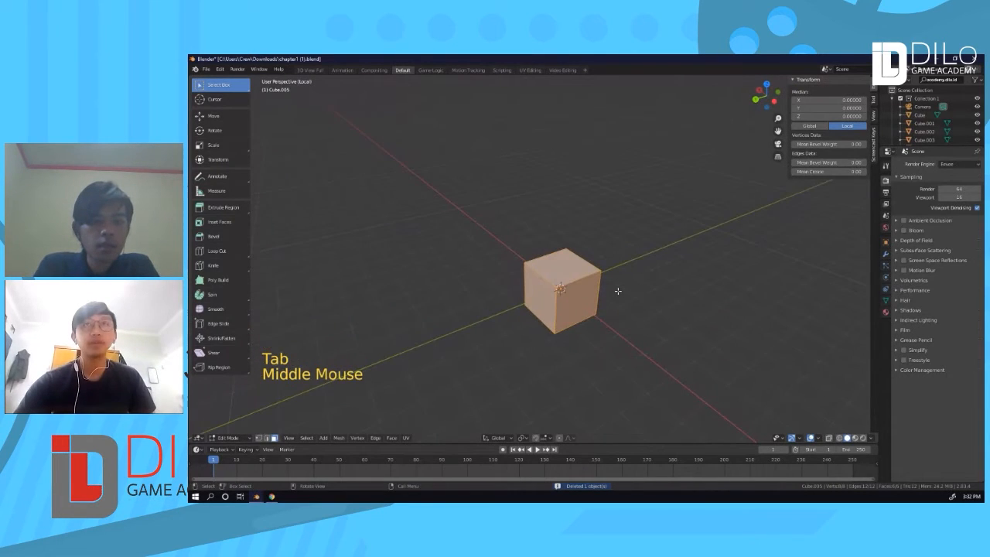
{"action": "key", "text": "KP_5"}
{"action": "key", "text": "KP_5"}
{"action": "key", "text": "KP_5"}
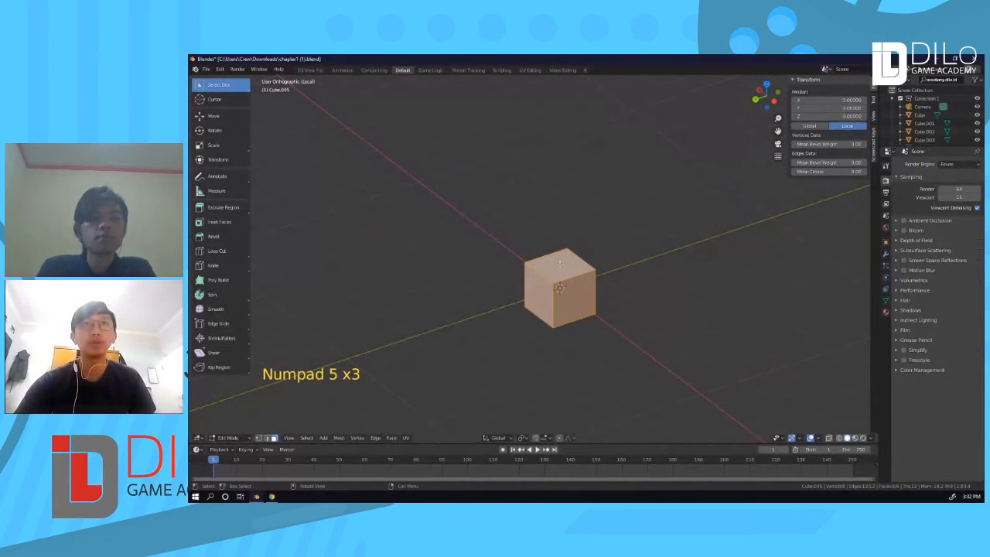
Extrude the cube's top face upward by about 2 m in the left orthographic view.
{"action": "scroll", "coordinate": [600, 282], "scroll_direction": "up", "scroll_amount": 3}
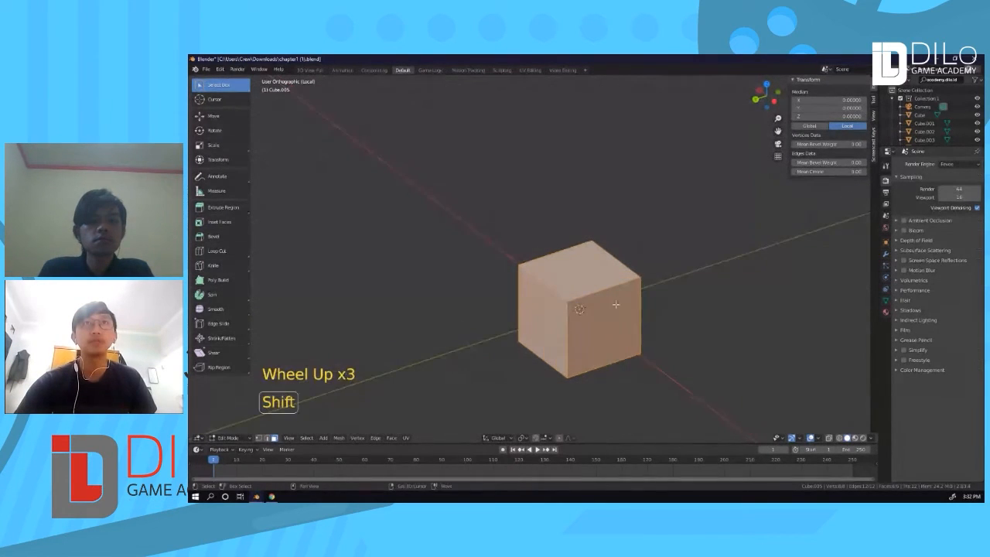
{"action": "middle_click_drag", "start_coordinate": [600, 283], "coordinate": [529, 316], "text": "shift"}
{"action": "left_click", "coordinate": [534, 260]}
{"action": "scroll", "coordinate": [529, 316], "scroll_direction": "up", "scroll_amount": 1}
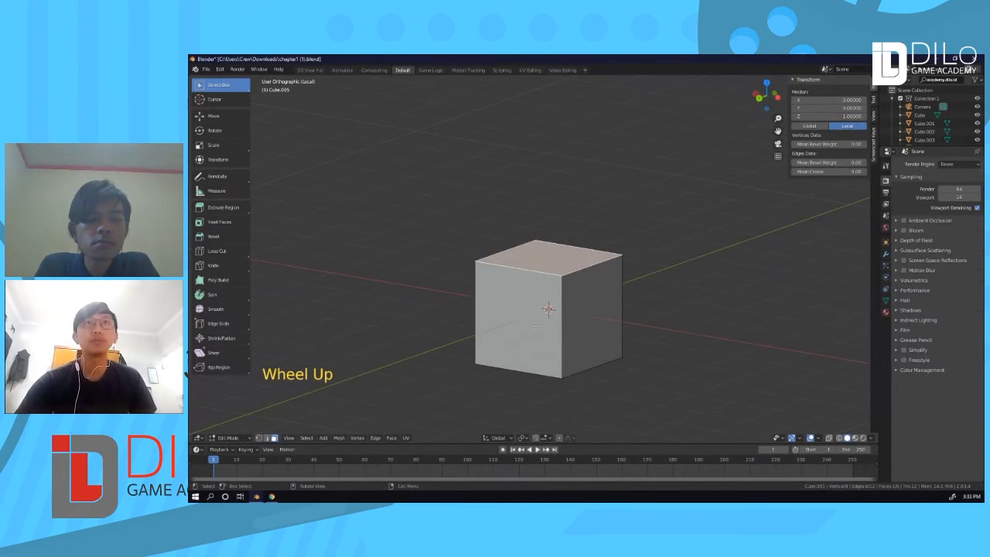
{"action": "scroll", "coordinate": [614, 291], "scroll_direction": "down", "scroll_amount": 4}
{"action": "middle_click_drag", "start_coordinate": [650, 287], "coordinate": [524, 290]}
{"action": "scroll", "coordinate": [554, 265], "scroll_direction": "up", "scroll_amount": 3}
{"action": "key", "text": "e"}
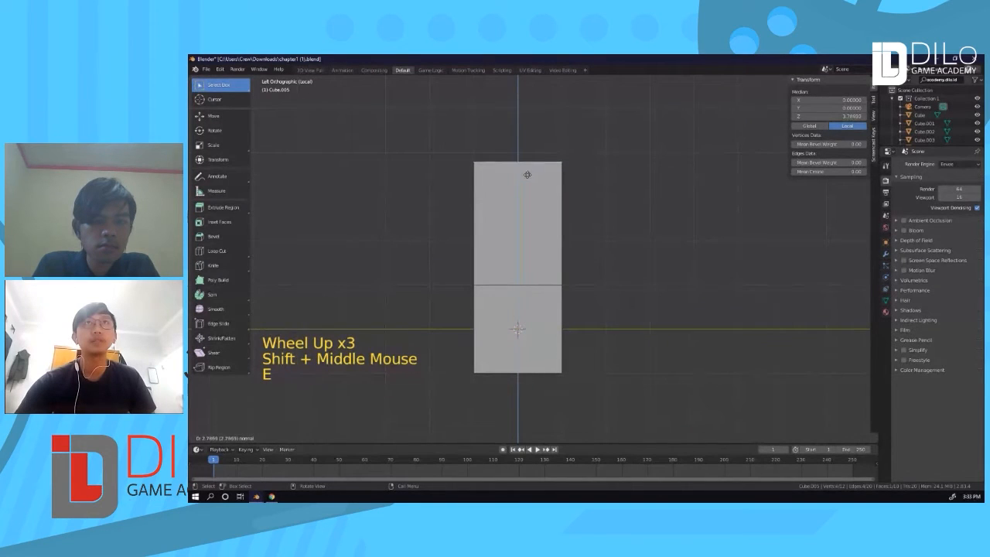
{"action": "left_click", "coordinate": [529, 209]}
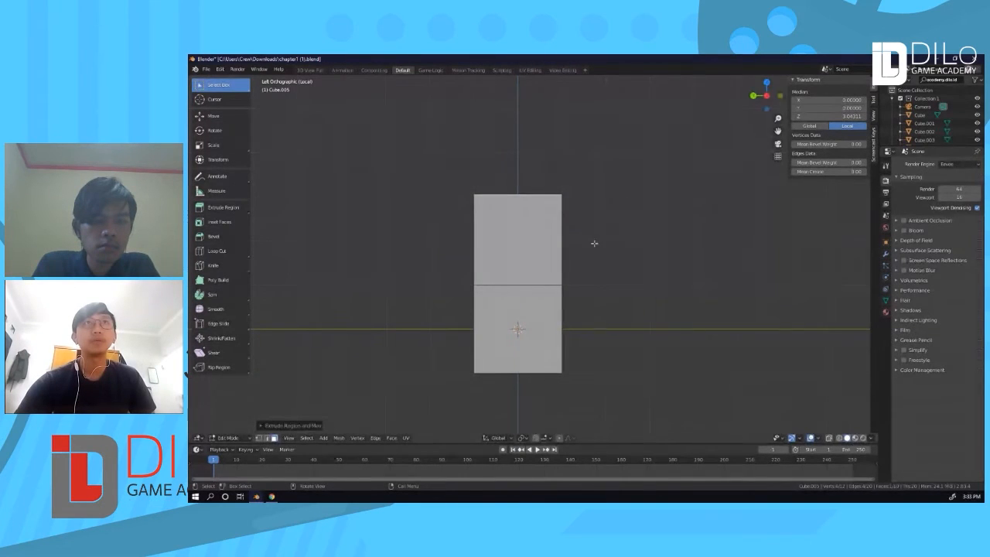
Move the extruded top face about 1 m along negative Y and rotate it to tilt the segment.
{"action": "key", "text": "g"}
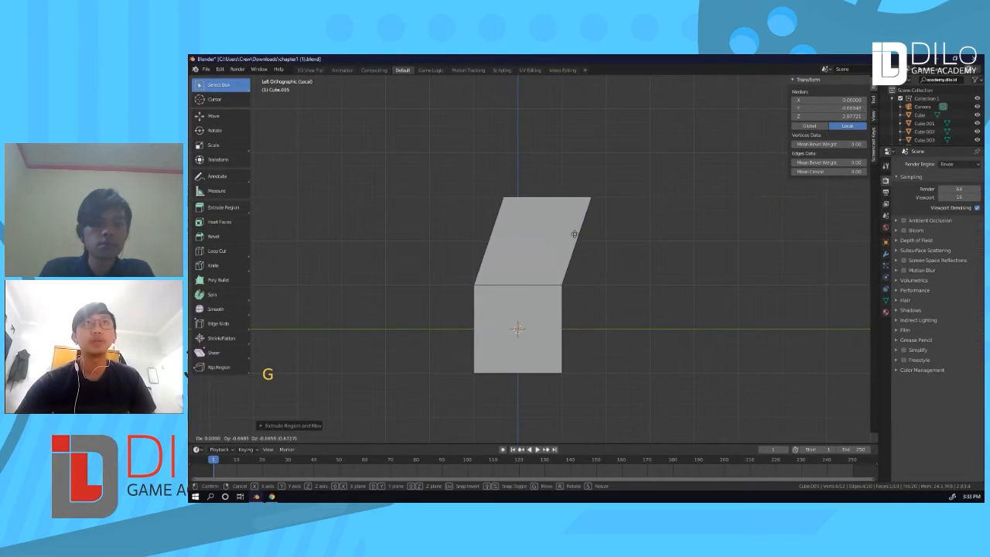
{"action": "left_click", "coordinate": [584, 232]}
{"action": "key", "text": "r"}
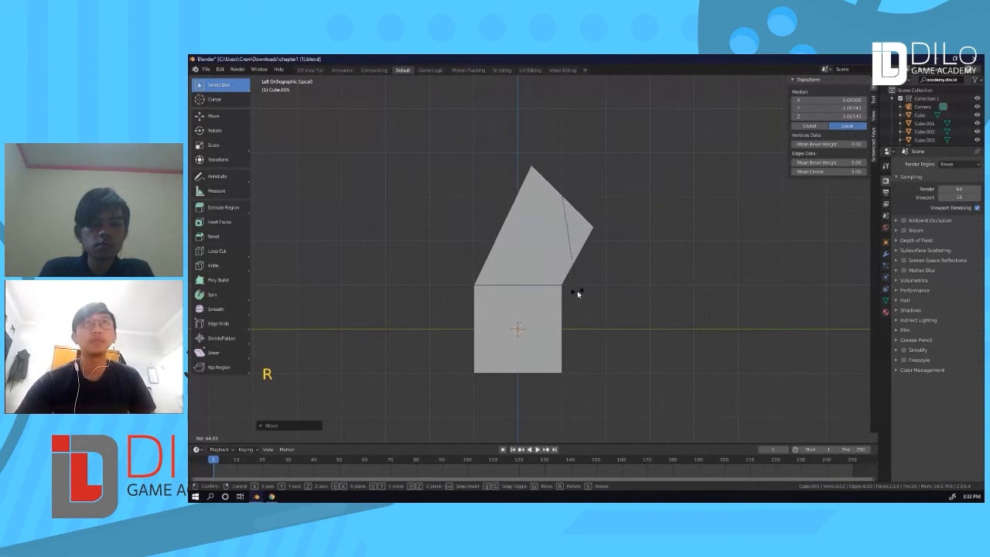
{"action": "left_click", "coordinate": [587, 288]}
{"action": "middle_click_drag", "start_coordinate": [587, 289], "coordinate": [484, 319], "text": "shift"}
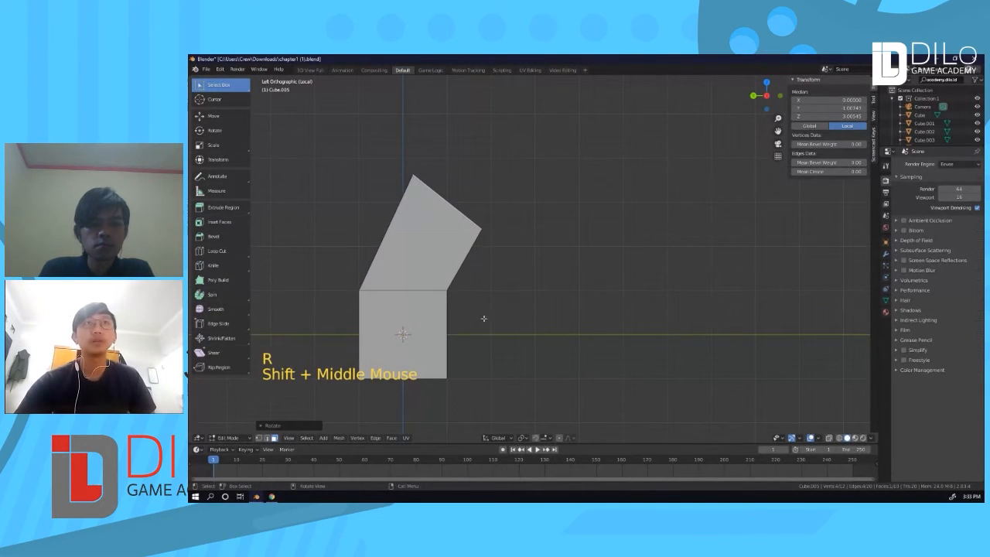
Extrude the tilted face into another segment, move it outward along Y, and rotate it until it stands vertical.
{"action": "key", "text": "e"}
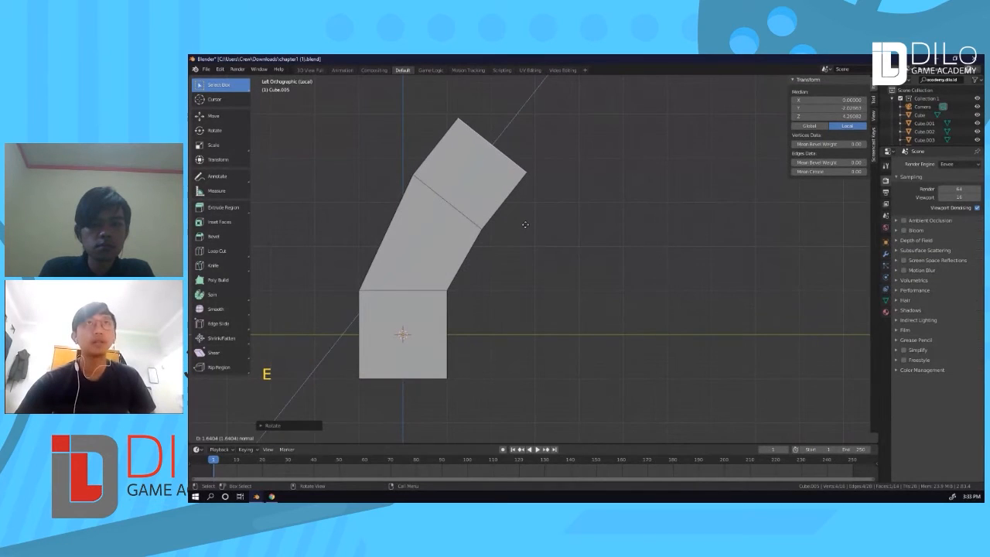
{"action": "left_click", "coordinate": [523, 223]}
{"action": "key", "text": "g"}
{"action": "left_click", "coordinate": [579, 232]}
{"action": "key", "text": "r"}
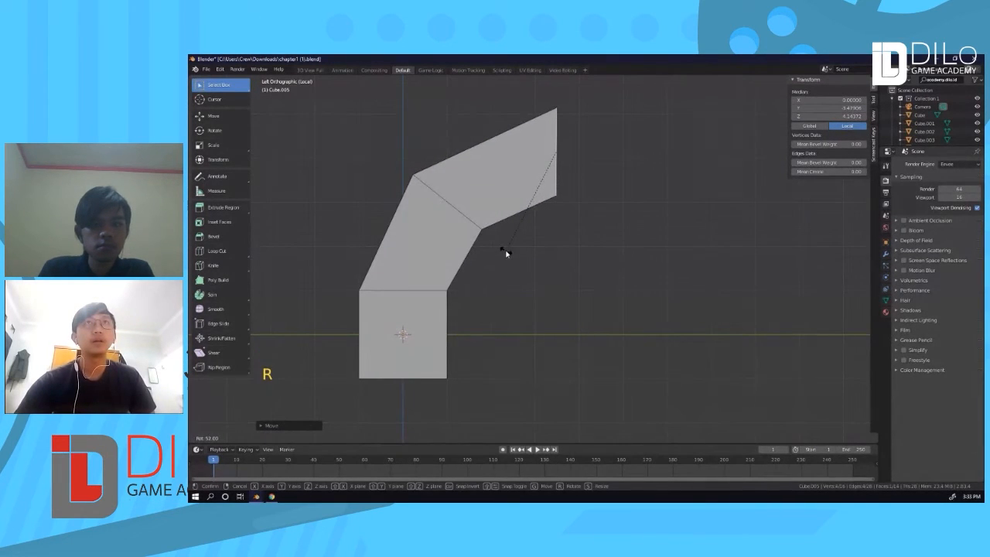
{"action": "left_click", "coordinate": [564, 245]}
Extrude the vertical end face horizontally, nudge it into line, and select the bent block in Object Mode.
{"action": "middle_click_drag", "start_coordinate": [563, 246], "coordinate": [500, 246], "text": "shift"}
{"action": "key", "text": "e"}
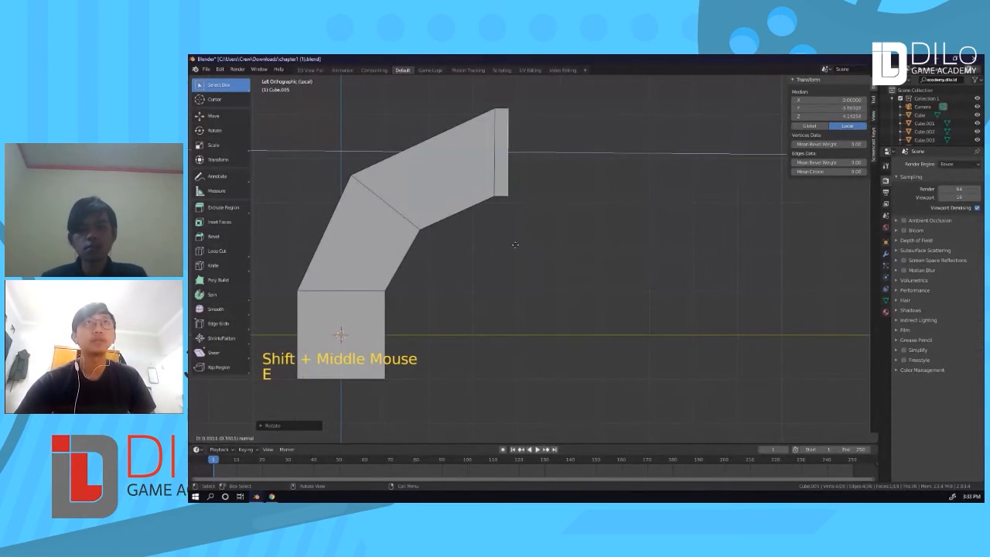
{"action": "left_click", "coordinate": [597, 236]}
{"action": "key", "text": "g"}
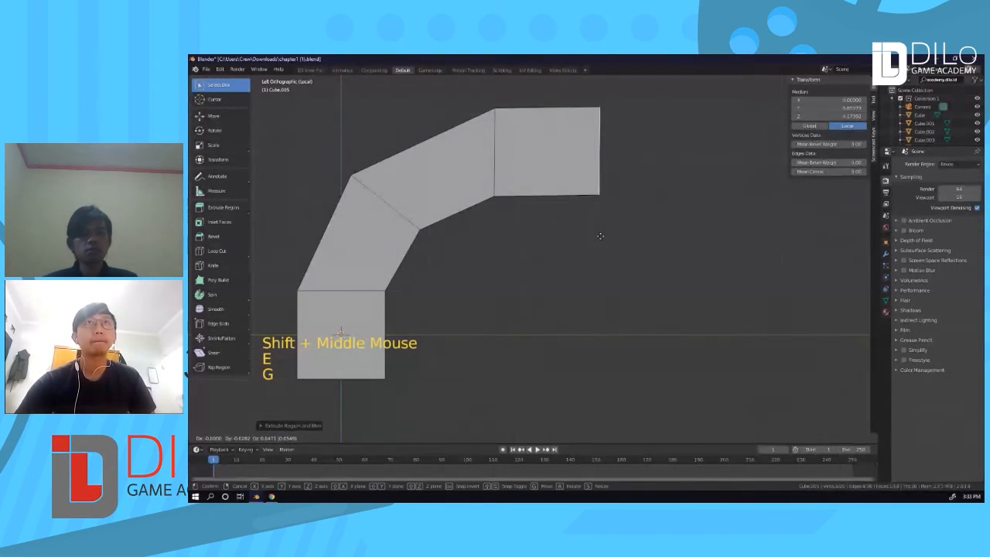
{"action": "left_click", "coordinate": [601, 234]}
{"action": "scroll", "coordinate": [593, 226], "scroll_direction": "down", "scroll_amount": 4}
{"action": "middle_click_drag", "start_coordinate": [415, 269], "coordinate": [570, 286]}
{"action": "scroll", "coordinate": [511, 257], "scroll_direction": "up", "scroll_amount": 1}
{"action": "scroll", "coordinate": [513, 257], "scroll_direction": "down", "scroll_amount": 3}
{"action": "key", "text": "Tab"}
{"action": "key", "text": "a"}
{"action": "left_click", "coordinate": [515, 246]}
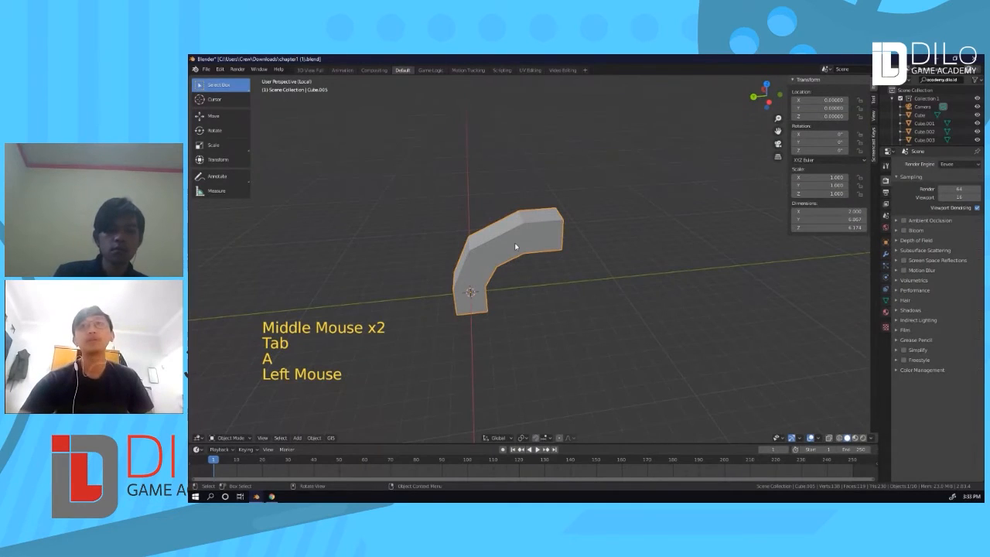
Examine the bent block's edge alignment in wireframe shading from the back and right orthographic views.
{"action": "middle_click_drag", "start_coordinate": [462, 243], "coordinate": [511, 233]}
{"action": "scroll", "coordinate": [551, 240], "scroll_direction": "up", "scroll_amount": 1}
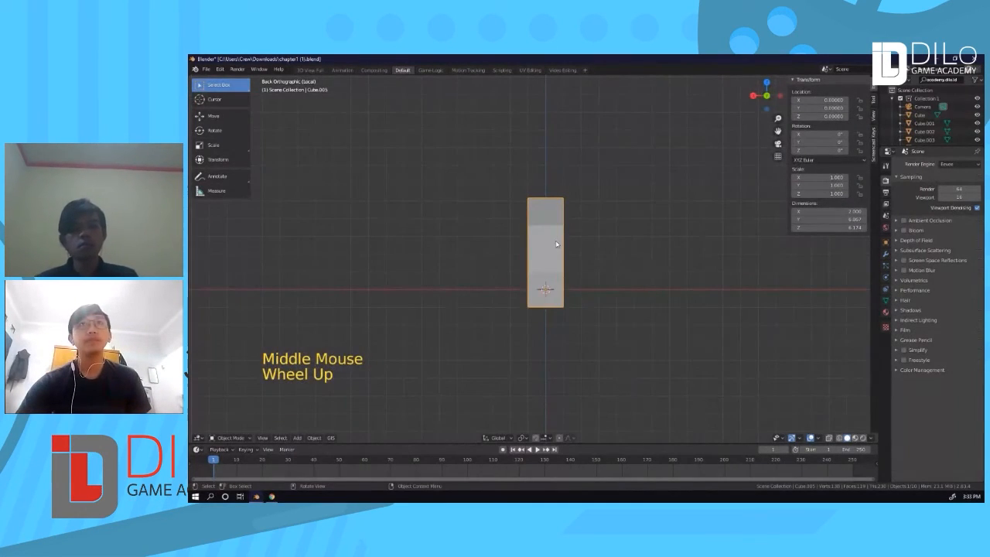
{"action": "key", "text": "z"}
{"action": "left_click", "coordinate": [488, 243]}
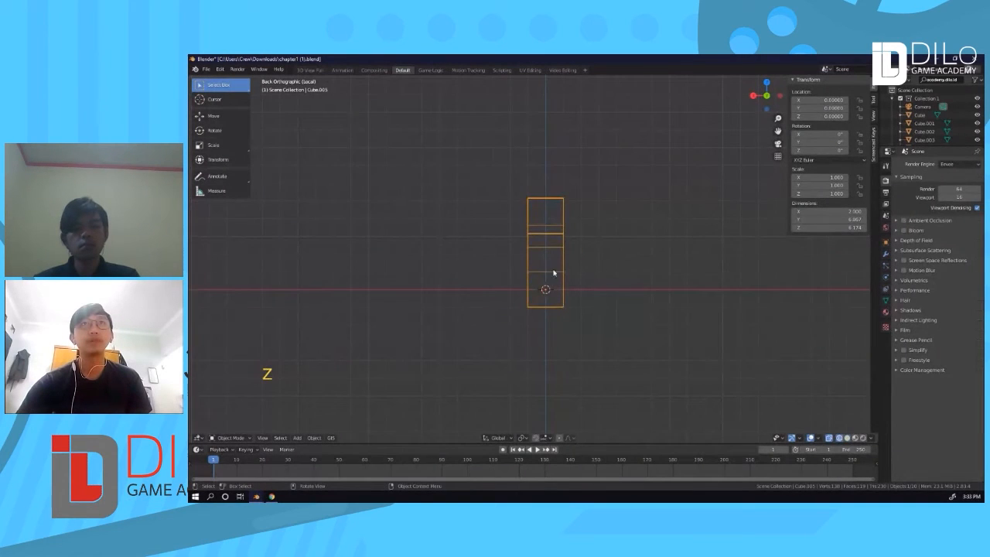
{"action": "scroll", "coordinate": [550, 234], "scroll_direction": "up", "scroll_amount": 6}
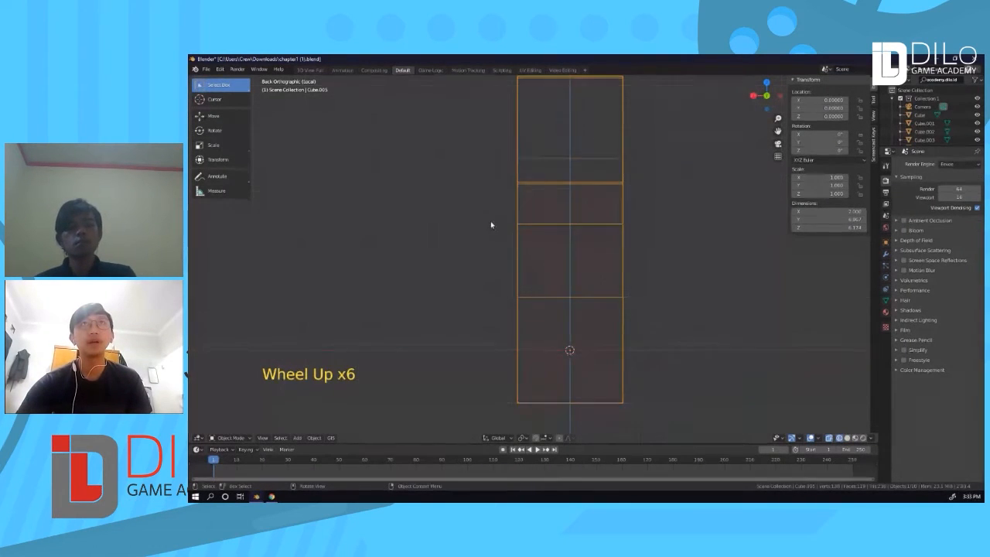
{"action": "scroll", "coordinate": [487, 224], "scroll_direction": "up", "scroll_amount": 1}
{"action": "scroll", "coordinate": [481, 229], "scroll_direction": "down", "scroll_amount": 3}
{"action": "middle_click_drag", "start_coordinate": [480, 229], "coordinate": [521, 188]}
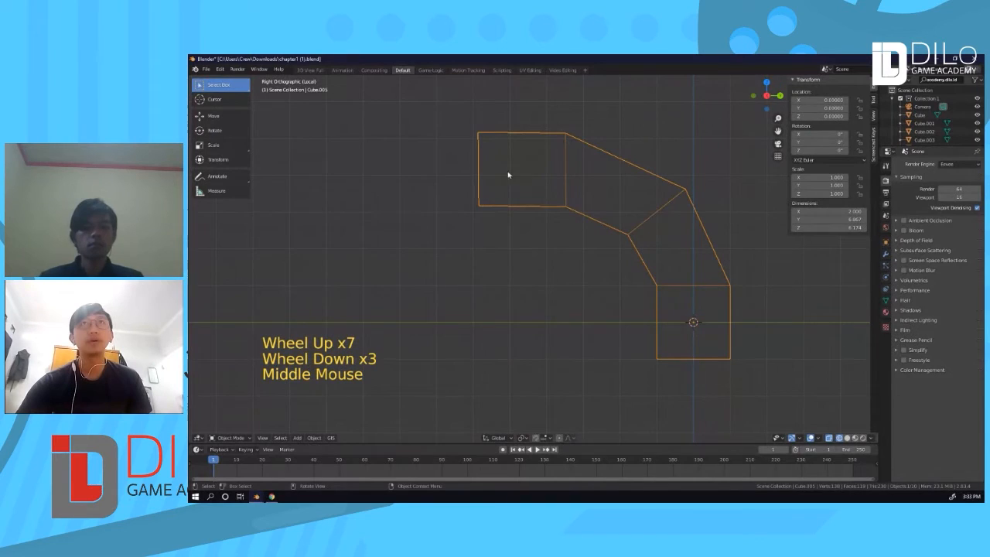
{"action": "middle_click_drag", "start_coordinate": [510, 142], "coordinate": [504, 193]}
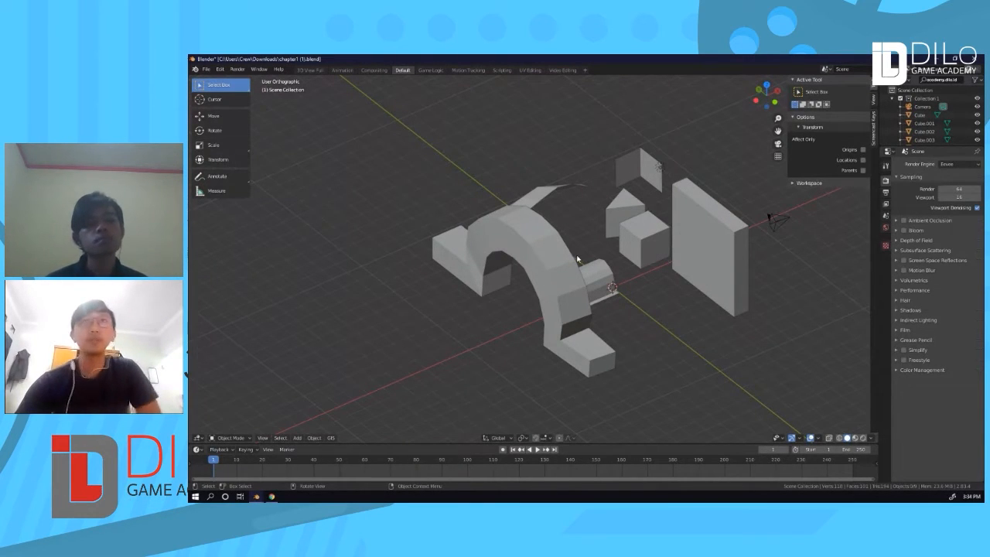
Select the tall flat slab near the camera, frame it, and view its broad face beside the arch.
{"action": "scroll", "coordinate": [577, 259], "scroll_direction": "down", "scroll_amount": 2}
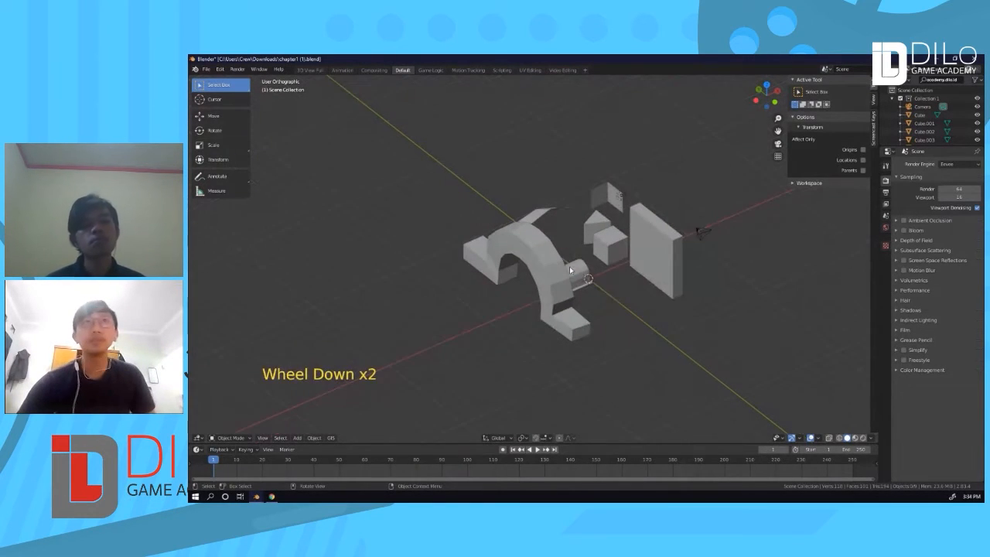
{"action": "left_click", "coordinate": [517, 245]}
{"action": "middle_click_drag", "start_coordinate": [420, 292], "coordinate": [601, 270], "text": "shift"}
{"action": "middle_click_drag", "start_coordinate": [648, 301], "coordinate": [532, 279], "text": "shift"}
{"action": "scroll", "coordinate": [586, 304], "scroll_direction": "down", "scroll_amount": 1}
{"action": "left_click", "coordinate": [719, 246]}
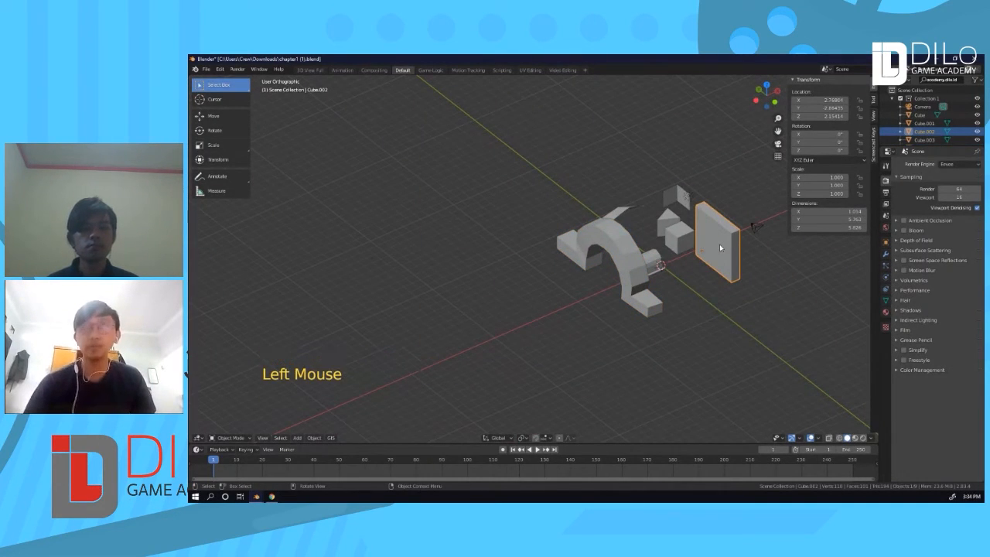
{"action": "key", "text": "KP_Decimal"}
{"action": "scroll", "coordinate": [719, 248], "scroll_direction": "down", "scroll_amount": 2}
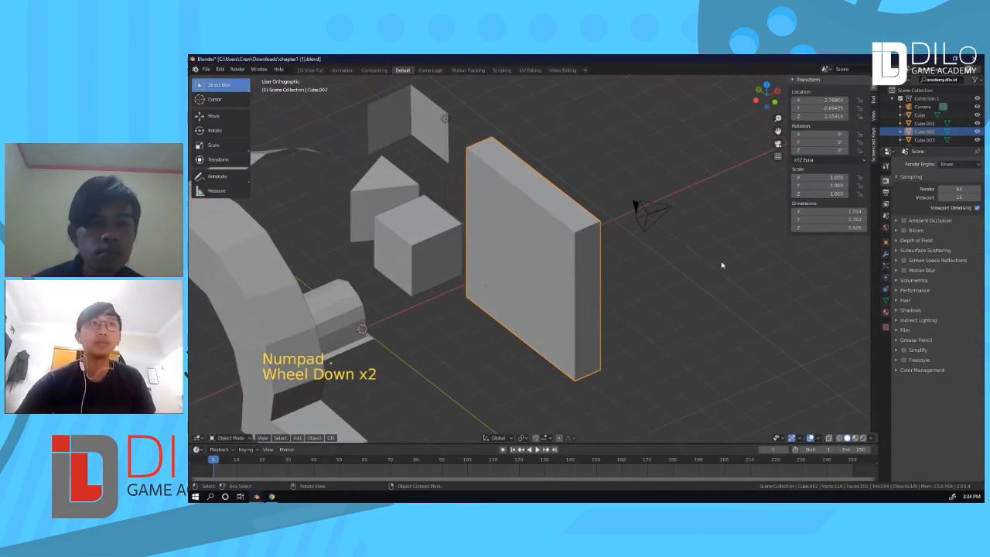
{"action": "middle_click_drag", "start_coordinate": [674, 308], "coordinate": [707, 281]}
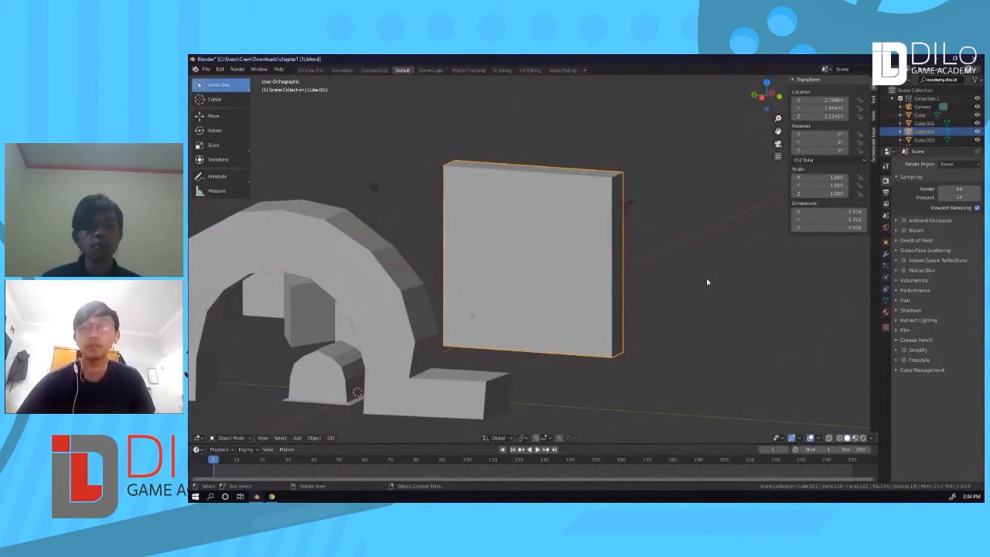
Isolate the slab in local view, examine its shape from several sides, and bring back the full scene.
{"action": "key", "text": "KP_Divide"}
{"action": "scroll", "coordinate": [706, 281], "scroll_direction": "down", "scroll_amount": 3}
{"action": "scroll", "coordinate": [702, 284], "scroll_direction": "up", "scroll_amount": 1}
{"action": "middle_click_drag", "start_coordinate": [702, 285], "coordinate": [627, 297]}
{"action": "scroll", "coordinate": [627, 295], "scroll_direction": "down", "scroll_amount": 1}
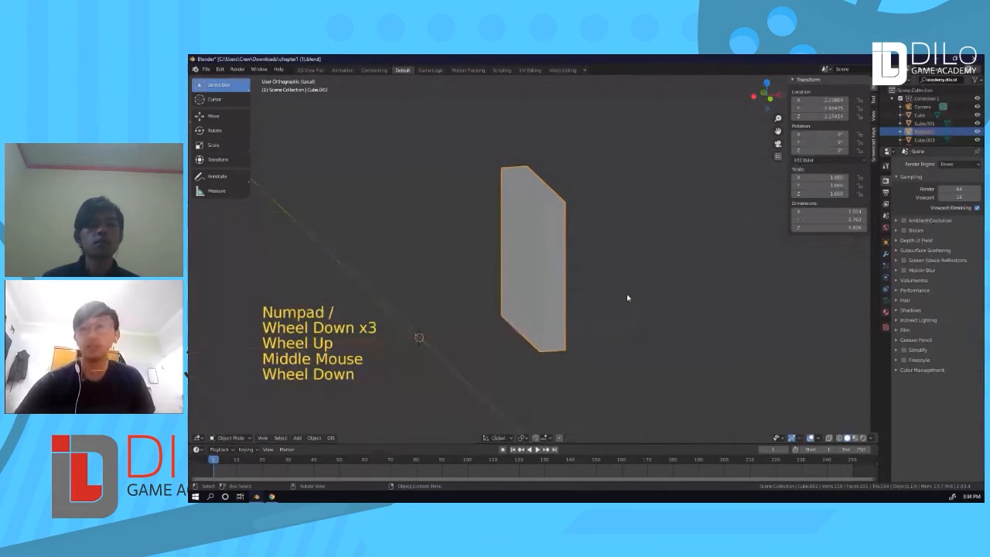
{"action": "key", "text": "KP_Divide"}
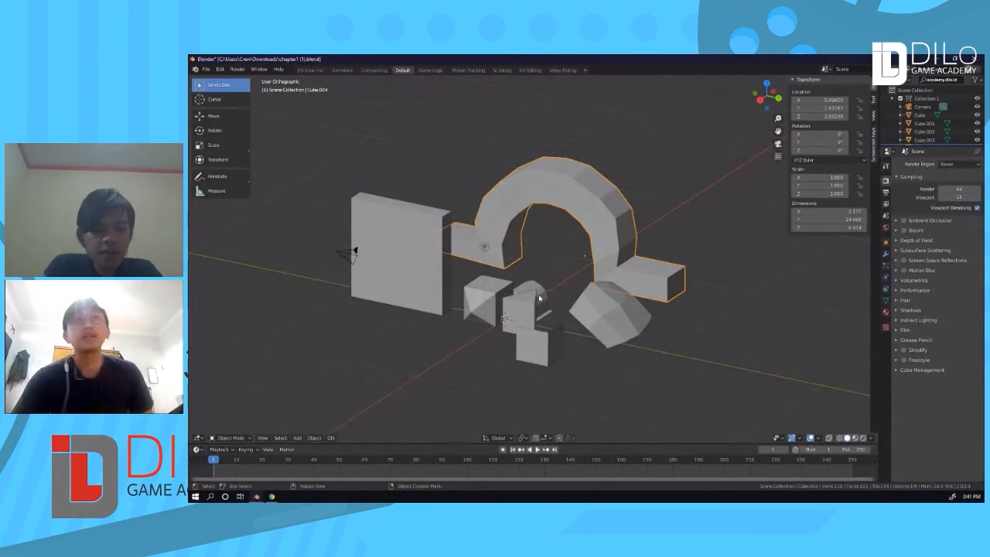
Select the faceted block and the small rounded object in turn to inspect them, and clear the selection.
{"action": "scroll", "coordinate": [541, 295], "scroll_direction": "up", "scroll_amount": 2}
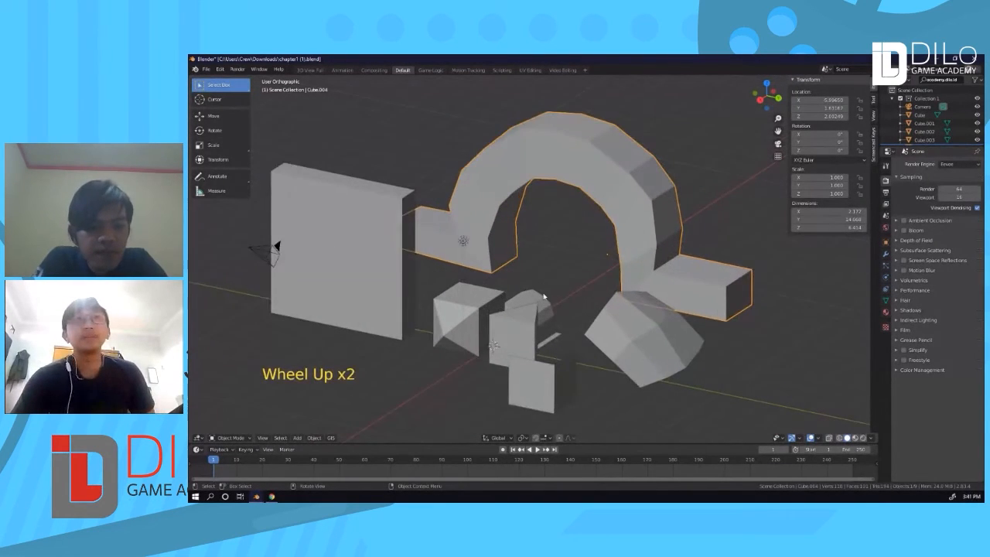
{"action": "scroll", "coordinate": [544, 296], "scroll_direction": "down", "scroll_amount": 1}
{"action": "middle_click_drag", "start_coordinate": [560, 276], "coordinate": [600, 281], "text": "shift"}
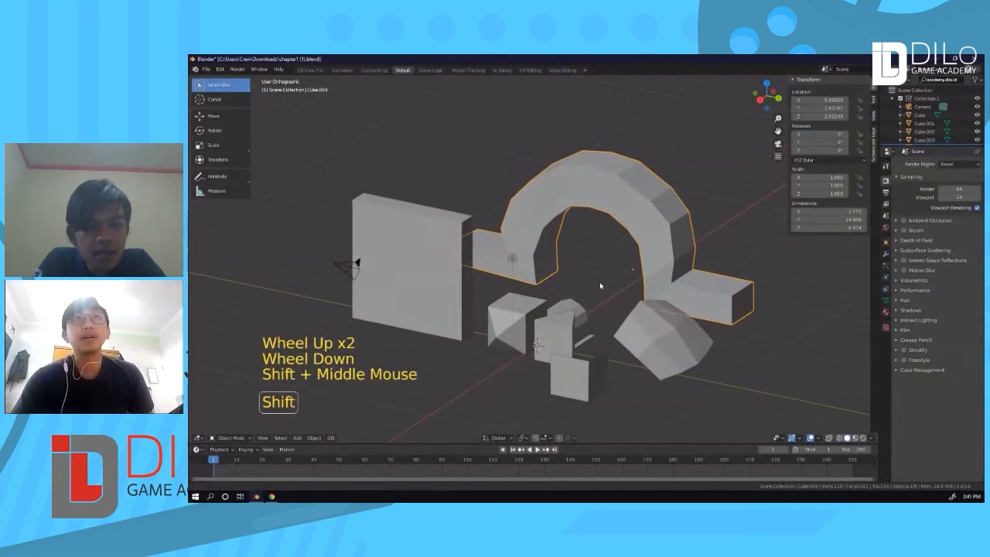
{"action": "scroll", "coordinate": [599, 281], "scroll_direction": "down", "scroll_amount": 1, "text": "shift"}
{"action": "left_click", "coordinate": [628, 329]}
{"action": "left_click", "coordinate": [578, 314]}
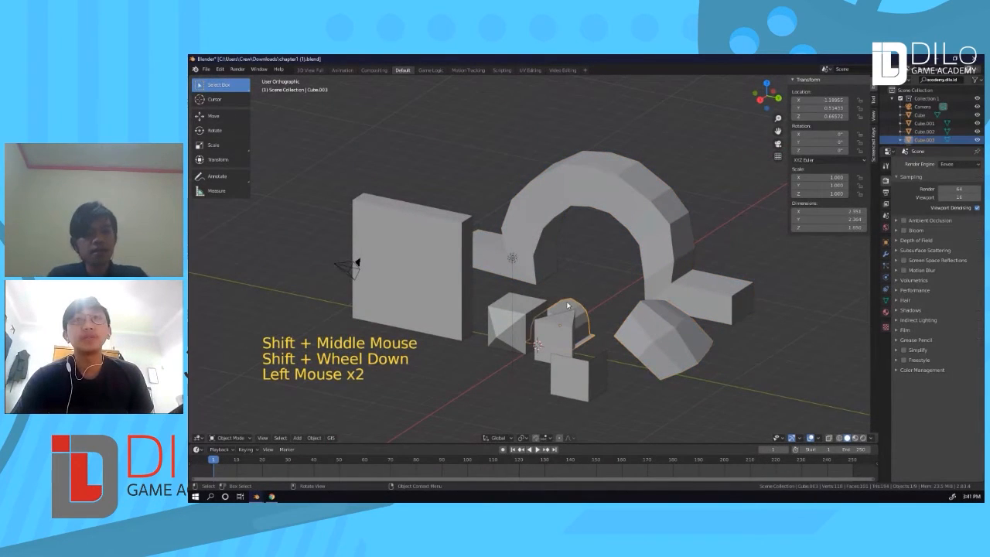
{"action": "left_click", "coordinate": [587, 273]}
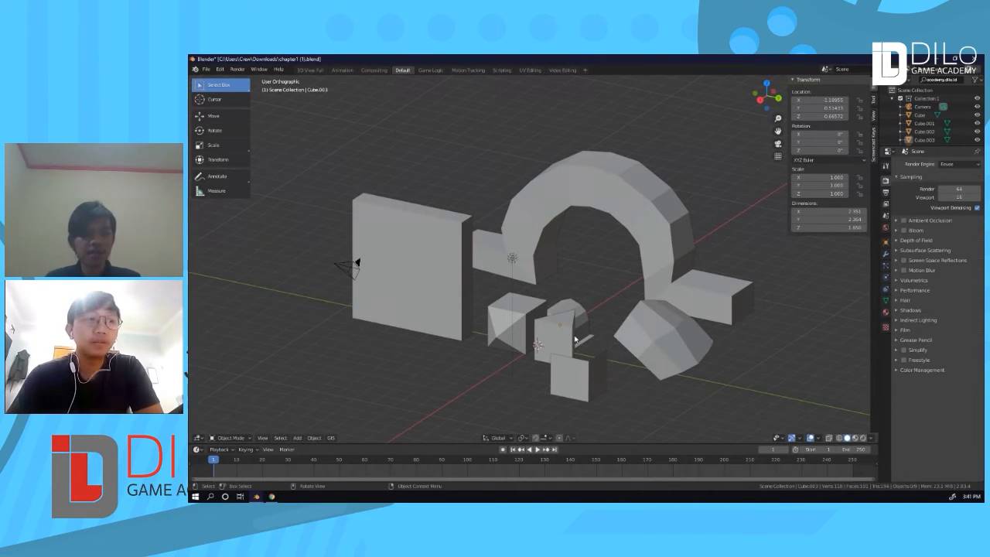
Hide Collection 1 from the viewport and add a new cube at the world origin.
{"action": "scroll", "coordinate": [576, 294], "scroll_direction": "down", "scroll_amount": 2}
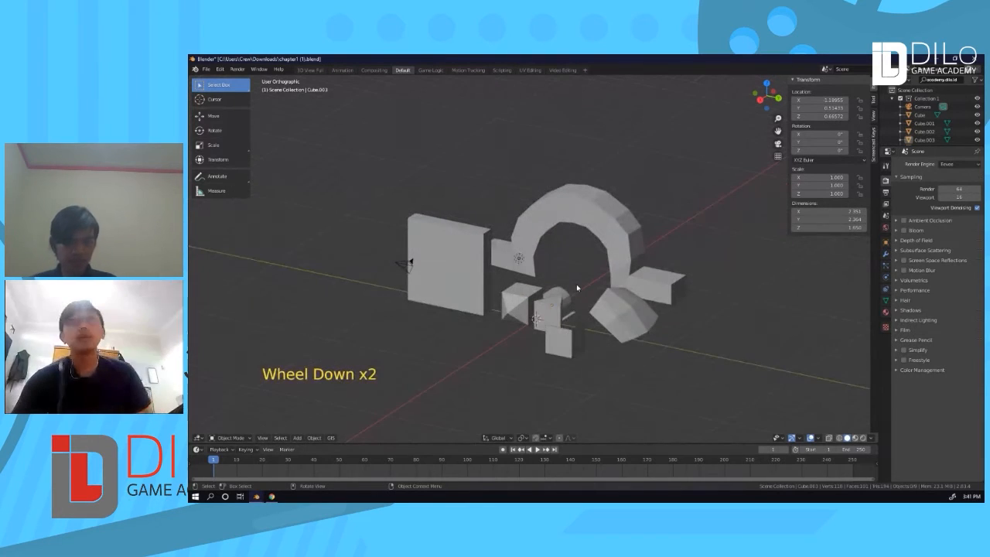
{"action": "scroll", "coordinate": [576, 284], "scroll_direction": "up", "scroll_amount": 1}
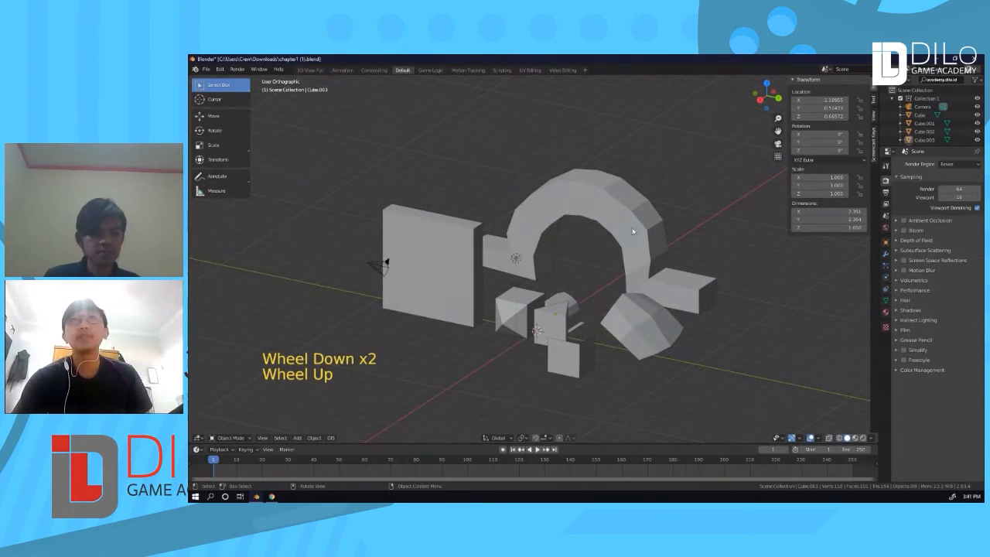
{"action": "left_click", "coordinate": [977, 98]}
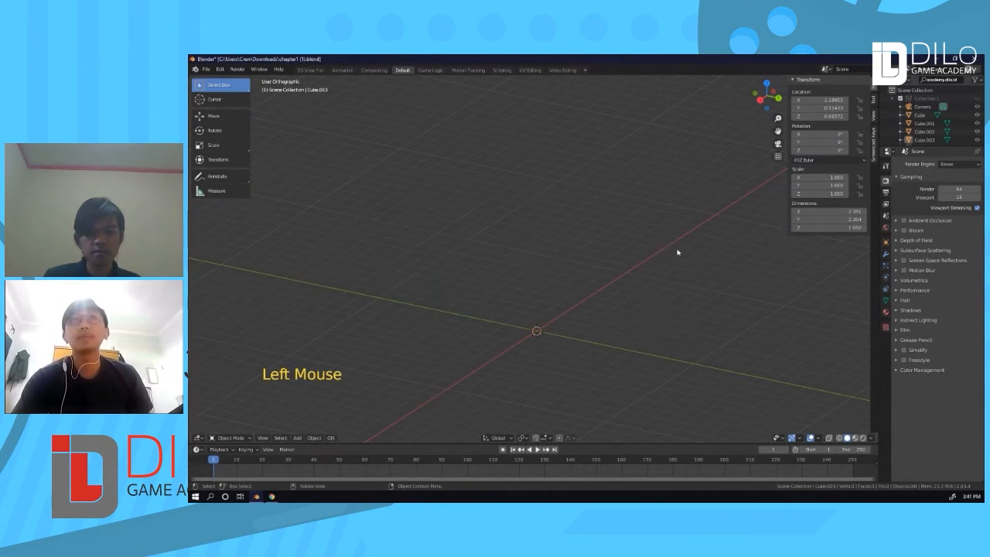
{"action": "key", "text": "shift+a"}
{"action": "mouse_move", "coordinate": [554, 323]}
{"action": "left_click", "coordinate": [587, 327]}
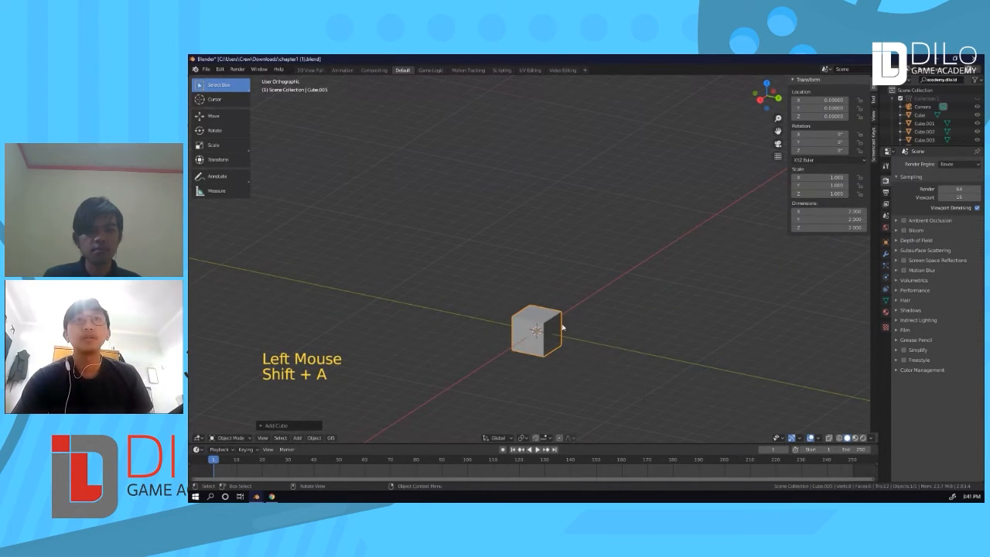
{"action": "scroll", "coordinate": [563, 328], "scroll_direction": "up", "scroll_amount": 4}
{"action": "middle_click_drag", "start_coordinate": [568, 347], "coordinate": [594, 272], "text": "shift"}
{"action": "scroll", "coordinate": [618, 309], "scroll_direction": "down", "scroll_amount": 1, "text": "shift"}
{"action": "scroll", "coordinate": [624, 317], "scroll_direction": "up", "scroll_amount": 1}
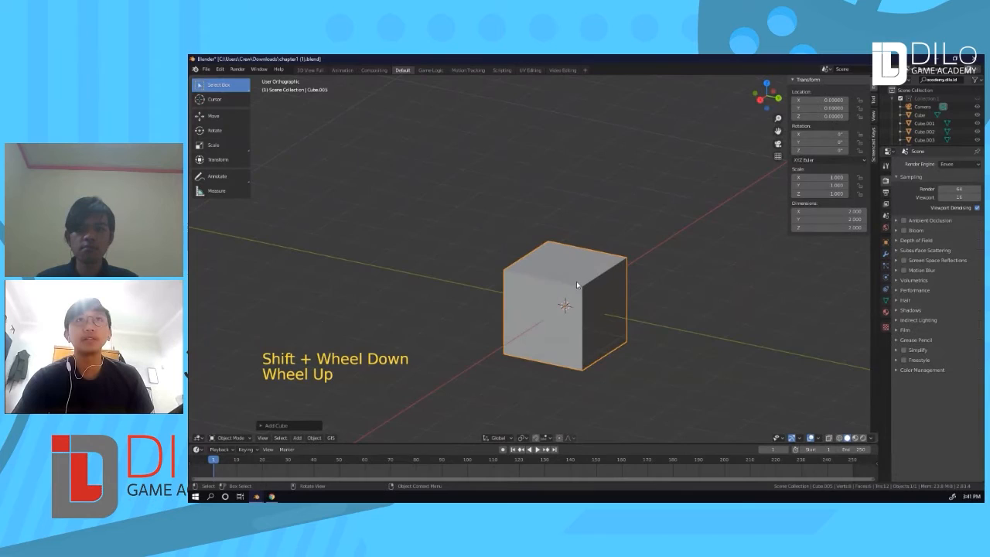
Zoom far out and back in around the cube to examine how orthographic view navigation behaves.
{"action": "scroll", "coordinate": [577, 282], "scroll_direction": "down", "scroll_amount": 20}
{"action": "scroll", "coordinate": [556, 266], "scroll_direction": "up", "scroll_amount": 5}
{"action": "scroll", "coordinate": [554, 262], "scroll_direction": "down", "scroll_amount": 5}
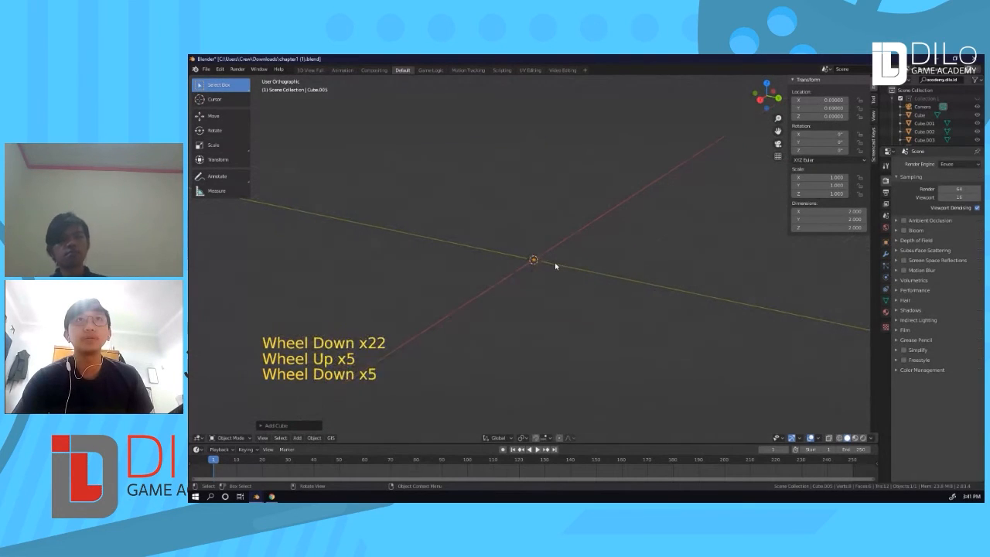
{"action": "scroll", "coordinate": [555, 262], "scroll_direction": "up", "scroll_amount": 5}
{"action": "scroll", "coordinate": [670, 248], "scroll_direction": "up", "scroll_amount": 1, "text": "shift"}
{"action": "middle_click_drag", "start_coordinate": [670, 247], "coordinate": [557, 326], "text": "shift"}
{"action": "scroll", "coordinate": [445, 265], "scroll_direction": "up", "scroll_amount": 2}
{"action": "scroll", "coordinate": [445, 266], "scroll_direction": "up", "scroll_amount": 2}
{"action": "scroll", "coordinate": [530, 338], "scroll_direction": "up", "scroll_amount": 1}
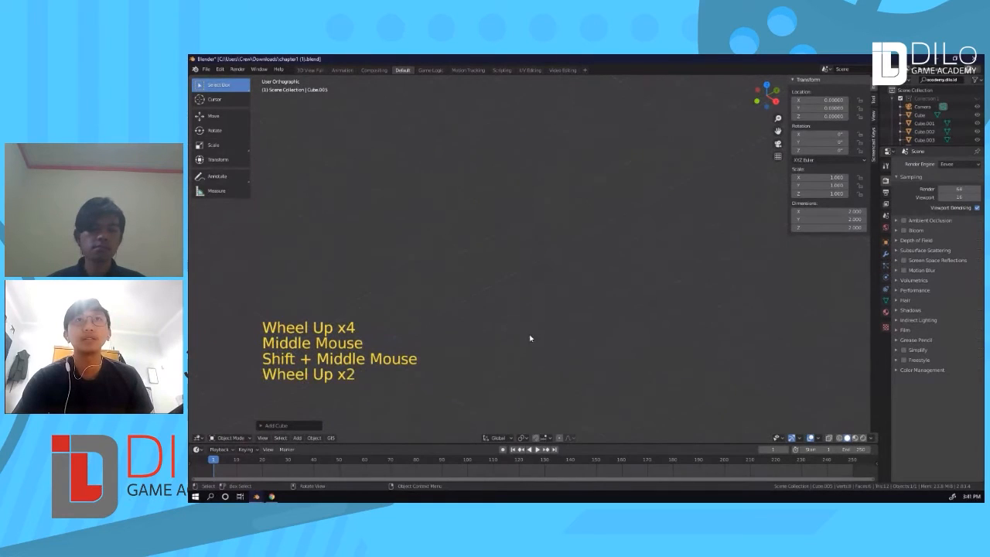
{"action": "middle_click_drag", "start_coordinate": [477, 316], "coordinate": [561, 271]}
{"action": "scroll", "coordinate": [562, 307], "scroll_direction": "up", "scroll_amount": 6}
{"action": "scroll", "coordinate": [562, 271], "scroll_direction": "up", "scroll_amount": 1}
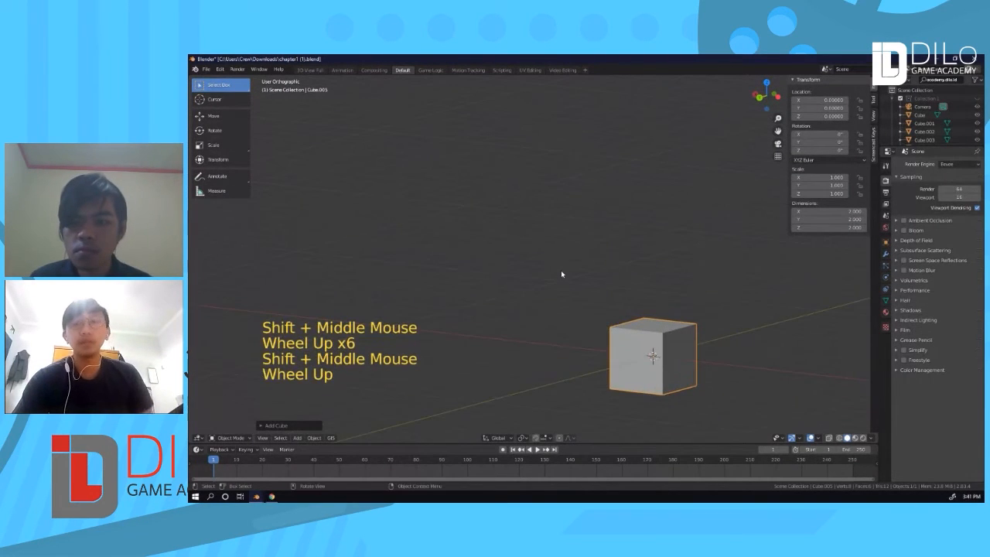
Switch to perspective view, compare how zooming towards the cube behaves there, and return to orthographic view.
{"action": "key", "text": "KP_5"}
{"action": "scroll", "coordinate": [580, 280], "scroll_direction": "up", "scroll_amount": 12}
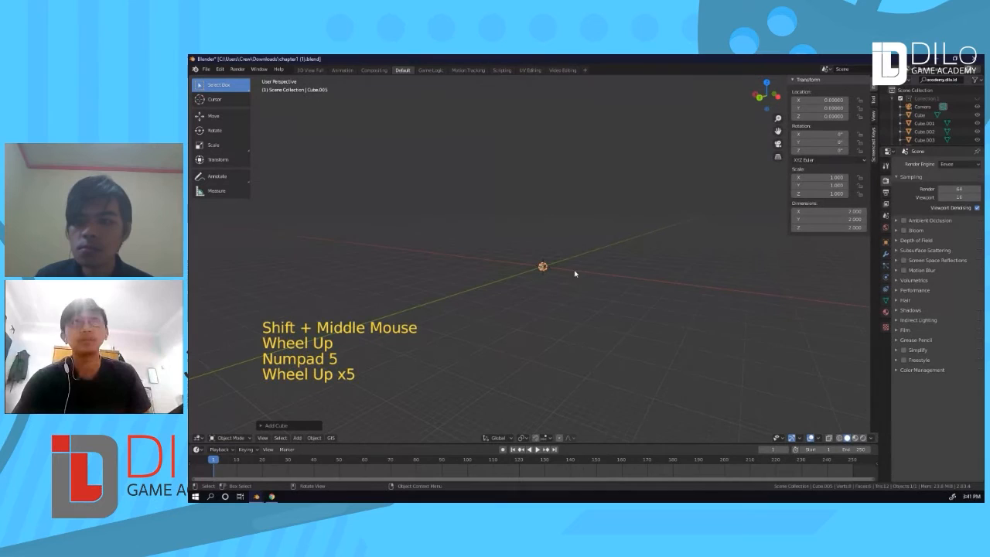
{"action": "scroll", "coordinate": [570, 276], "scroll_direction": "up", "scroll_amount": 13}
{"action": "middle_click_drag", "start_coordinate": [570, 276], "coordinate": [542, 263]}
{"action": "scroll", "coordinate": [529, 243], "scroll_direction": "up", "scroll_amount": 6}
{"action": "scroll", "coordinate": [528, 234], "scroll_direction": "up", "scroll_amount": 3}
{"action": "scroll", "coordinate": [527, 232], "scroll_direction": "down", "scroll_amount": 11}
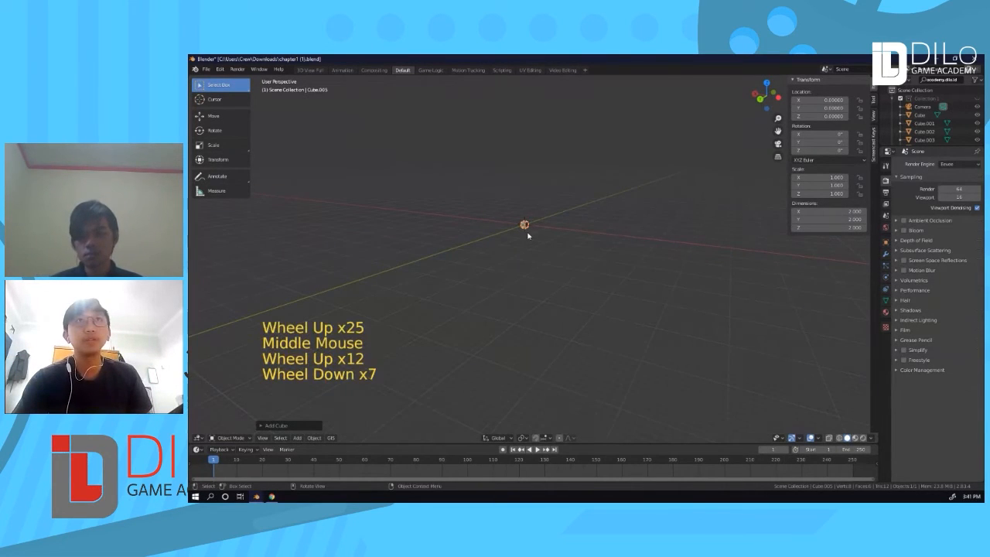
{"action": "key", "text": "KP_5"}
{"action": "scroll", "coordinate": [532, 241], "scroll_direction": "down", "scroll_amount": 11}
{"action": "middle_click_drag", "start_coordinate": [511, 249], "coordinate": [514, 226]}
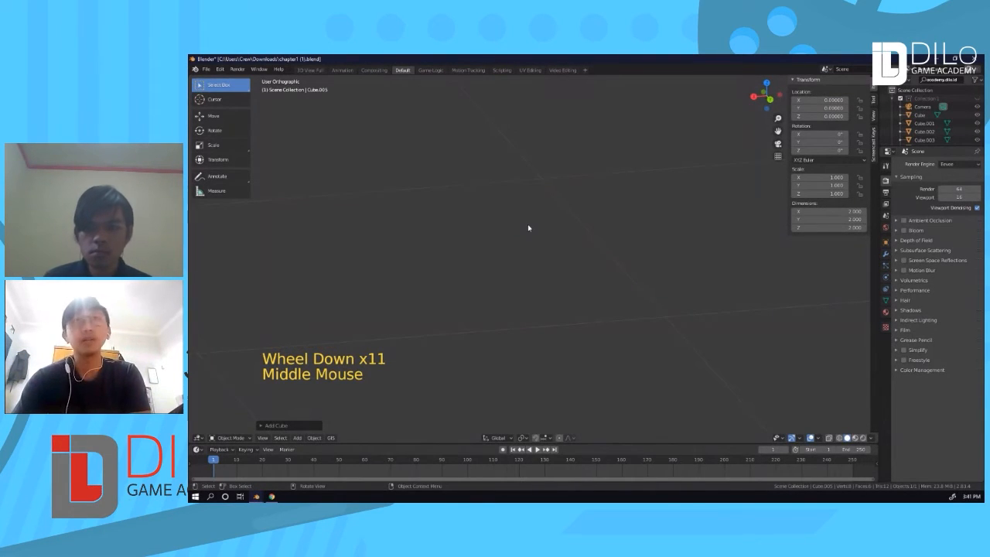
Frame the selected cube in the viewport and view it from another angle.
{"action": "key", "text": "KP_Decimal"}
{"action": "scroll", "coordinate": [528, 227], "scroll_direction": "down", "scroll_amount": 4}
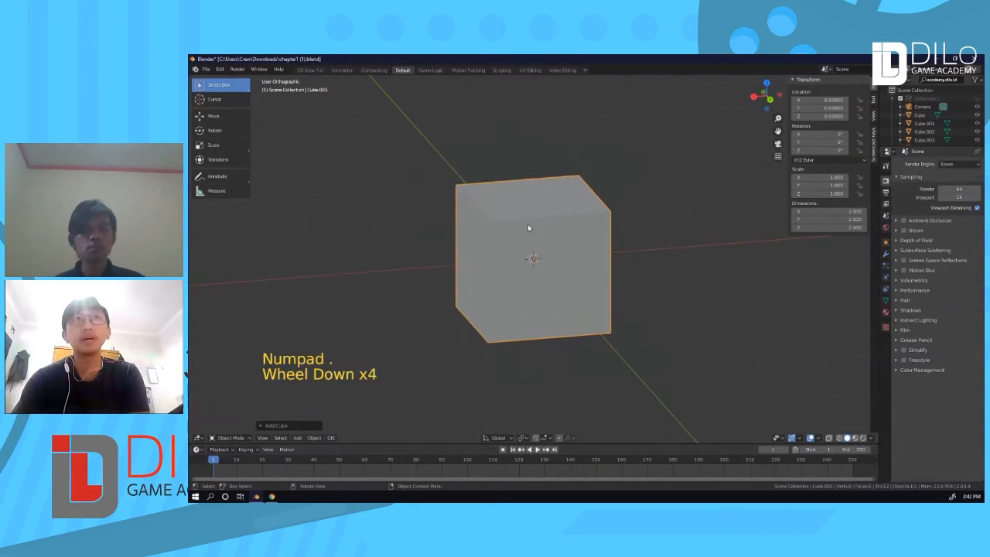
{"action": "scroll", "coordinate": [528, 223], "scroll_direction": "down", "scroll_amount": 2}
{"action": "key", "text": "KP_Decimal"}
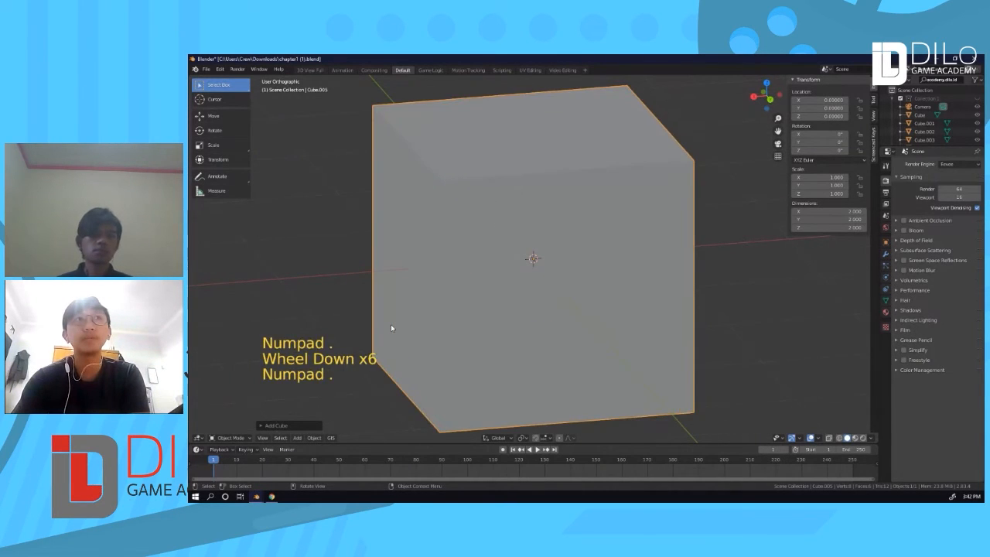
{"action": "scroll", "coordinate": [444, 294], "scroll_direction": "down", "scroll_amount": 7}
{"action": "middle_click_drag", "start_coordinate": [450, 274], "coordinate": [497, 275]}
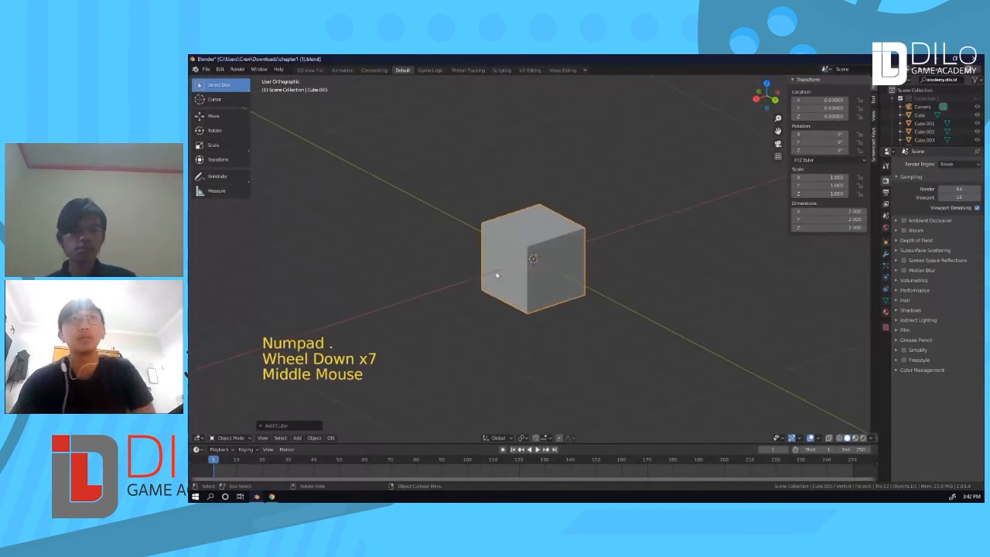
{"action": "scroll", "coordinate": [623, 246], "scroll_direction": "down", "scroll_amount": 3}
{"action": "middle_click_drag", "start_coordinate": [619, 249], "coordinate": [580, 261]}
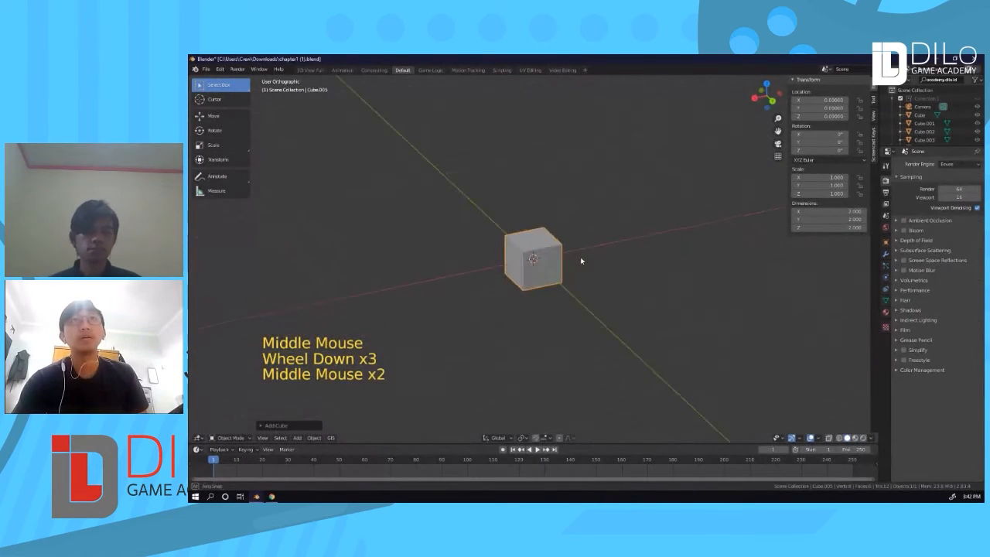
Duplicate the cube three times, placing the copies at separate spots around the original.
{"action": "scroll", "coordinate": [579, 260], "scroll_direction": "down", "scroll_amount": 1}
{"action": "key", "text": "shift+d"}
{"action": "left_click", "coordinate": [680, 248]}
{"action": "key", "text": "shift+d"}
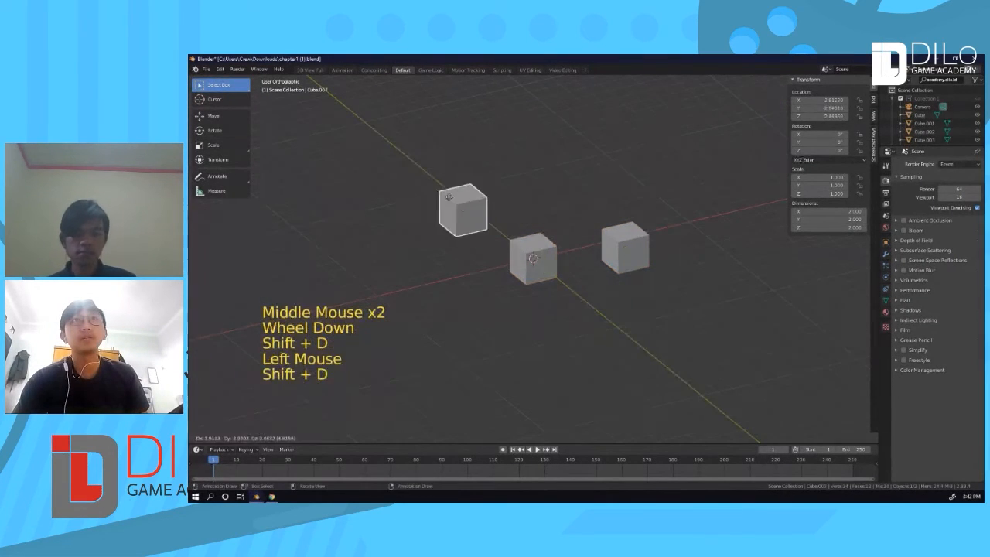
{"action": "left_click", "coordinate": [519, 245]}
{"action": "key", "text": "shift+d"}
{"action": "left_click", "coordinate": [532, 153]}
Duplicate a cube once more and scale the copy up to about 3.3.
{"action": "left_click", "coordinate": [550, 255]}
{"action": "key", "text": "shift+d"}
{"action": "key", "text": "s"}
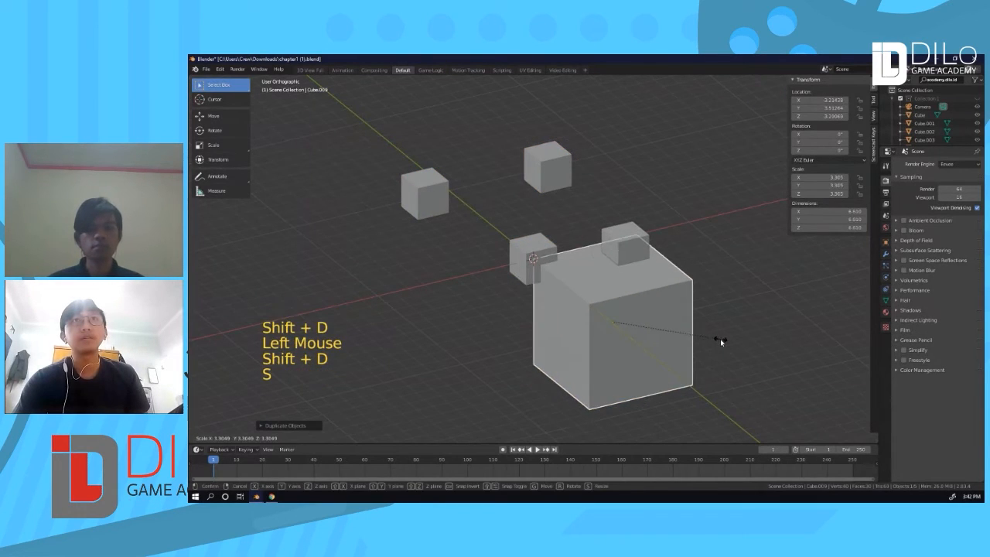
{"action": "left_click", "coordinate": [619, 301]}
{"action": "left_click", "coordinate": [591, 297]}
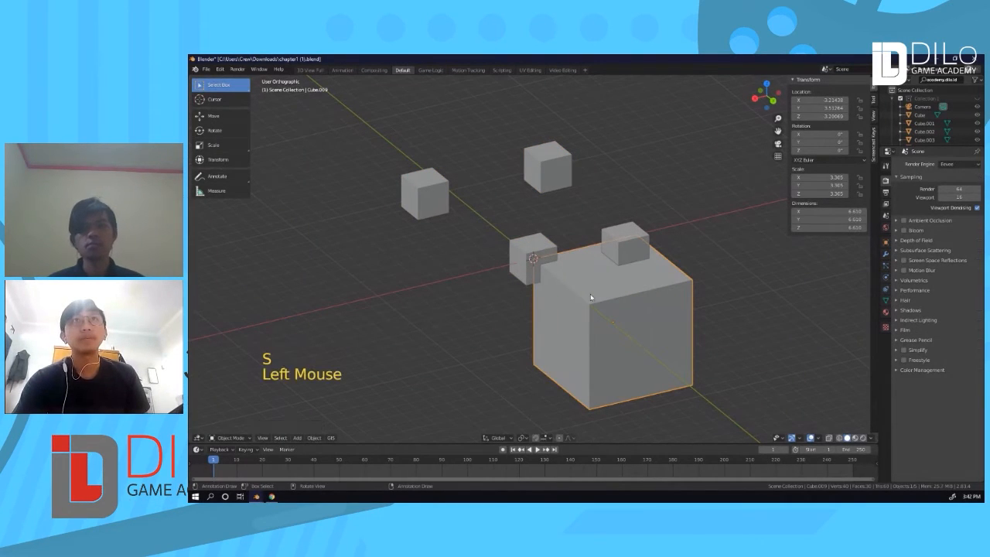
Duplicate the large cube, scale the copy down to about 0.77, move it just below the highest cube, and clear the selection.
{"action": "key", "text": "shift+d"}
{"action": "key", "text": "s"}
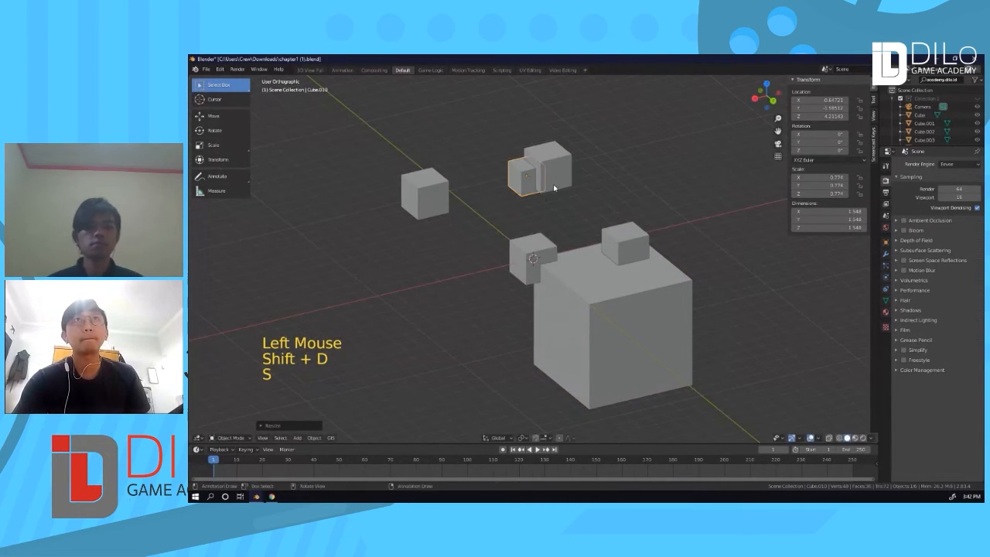
{"action": "key", "text": "g"}
{"action": "key", "text": "a"}
{"action": "key", "text": "a"}
{"action": "key", "text": "a"}
{"action": "scroll", "coordinate": [563, 208], "scroll_direction": "down", "scroll_amount": 4}
{"action": "middle_click_drag", "start_coordinate": [563, 207], "coordinate": [552, 259]}
{"action": "scroll", "coordinate": [549, 255], "scroll_direction": "up", "scroll_amount": 2}
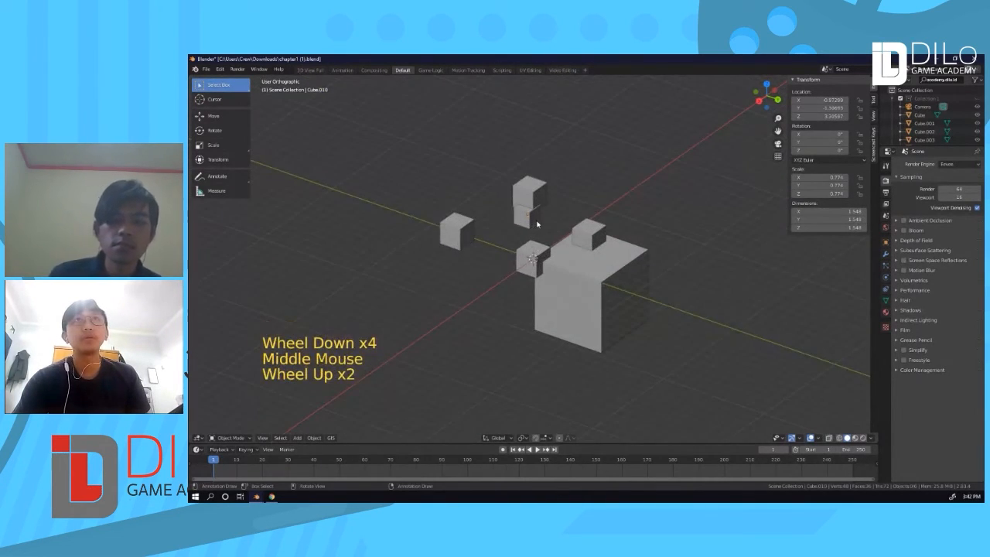
Frame the small cube below the highest one, view it among its neighbours, and select the cube at the origin.
{"action": "left_click", "coordinate": [538, 224]}
{"action": "key", "text": "KP_Decimal"}
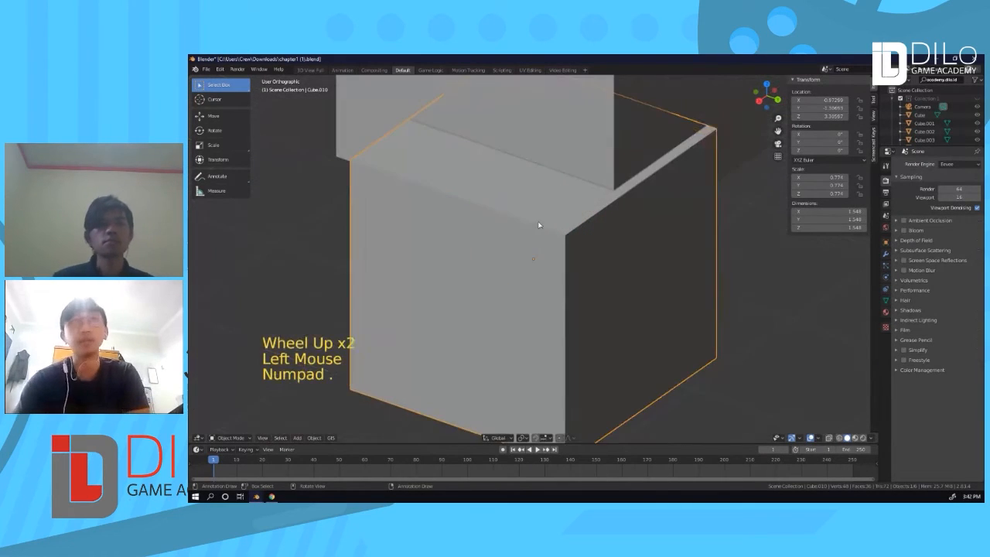
{"action": "scroll", "coordinate": [539, 225], "scroll_direction": "down", "scroll_amount": 6}
{"action": "middle_click_drag", "start_coordinate": [513, 276], "coordinate": [640, 246]}
{"action": "scroll", "coordinate": [622, 248], "scroll_direction": "down", "scroll_amount": 1}
{"action": "scroll", "coordinate": [623, 247], "scroll_direction": "up", "scroll_amount": 1}
{"action": "scroll", "coordinate": [619, 247], "scroll_direction": "down", "scroll_amount": 4}
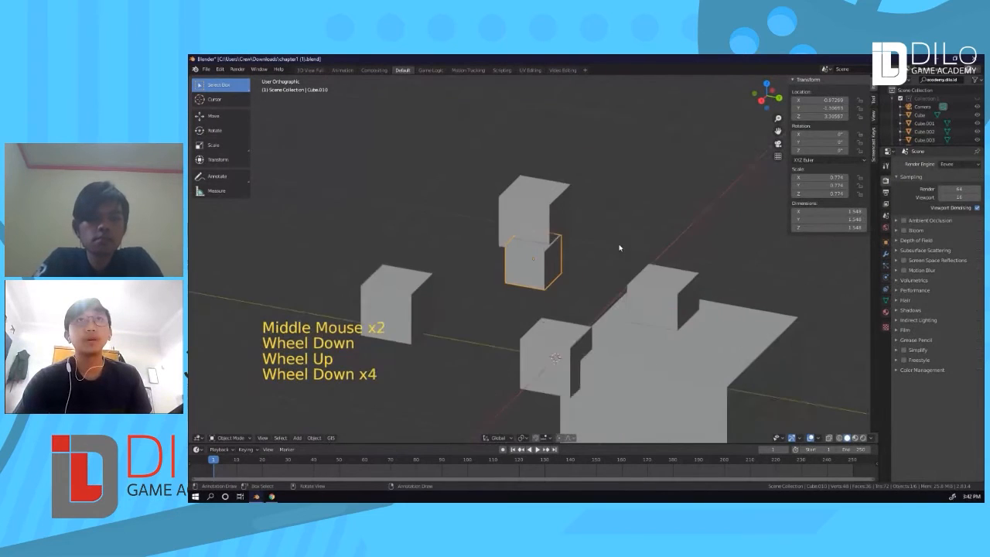
{"action": "scroll", "coordinate": [620, 247], "scroll_direction": "down", "scroll_amount": 3}
{"action": "middle_click_drag", "start_coordinate": [567, 290], "coordinate": [503, 263], "text": "shift"}
{"action": "scroll", "coordinate": [503, 263], "scroll_direction": "up", "scroll_amount": 1}
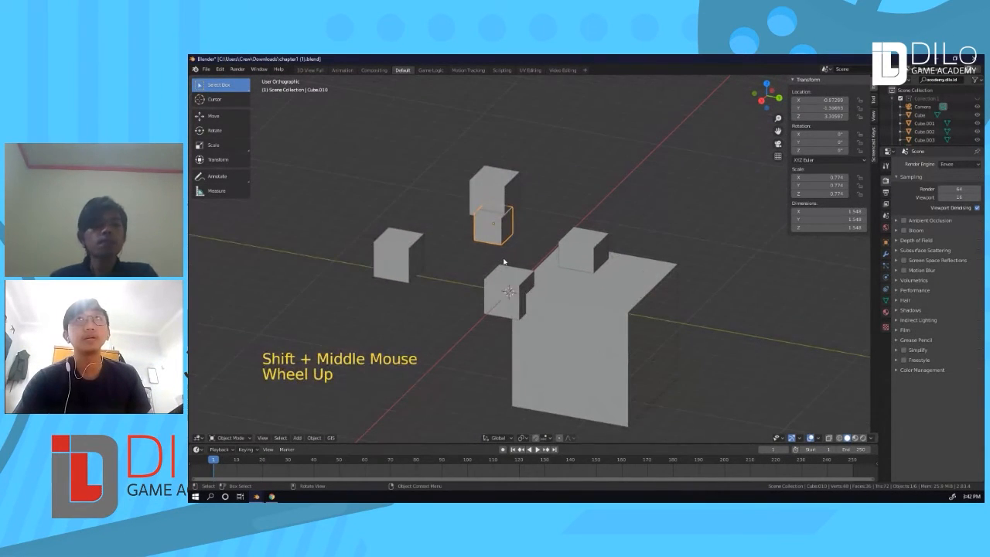
{"action": "left_click", "coordinate": [503, 276]}
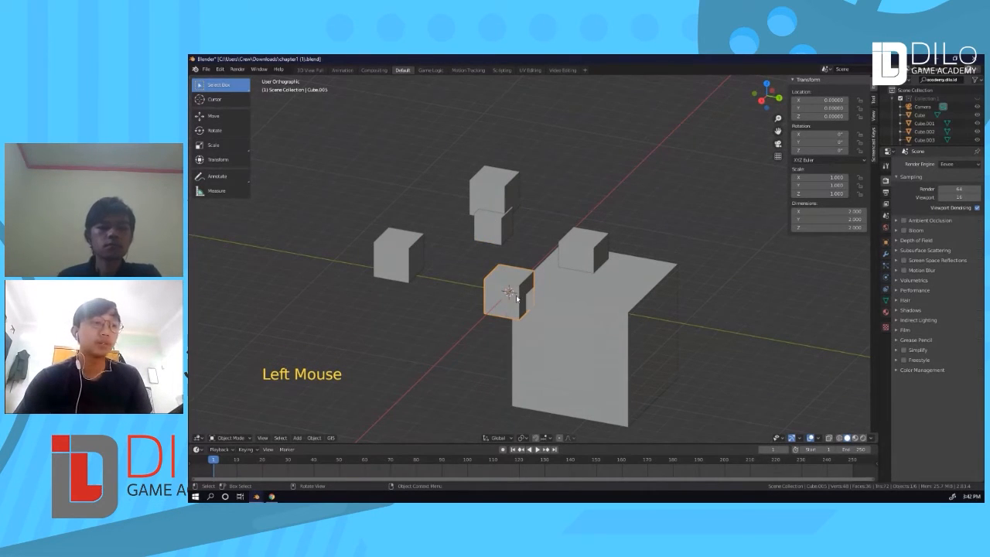
{"action": "scroll", "coordinate": [567, 303], "scroll_direction": "down", "scroll_amount": 3}
{"action": "scroll", "coordinate": [568, 283], "scroll_direction": "up", "scroll_amount": 3}
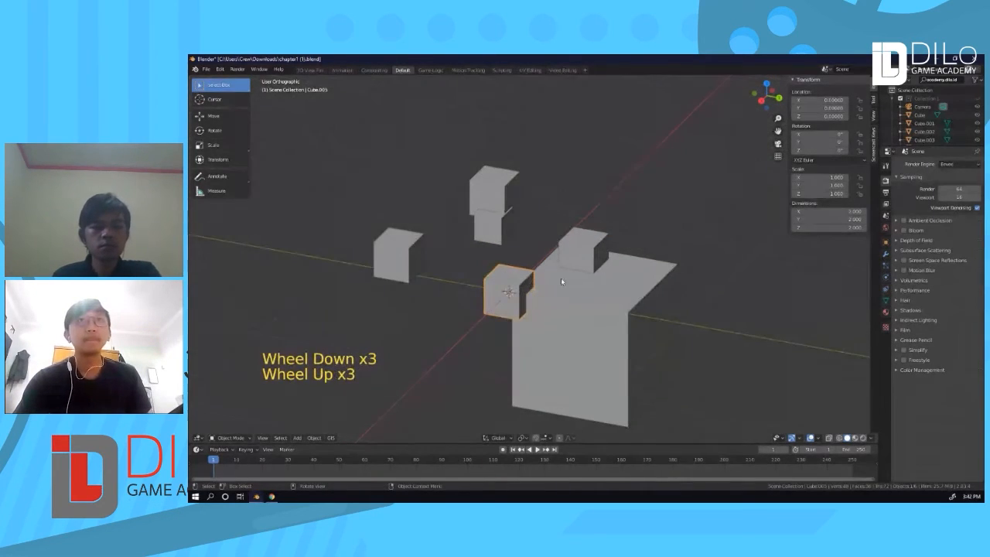
Delete all the visible cubes and add a fresh cube at the world origin.
{"action": "left_click", "coordinate": [494, 238]}
{"action": "left_click", "coordinate": [495, 189]}
{"action": "left_click", "coordinate": [397, 255], "text": "shift"}
{"action": "key", "text": "a"}
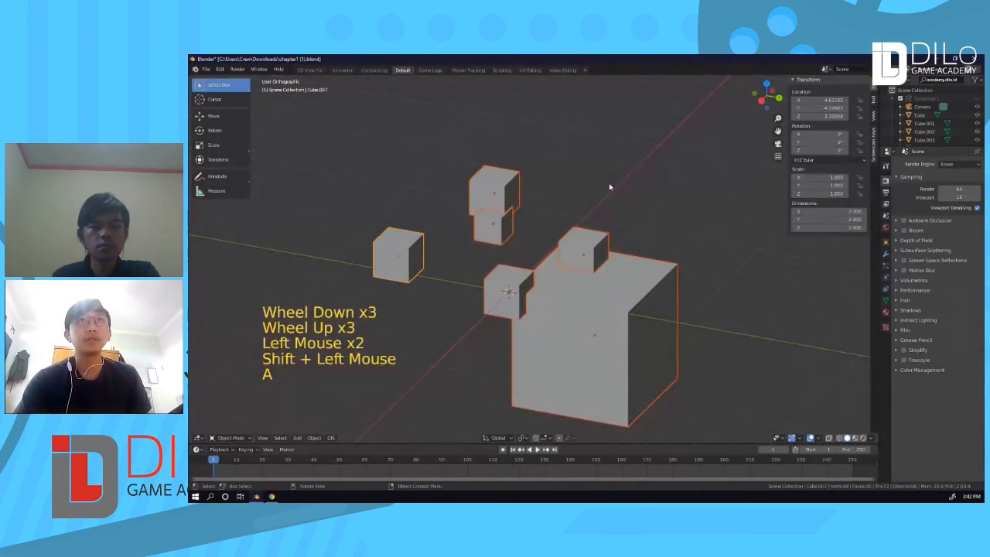
{"action": "key", "text": "x"}
{"action": "key", "text": "shift+a"}
{"action": "mouse_move", "coordinate": [495, 216]}
{"action": "left_click", "coordinate": [566, 228]}
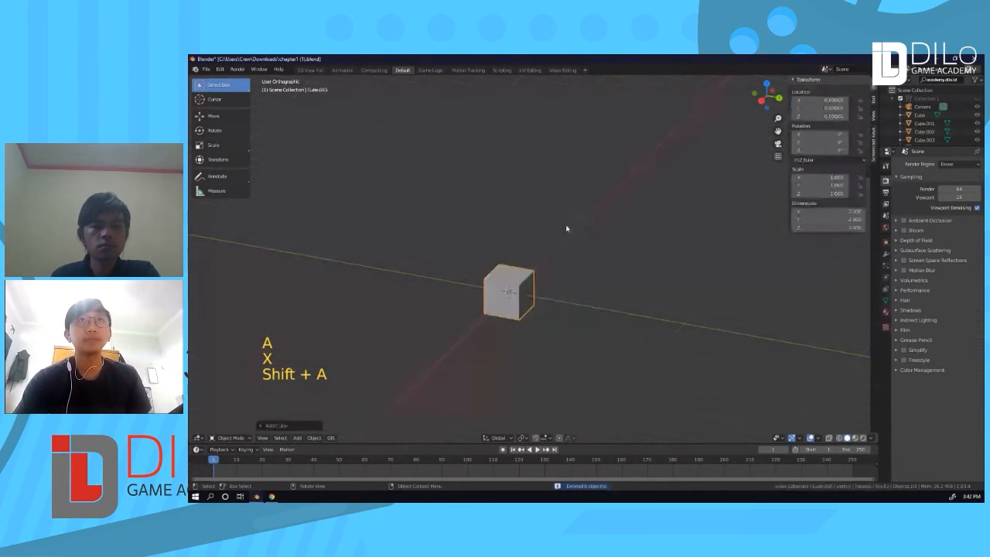
{"action": "scroll", "coordinate": [530, 320], "scroll_direction": "up", "scroll_amount": 3}
{"action": "scroll", "coordinate": [525, 335], "scroll_direction": "up", "scroll_amount": 1}
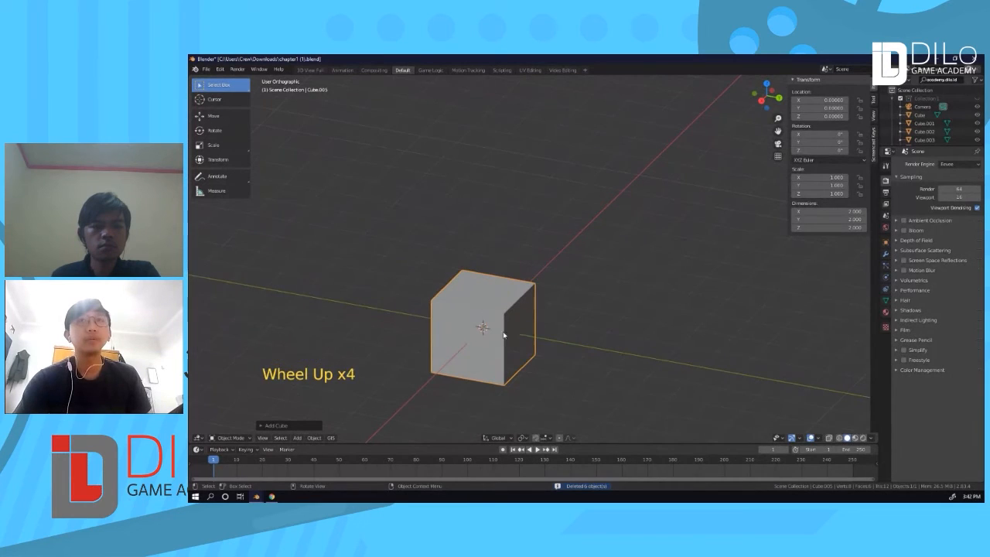
{"action": "scroll", "coordinate": [514, 317], "scroll_direction": "up", "scroll_amount": 1, "text": "shift"}
{"action": "middle_click_drag", "start_coordinate": [515, 317], "coordinate": [570, 290], "text": "shift"}
{"action": "scroll", "coordinate": [589, 285], "scroll_direction": "down", "scroll_amount": 1, "text": "shift"}
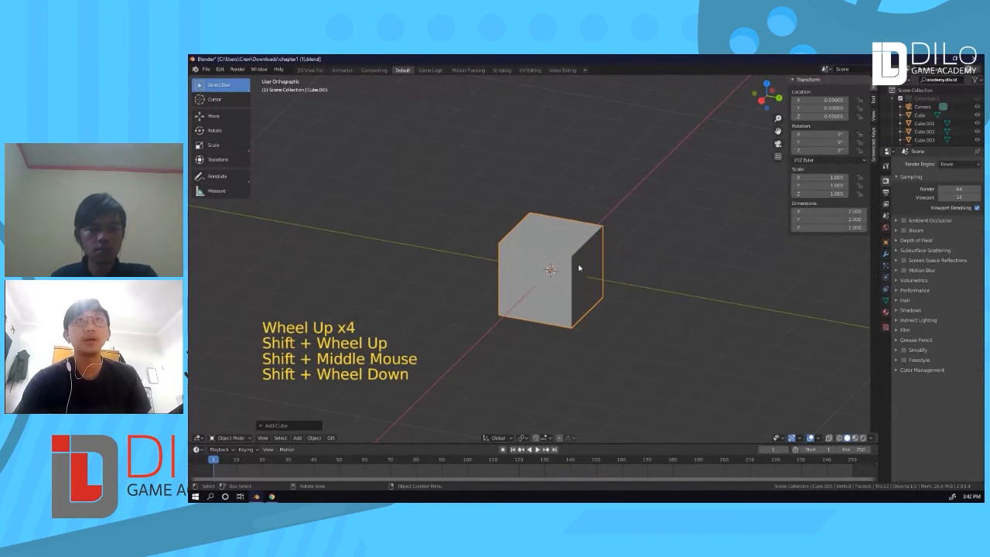
Extrude the cube's top face straight up in Edit Mode to a height of about Z 4.24.
{"action": "scroll", "coordinate": [592, 271], "scroll_direction": "up", "scroll_amount": 1}
{"action": "middle_click_drag", "start_coordinate": [609, 270], "coordinate": [632, 298]}
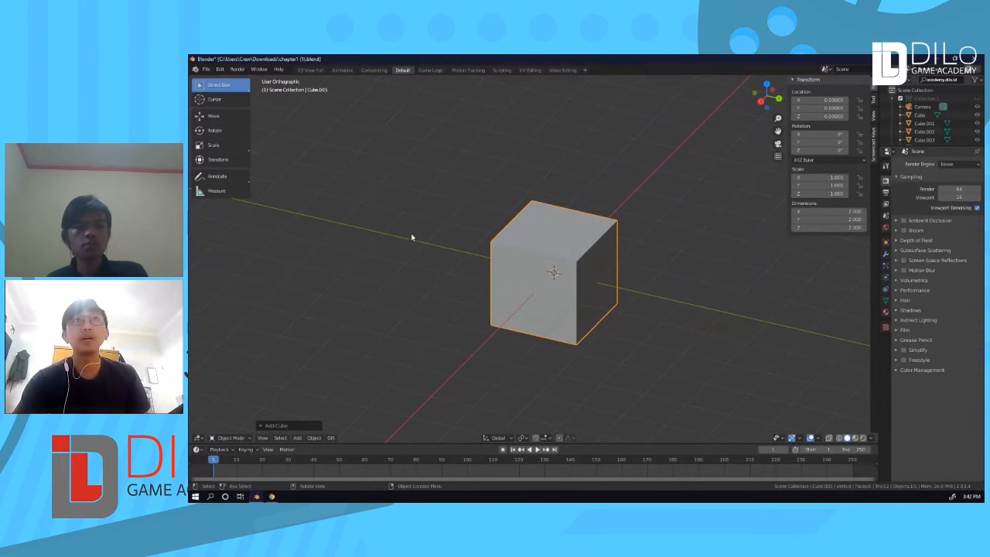
{"action": "mouse_move", "coordinate": [575, 264]}
{"action": "middle_mouse_down"}
{"action": "mouse_move", "coordinate": [559, 265]}
{"action": "mouse_move", "coordinate": [580, 265]}
{"action": "middle_mouse_up"}
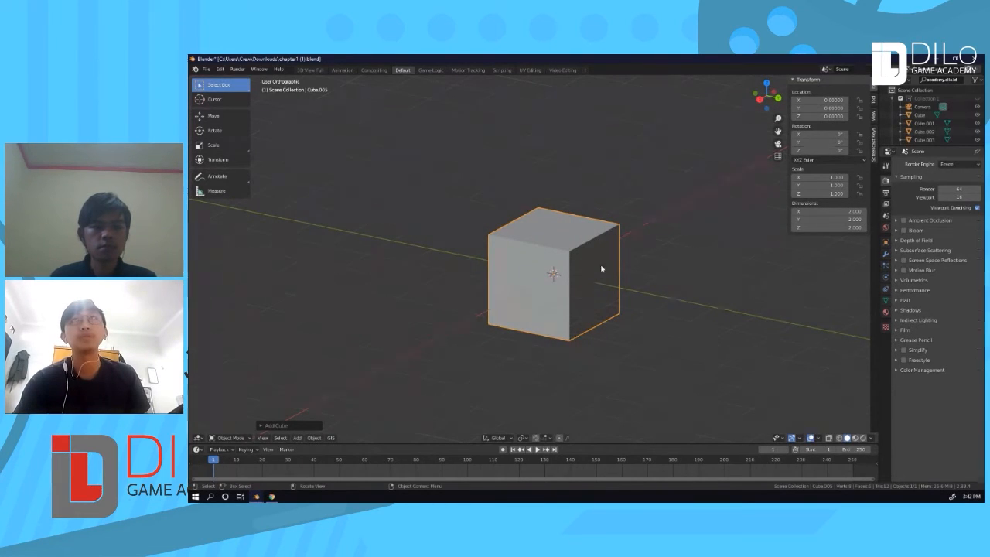
{"action": "left_click", "coordinate": [589, 256]}
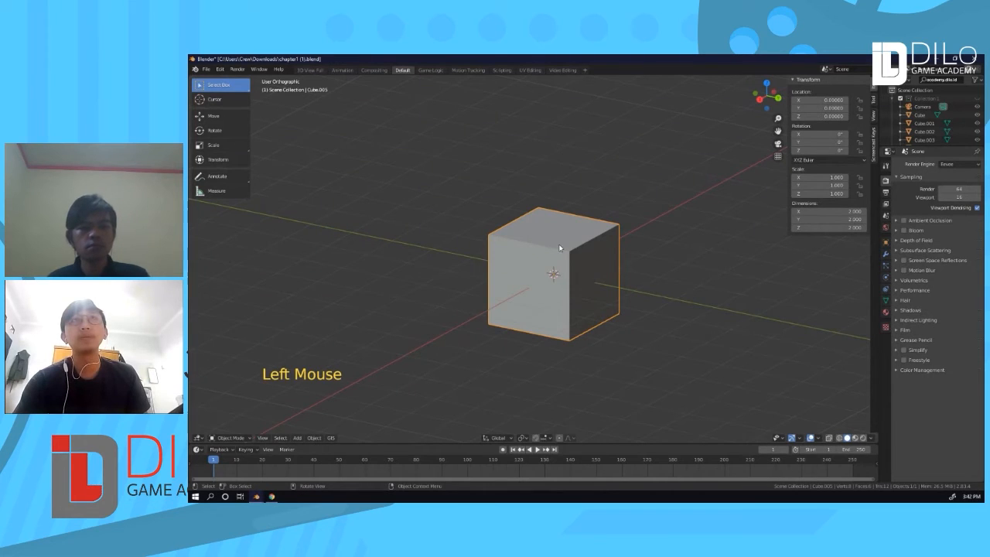
{"action": "key", "text": "Tab"}
{"action": "key", "text": "a"}
{"action": "left_click", "coordinate": [565, 241]}
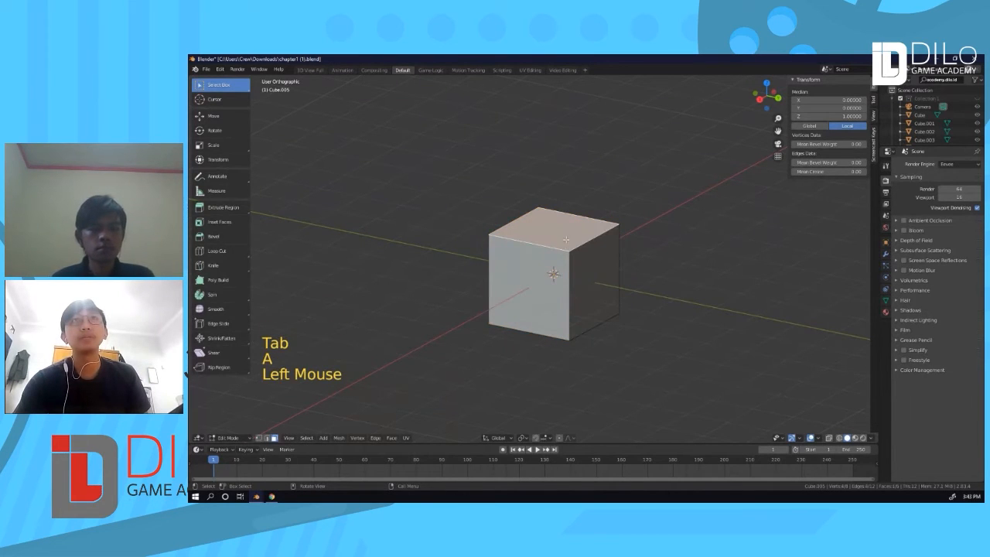
{"action": "middle_click_drag", "start_coordinate": [556, 241], "coordinate": [636, 301], "text": "shift"}
{"action": "key", "text": "e"}
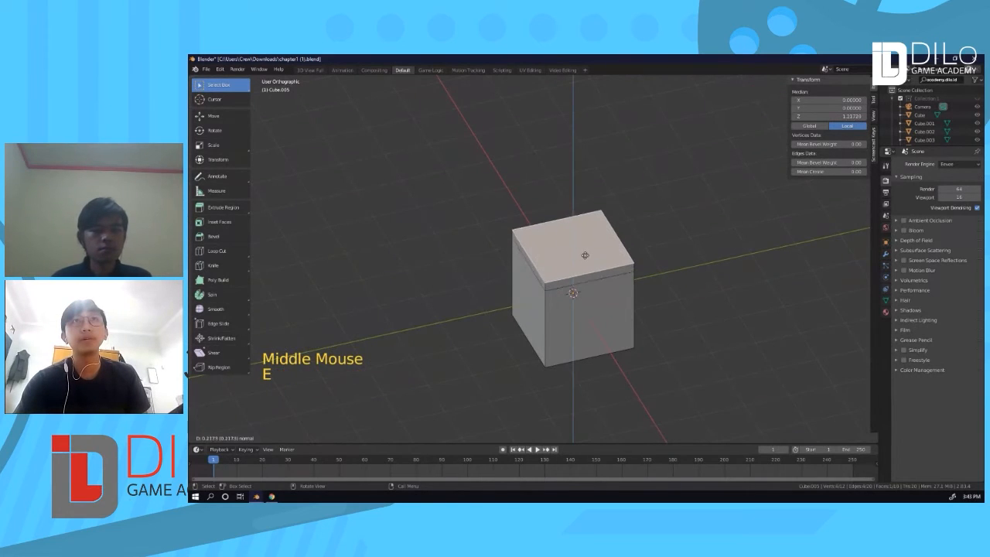
{"action": "left_click", "coordinate": [586, 147]}
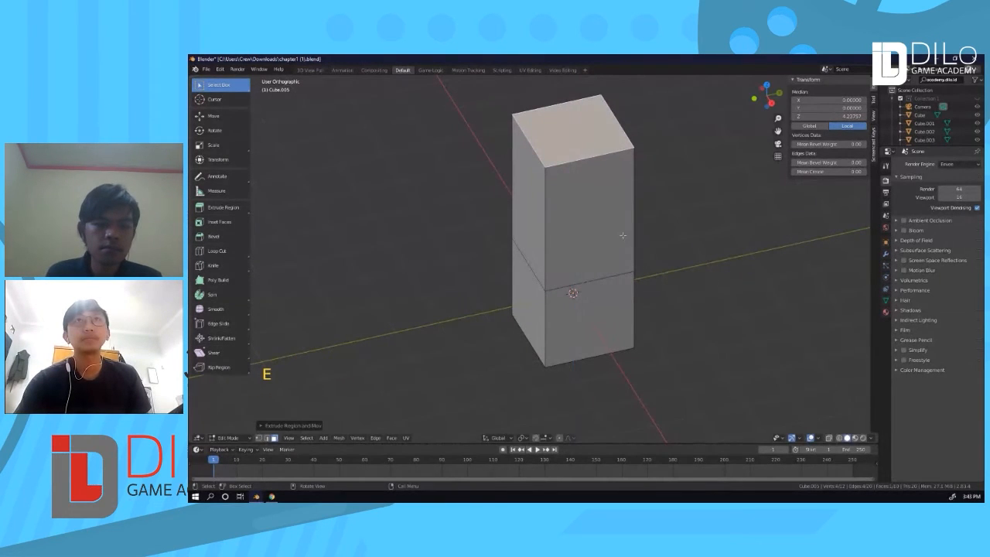
Try to shift the extruded block's top face freely sideways and undo the move.
{"action": "scroll", "coordinate": [586, 147], "scroll_direction": "down", "scroll_amount": 3}
{"action": "middle_click_drag", "start_coordinate": [586, 147], "coordinate": [641, 240]}
{"action": "middle_click_drag", "start_coordinate": [531, 236], "coordinate": [638, 267], "text": "shift"}
{"action": "middle_click_drag", "start_coordinate": [490, 264], "coordinate": [612, 255]}
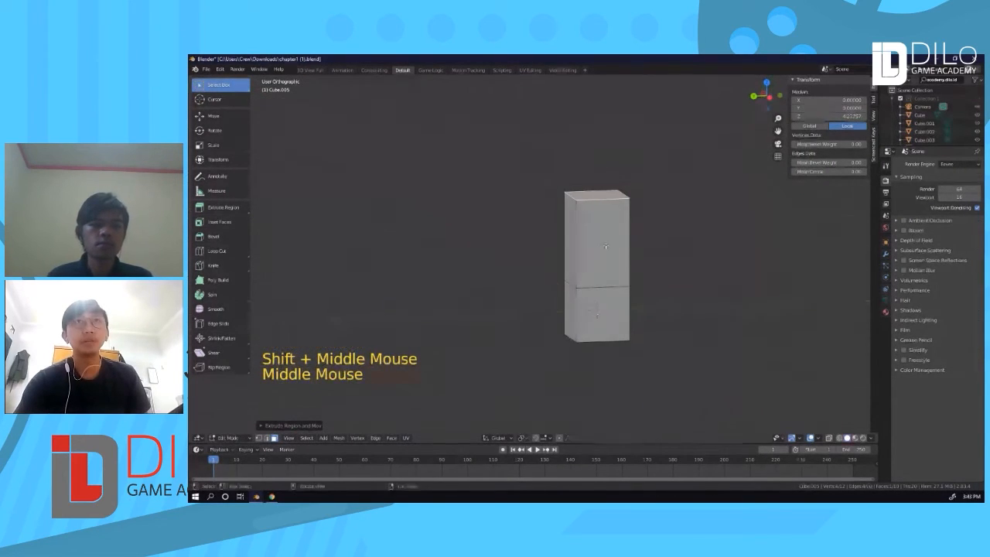
{"action": "key", "text": "g"}
{"action": "left_click", "coordinate": [529, 273]}
{"action": "key", "text": "ctrl+z"}
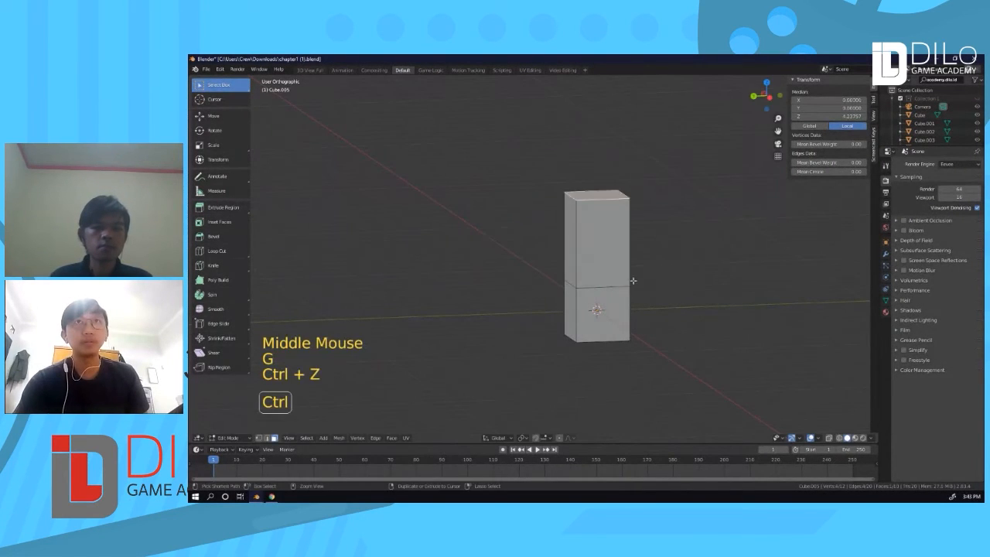
In the left orthographic view, move the block's top face to about Y 2.75, Z 4.0 and rotate it to a tilt.
{"action": "middle_click_drag", "start_coordinate": [635, 281], "coordinate": [597, 278]}
{"action": "key", "text": "g"}
{"action": "left_click", "coordinate": [559, 282]}
{"action": "key", "text": "r"}
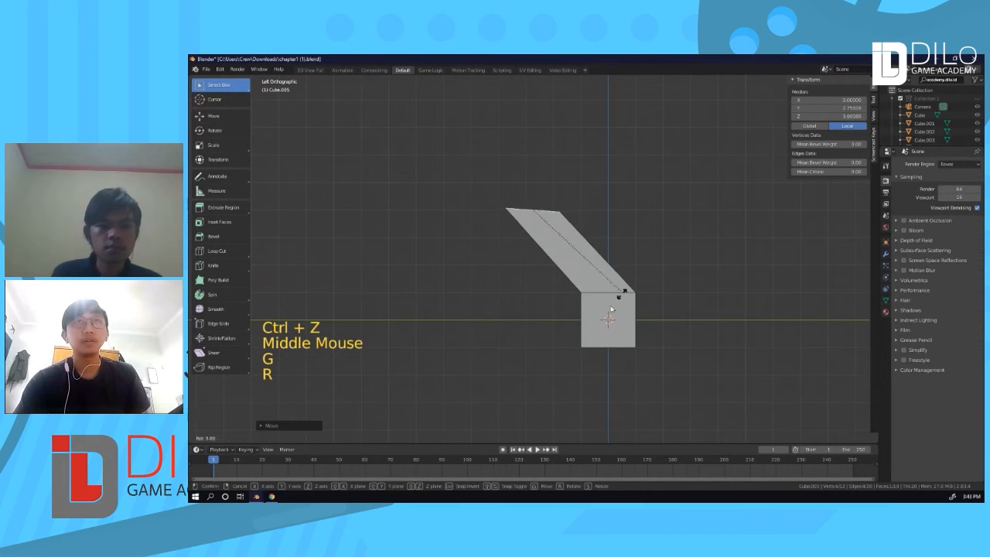
{"action": "left_click", "coordinate": [616, 220]}
Try extruding the tilted top face along its normal twice, undoing each extrusion.
{"action": "middle_click_drag", "start_coordinate": [616, 220], "coordinate": [583, 285], "text": "shift"}
{"action": "scroll", "coordinate": [584, 281], "scroll_direction": "up", "scroll_amount": 1}
{"action": "key", "text": "e"}
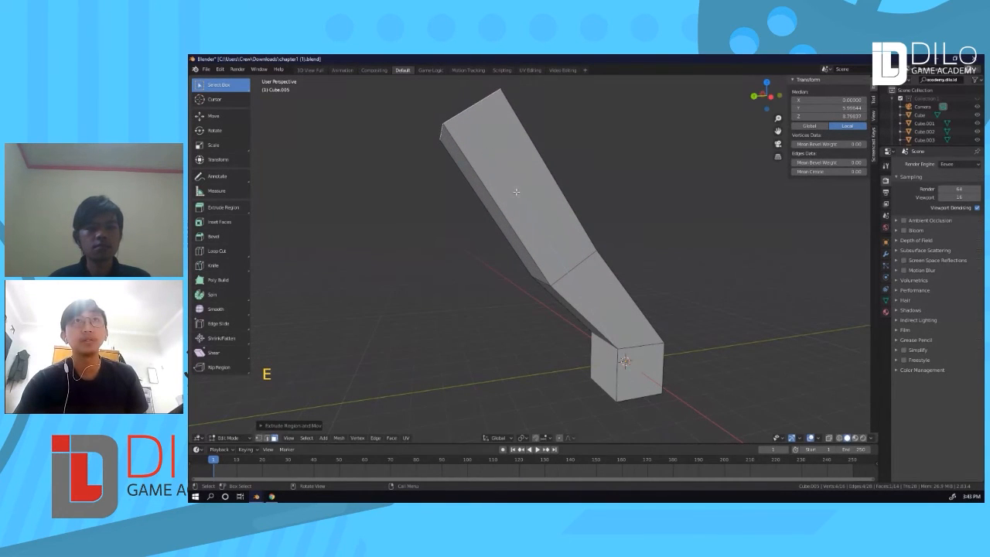
{"action": "key", "text": "ctrl+z"}
{"action": "middle_click_drag", "start_coordinate": [583, 269], "coordinate": [561, 279]}
{"action": "key", "text": "e"}
{"action": "left_click", "coordinate": [539, 191]}
{"action": "middle_click_drag", "start_coordinate": [539, 191], "coordinate": [670, 245]}
{"action": "key", "text": "ctrl+z"}
Extrude the tilted top face, trying the global Y and X axes before raising it along global Z to about Z 7.38.
{"action": "middle_click_drag", "start_coordinate": [579, 260], "coordinate": [557, 275]}
{"action": "key", "text": "e"}
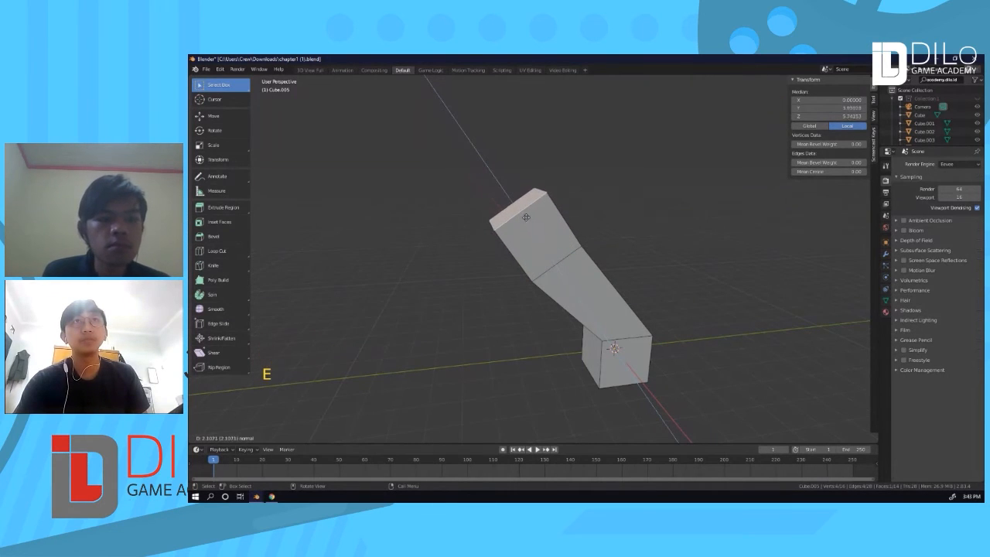
{"action": "key", "text": "y"}
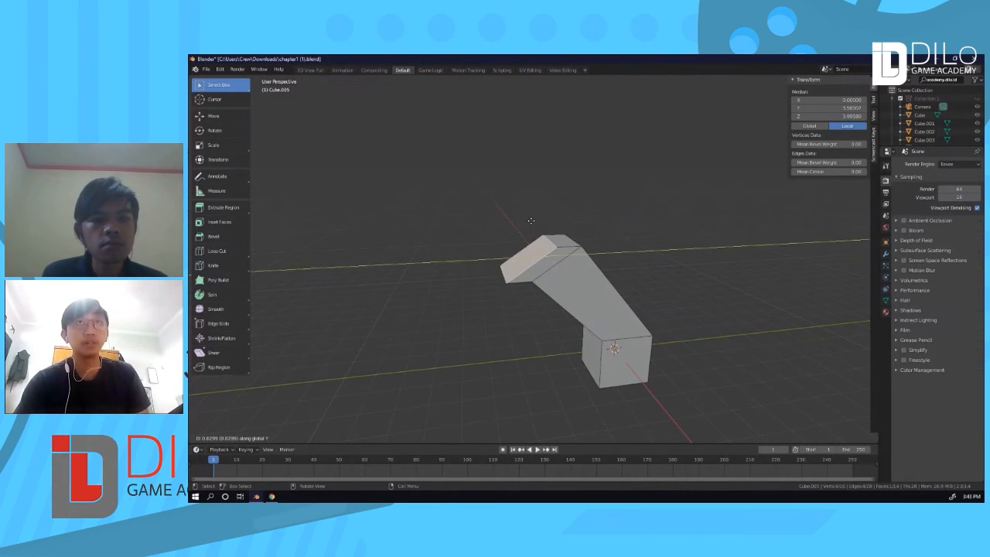
{"action": "key", "text": "x"}
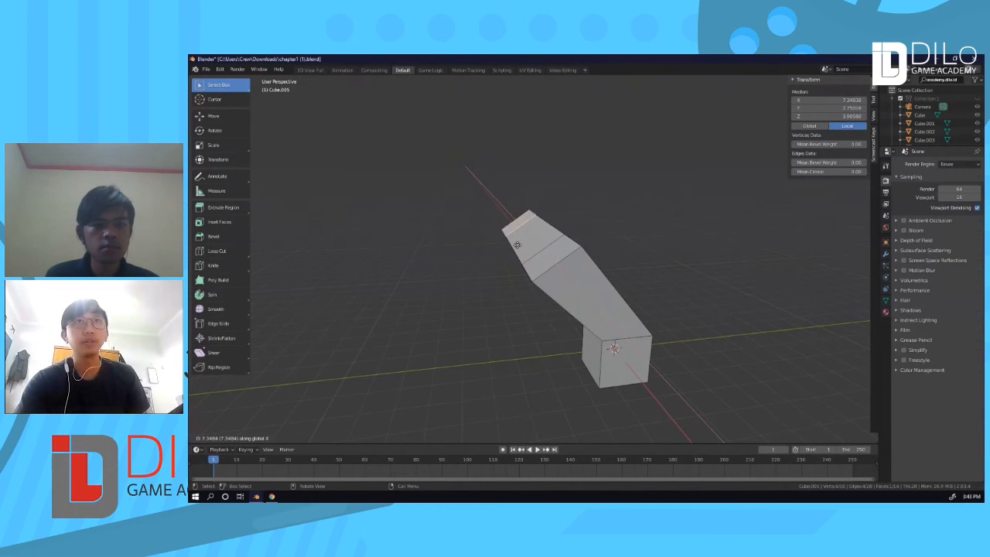
{"action": "key", "text": "z"}
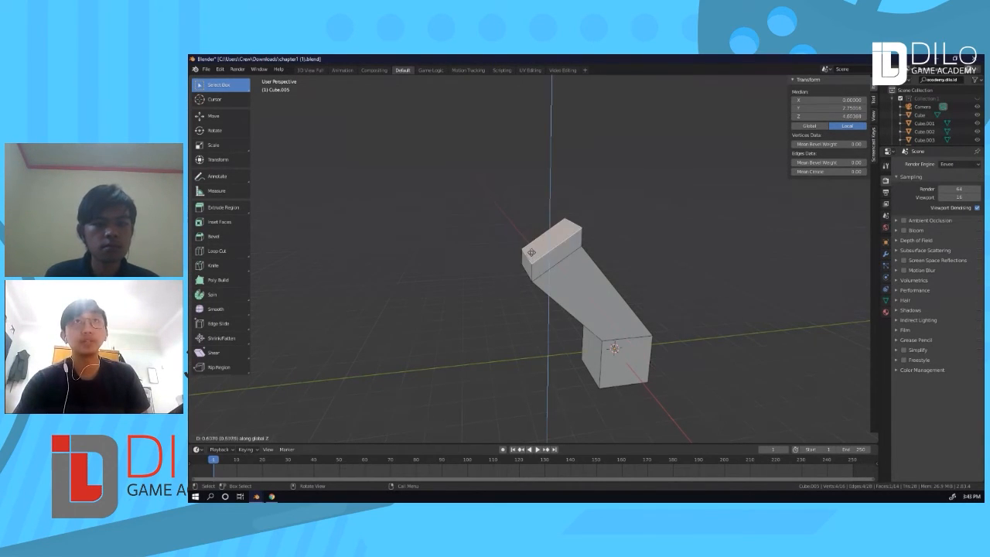
{"action": "left_click", "coordinate": [537, 170]}
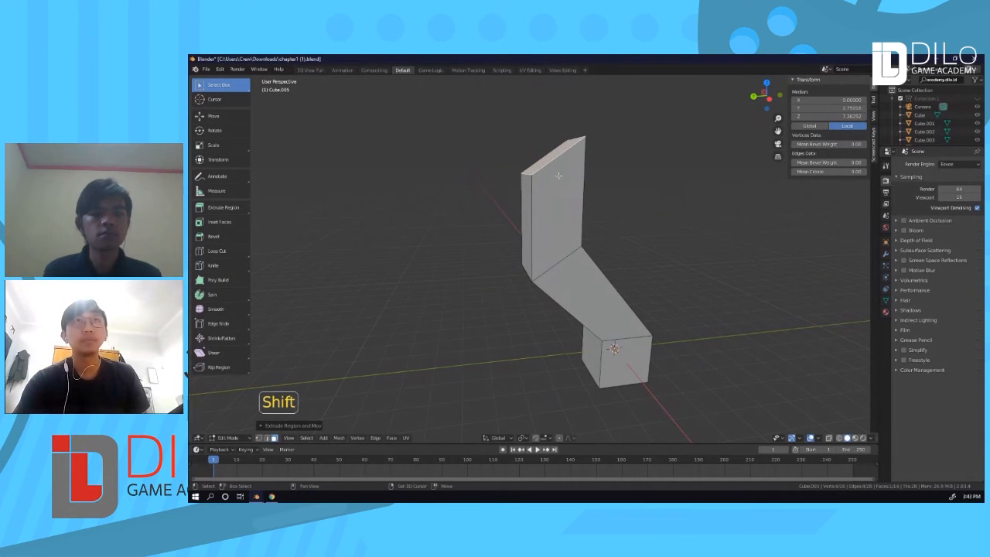
Extrude the slanted top face horizontally along the global Y axis to about Y 7.58.
{"action": "middle_click_drag", "start_coordinate": [537, 170], "coordinate": [545, 224], "text": "shift"}
{"action": "scroll", "coordinate": [545, 224], "scroll_direction": "down", "scroll_amount": 1, "text": "shift"}
{"action": "scroll", "coordinate": [522, 253], "scroll_direction": "up", "scroll_amount": 2}
{"action": "scroll", "coordinate": [522, 253], "scroll_direction": "up", "scroll_amount": 1}
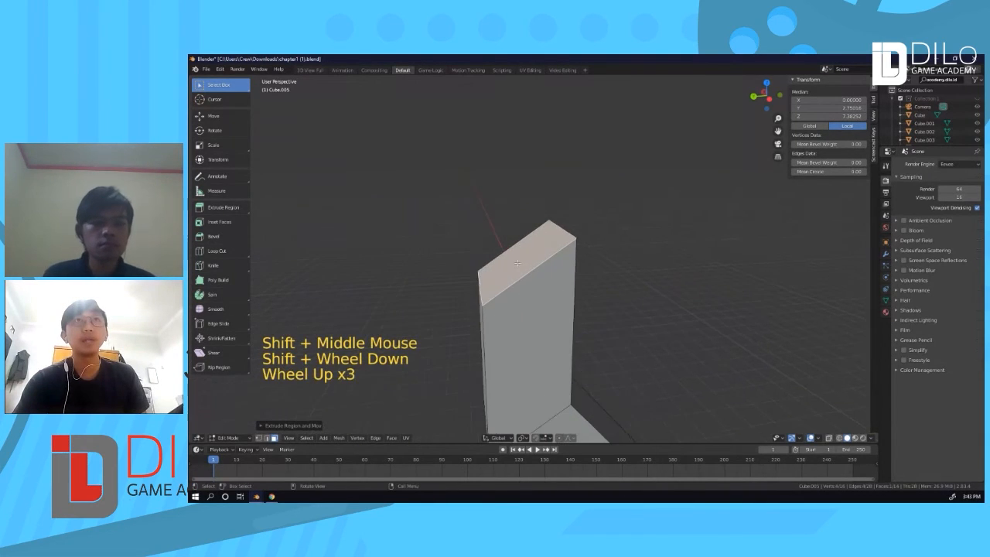
{"action": "scroll", "coordinate": [525, 258], "scroll_direction": "down", "scroll_amount": 6}
{"action": "key", "text": "e"}
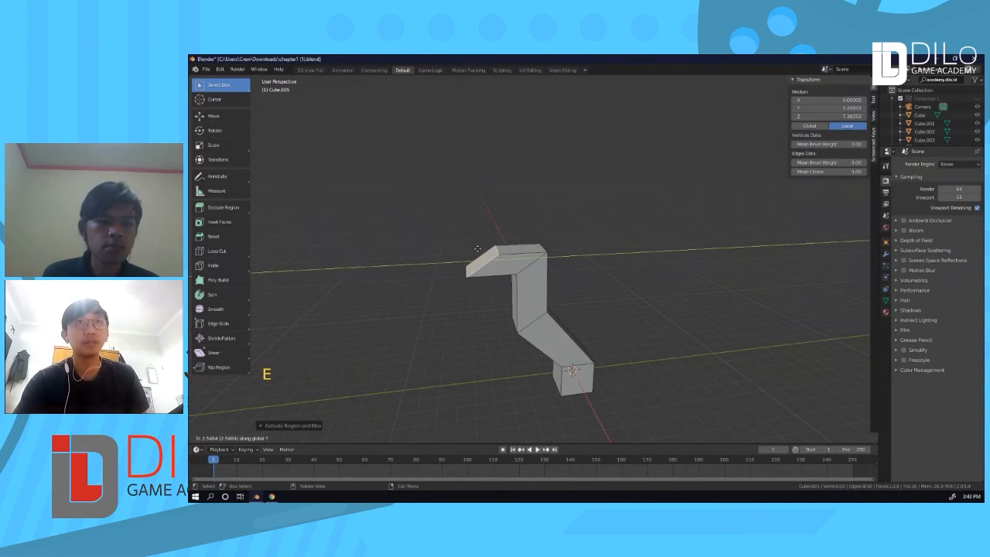
{"action": "left_click", "coordinate": [434, 253]}
{"action": "middle_click_drag", "start_coordinate": [471, 294], "coordinate": [546, 201], "text": "shift"}
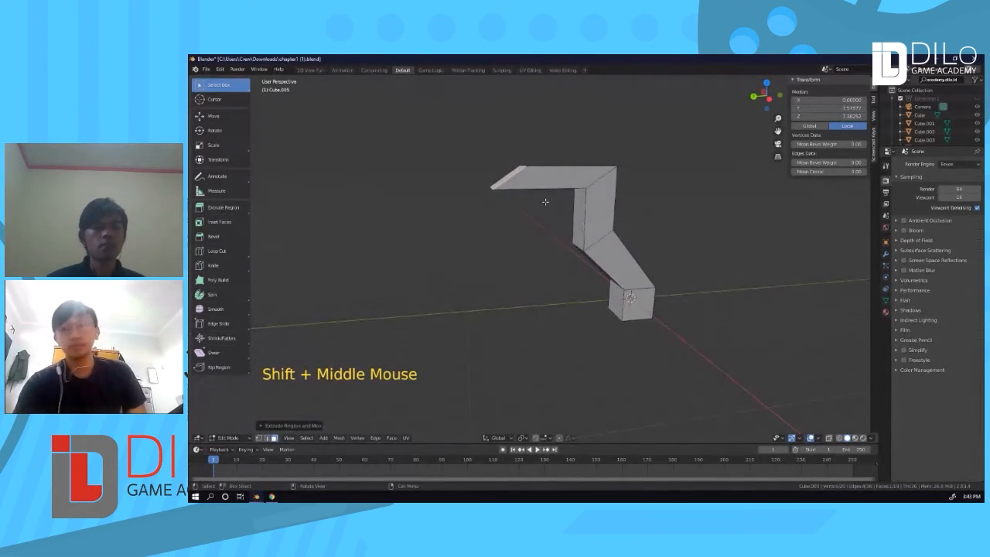
Select the side face of the horizontal arm and extrude it outward along its normal to about X 4.76.
{"action": "key", "text": "KP_5"}
{"action": "scroll", "coordinate": [546, 202], "scroll_direction": "down", "scroll_amount": 2}
{"action": "scroll", "coordinate": [580, 254], "scroll_direction": "up", "scroll_amount": 4}
{"action": "middle_click_drag", "start_coordinate": [592, 263], "coordinate": [638, 212], "text": "alt"}
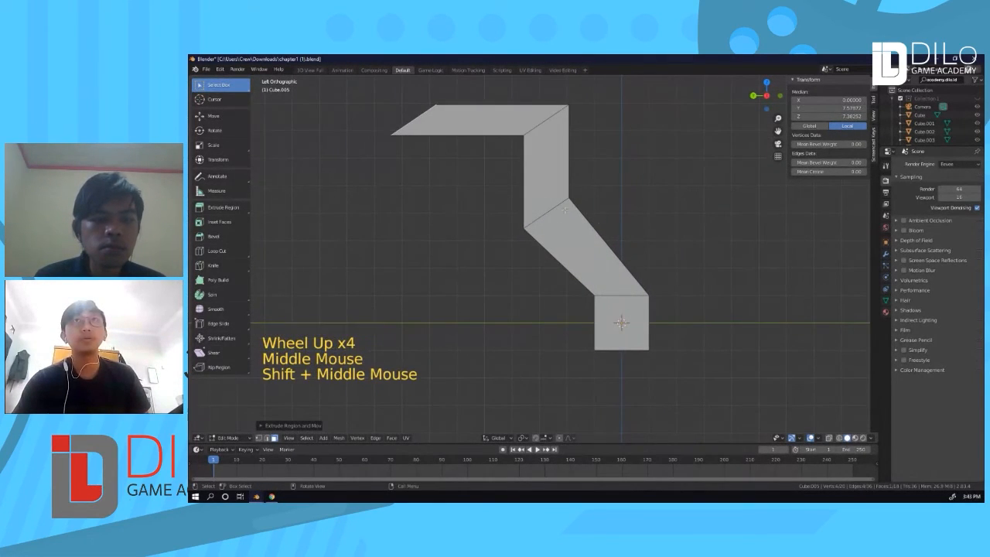
{"action": "middle_click_drag", "start_coordinate": [533, 287], "coordinate": [611, 261]}
{"action": "scroll", "coordinate": [546, 272], "scroll_direction": "up", "scroll_amount": 1}
{"action": "middle_click_drag", "start_coordinate": [546, 272], "coordinate": [504, 216]}
{"action": "scroll", "coordinate": [574, 256], "scroll_direction": "down", "scroll_amount": 4}
{"action": "left_click", "coordinate": [508, 184]}
{"action": "key", "text": "e"}
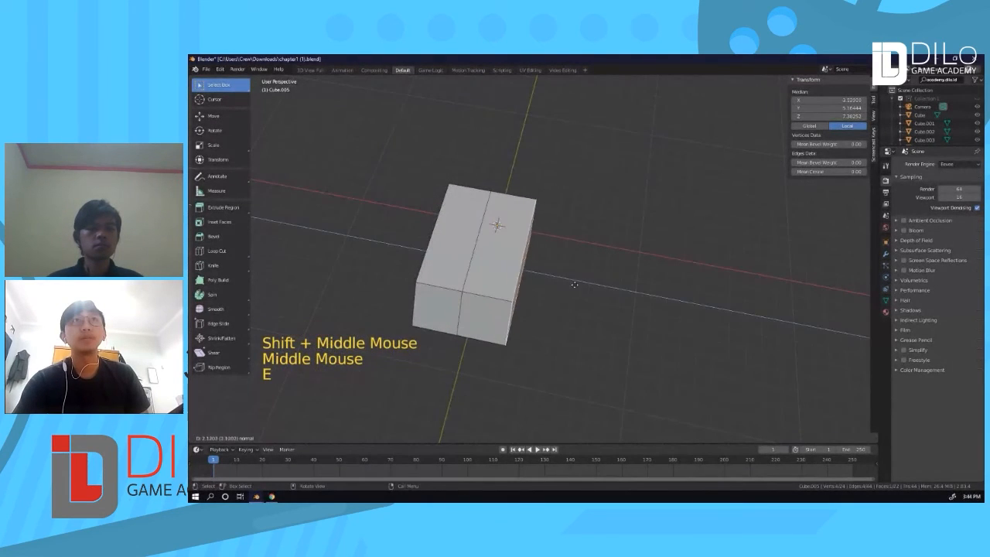
{"action": "left_click", "coordinate": [599, 283]}
View the widened arm from several angles and return the shape to Object Mode.
{"action": "key", "text": "a"}
{"action": "middle_click_drag", "start_coordinate": [650, 327], "coordinate": [577, 349]}
{"action": "left_click", "coordinate": [540, 269]}
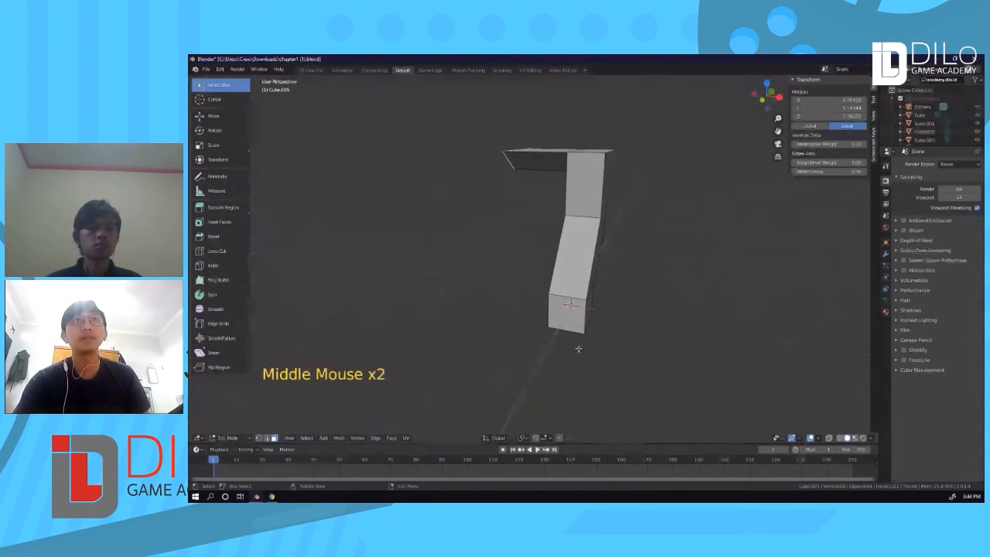
{"action": "middle_click_drag", "start_coordinate": [487, 327], "coordinate": [509, 269]}
{"action": "scroll", "coordinate": [484, 253], "scroll_direction": "up", "scroll_amount": 1}
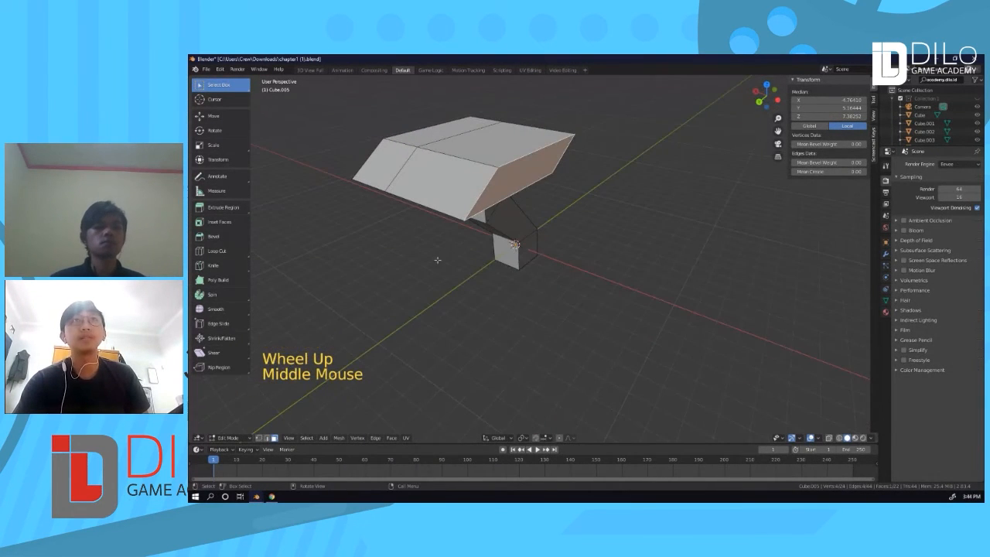
{"action": "key", "text": "Tab"}
{"action": "key", "text": "a"}
{"action": "left_click", "coordinate": [496, 190]}
Examine the assignment scene's arch, wall and smaller blocks from several angles.
{"action": "scroll", "coordinate": [436, 200], "scroll_direction": "down", "scroll_amount": 3}
{"action": "middle_click_drag", "start_coordinate": [435, 199], "coordinate": [573, 200]}
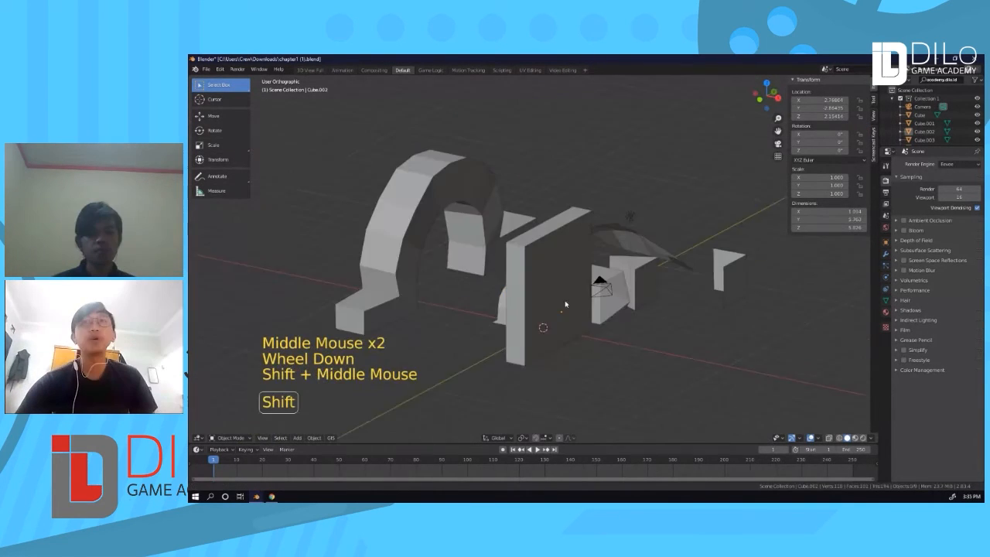
{"action": "middle_click_drag", "start_coordinate": [536, 312], "coordinate": [600, 312], "text": "shift"}
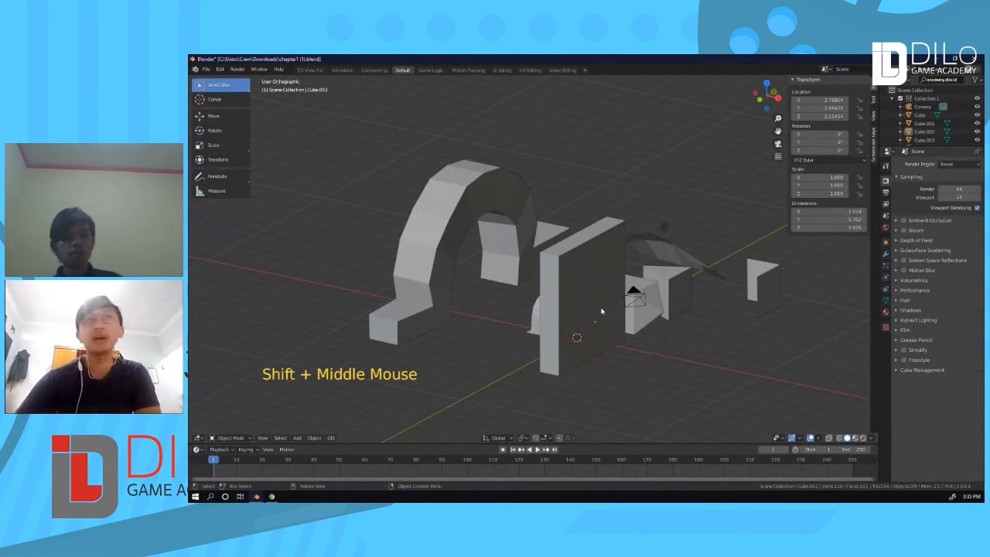
{"action": "middle_click_drag", "start_coordinate": [601, 307], "coordinate": [589, 282]}
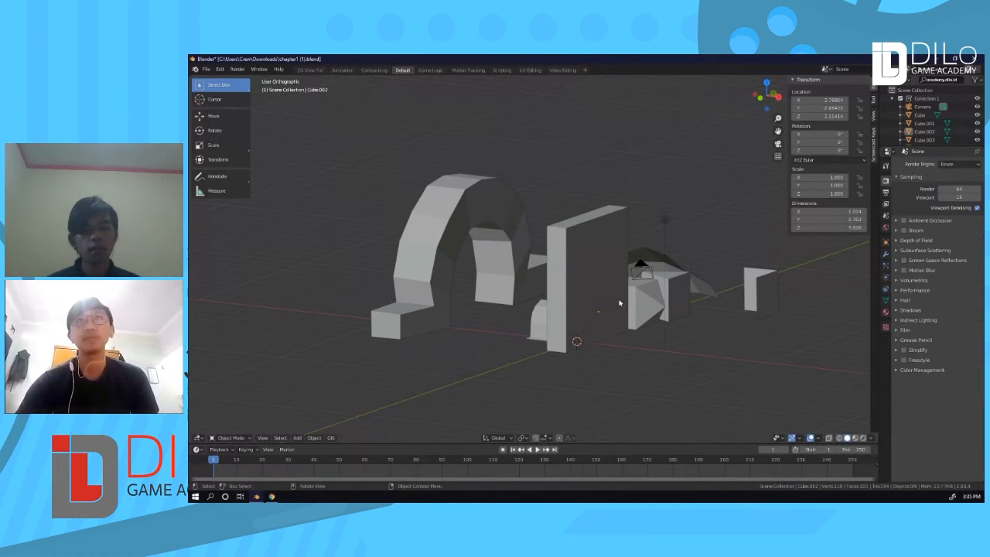
{"action": "middle_click_drag", "start_coordinate": [579, 287], "coordinate": [561, 352]}
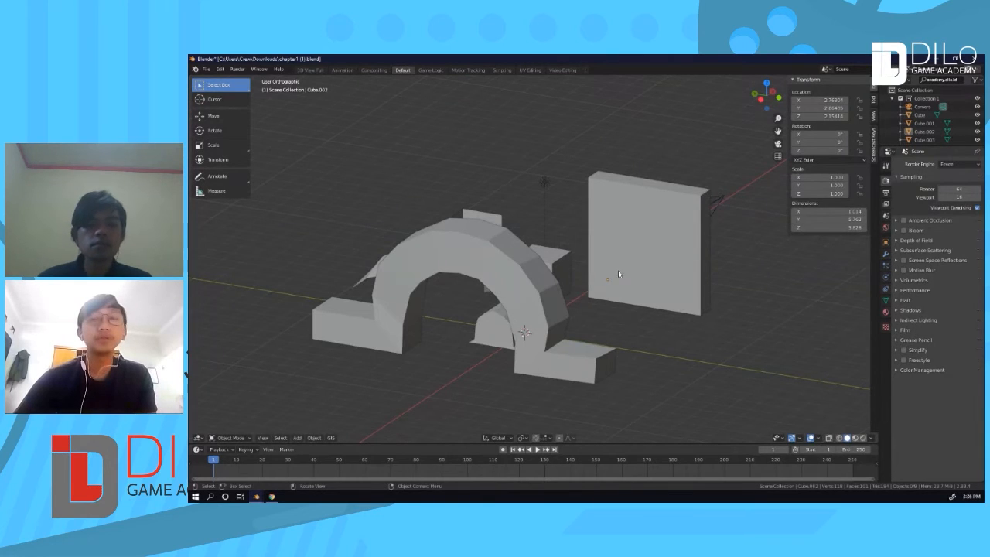
Select the large arch, inspect its curved segments and feet from both sides, and clear the selection.
{"action": "left_click", "coordinate": [549, 311]}
{"action": "scroll", "coordinate": [548, 310], "scroll_direction": "up", "scroll_amount": 2}
{"action": "scroll", "coordinate": [548, 310], "scroll_direction": "down", "scroll_amount": 1}
{"action": "middle_click_drag", "start_coordinate": [500, 330], "coordinate": [563, 288], "text": "shift"}
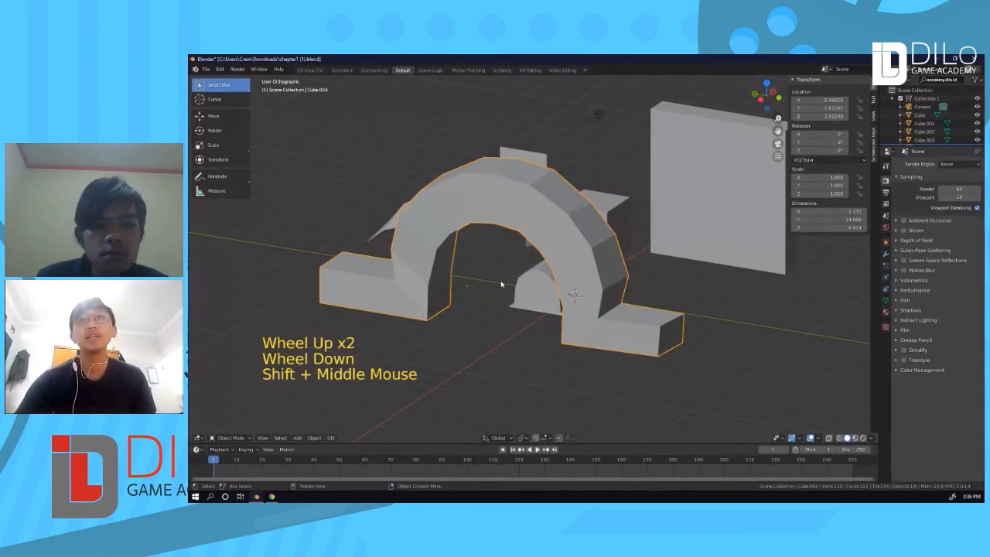
{"action": "middle_click_drag", "start_coordinate": [481, 275], "coordinate": [594, 283]}
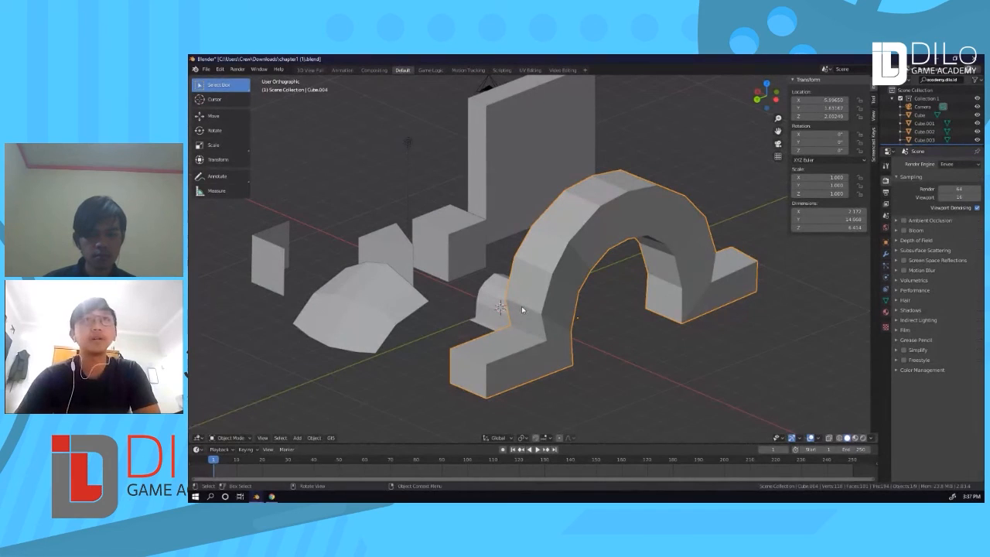
{"action": "left_click", "coordinate": [632, 264]}
{"action": "middle_click_drag", "start_coordinate": [632, 264], "coordinate": [601, 314], "text": "shift"}
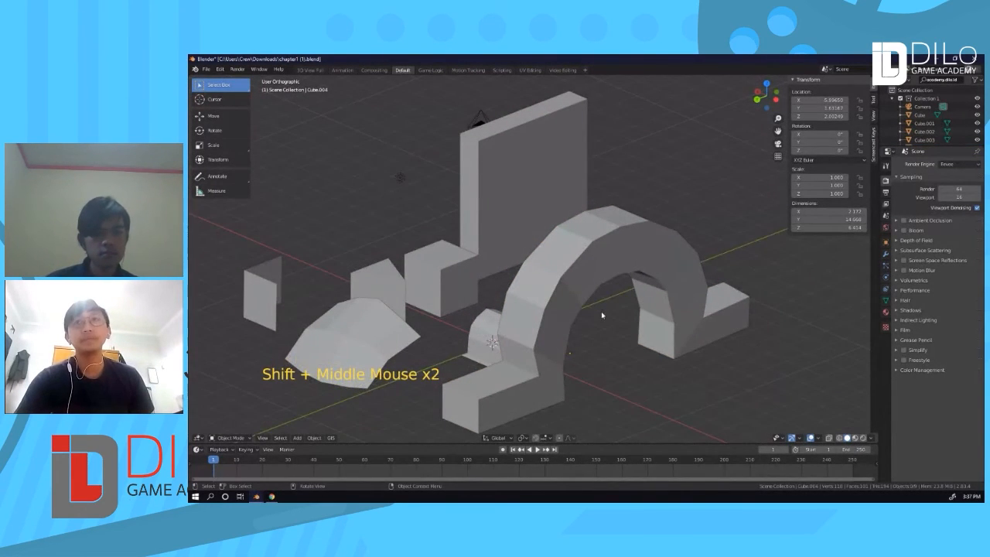
{"action": "scroll", "coordinate": [601, 314], "scroll_direction": "down", "scroll_amount": 1}
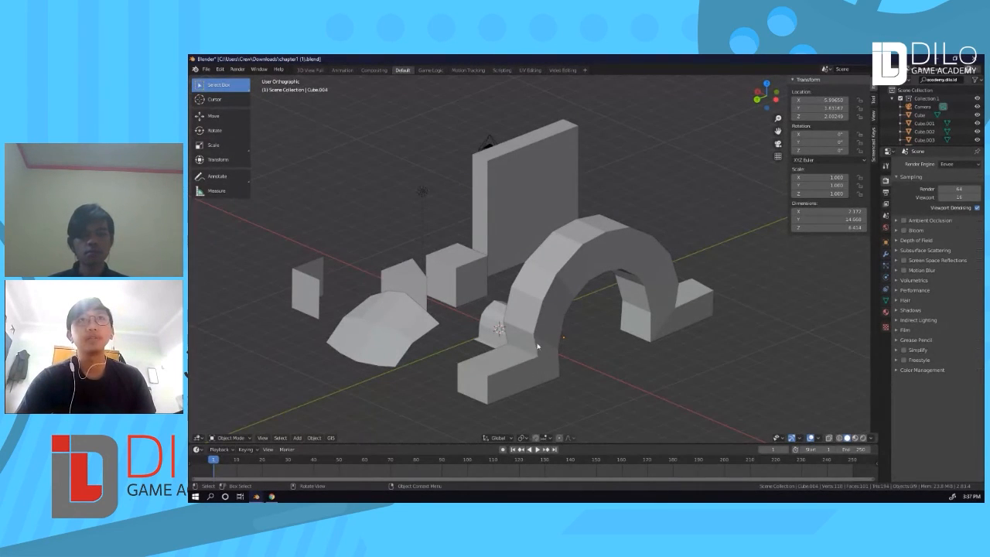
Select the small dome-shaped piece at the origin and the large arch in turn to compare them, and clear the selection.
{"action": "middle_click_drag", "start_coordinate": [532, 341], "coordinate": [565, 354], "text": "shift"}
{"action": "left_click", "coordinate": [557, 323]}
{"action": "left_click", "coordinate": [491, 326]}
{"action": "middle_click_drag", "start_coordinate": [564, 337], "coordinate": [593, 334], "text": "shift"}
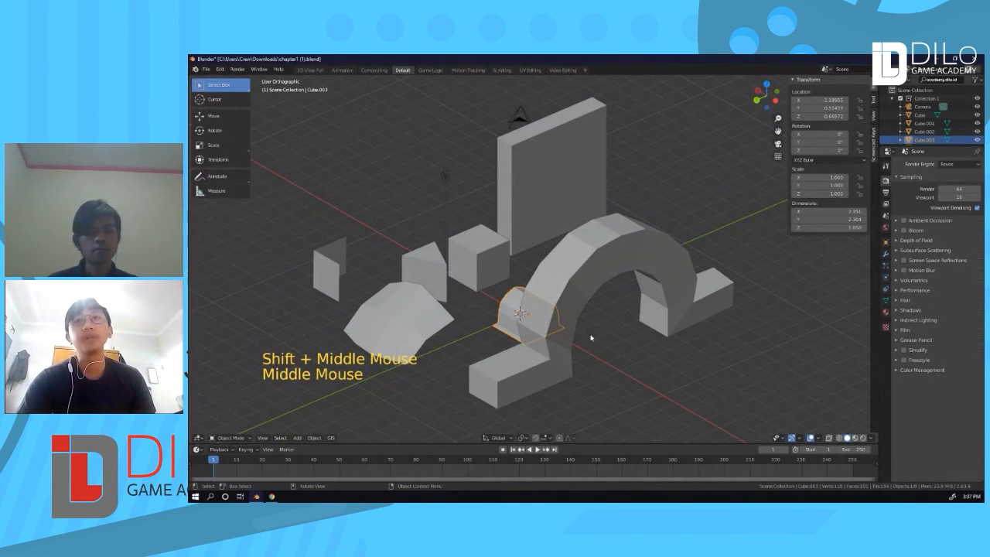
{"action": "left_click", "coordinate": [614, 263]}
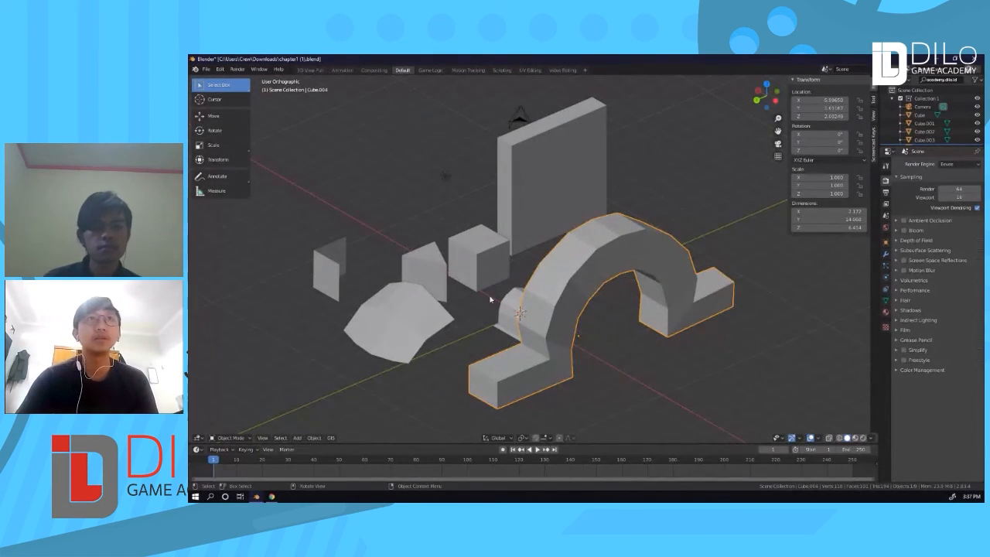
{"action": "left_click", "coordinate": [532, 263]}
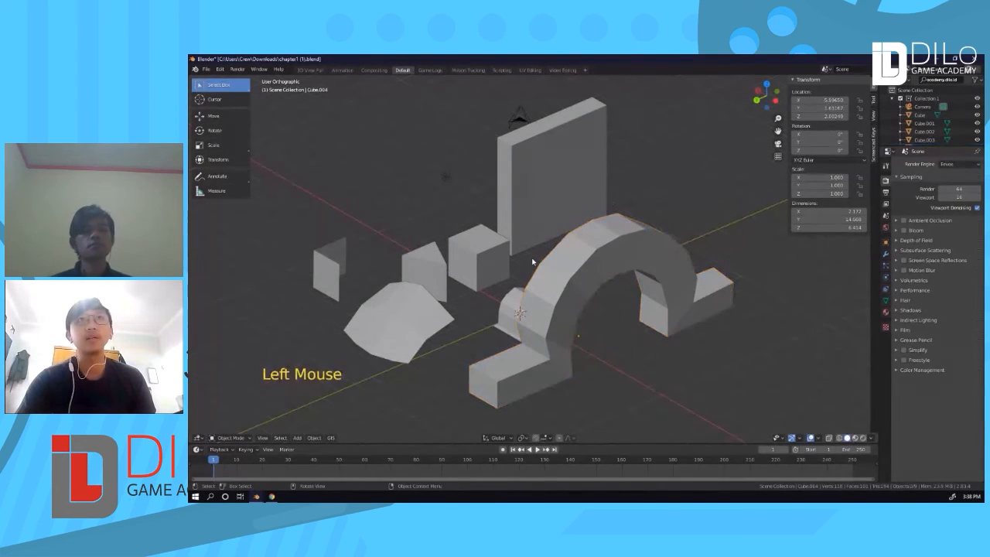
{"action": "mouse_move", "coordinate": [553, 283]}
{"action": "middle_mouse_down", "text": "shift"}
{"action": "mouse_move", "coordinate": [564, 272]}
{"action": "mouse_move", "coordinate": [543, 286]}
{"action": "middle_mouse_up", "text": "shift"}
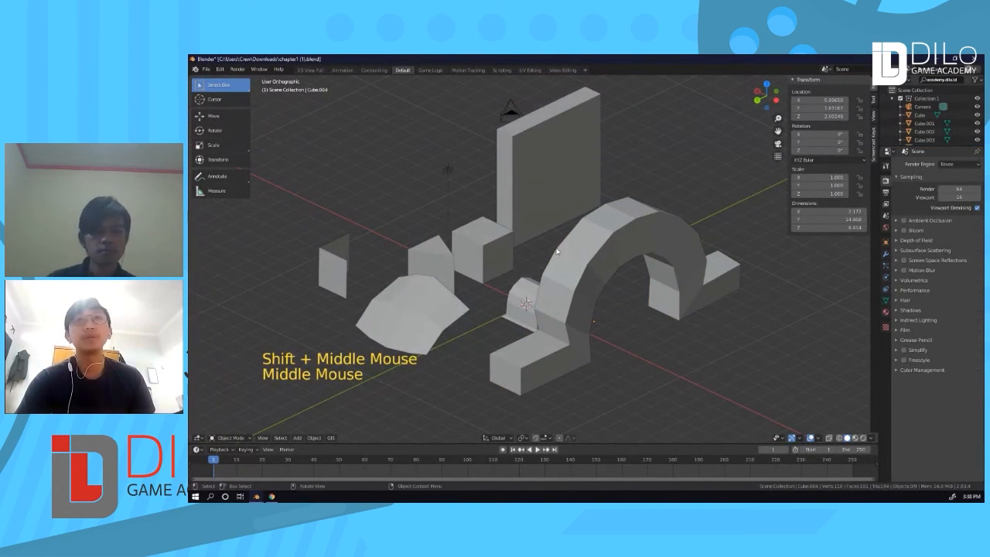
{"action": "middle_click_drag", "start_coordinate": [546, 281], "coordinate": [543, 281]}
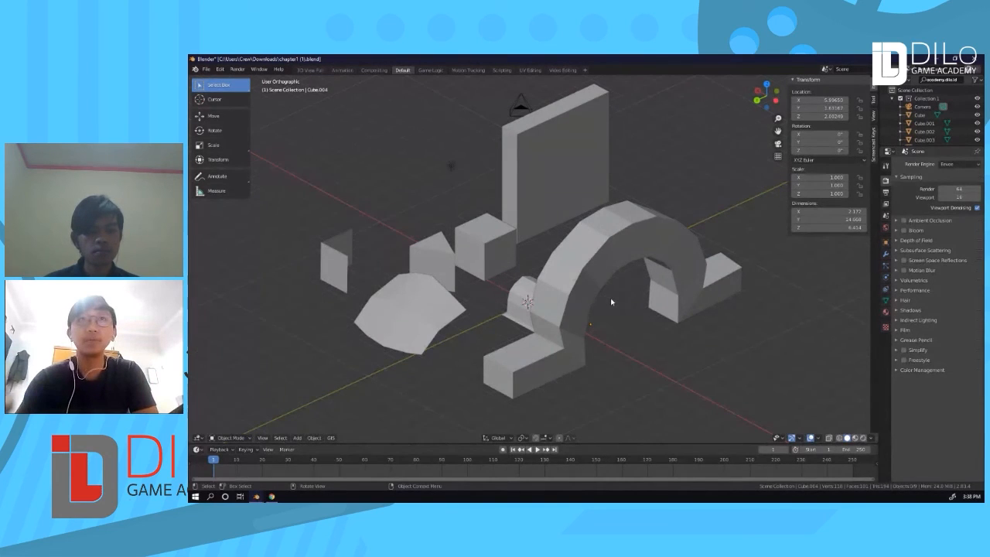
{"action": "middle_click_drag", "start_coordinate": [610, 298], "coordinate": [611, 311]}
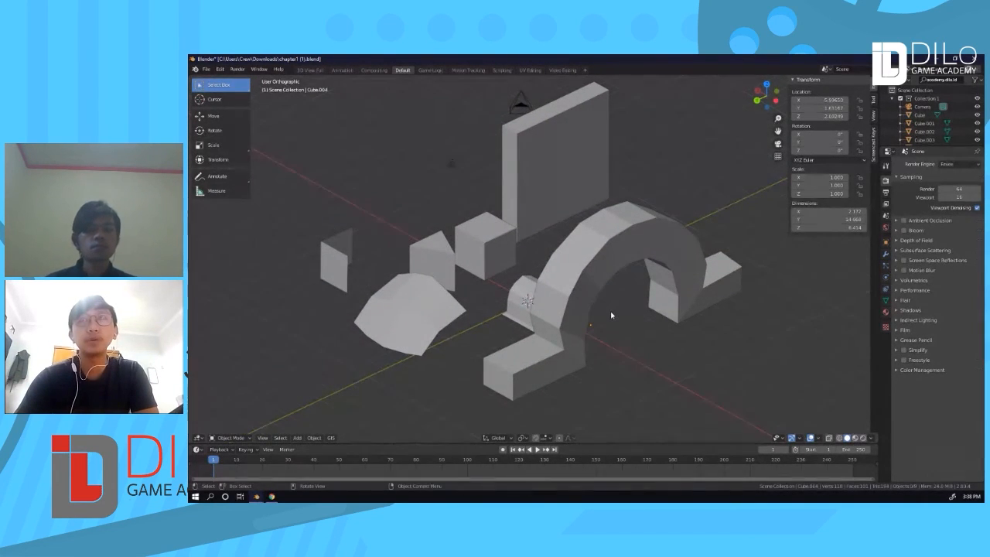